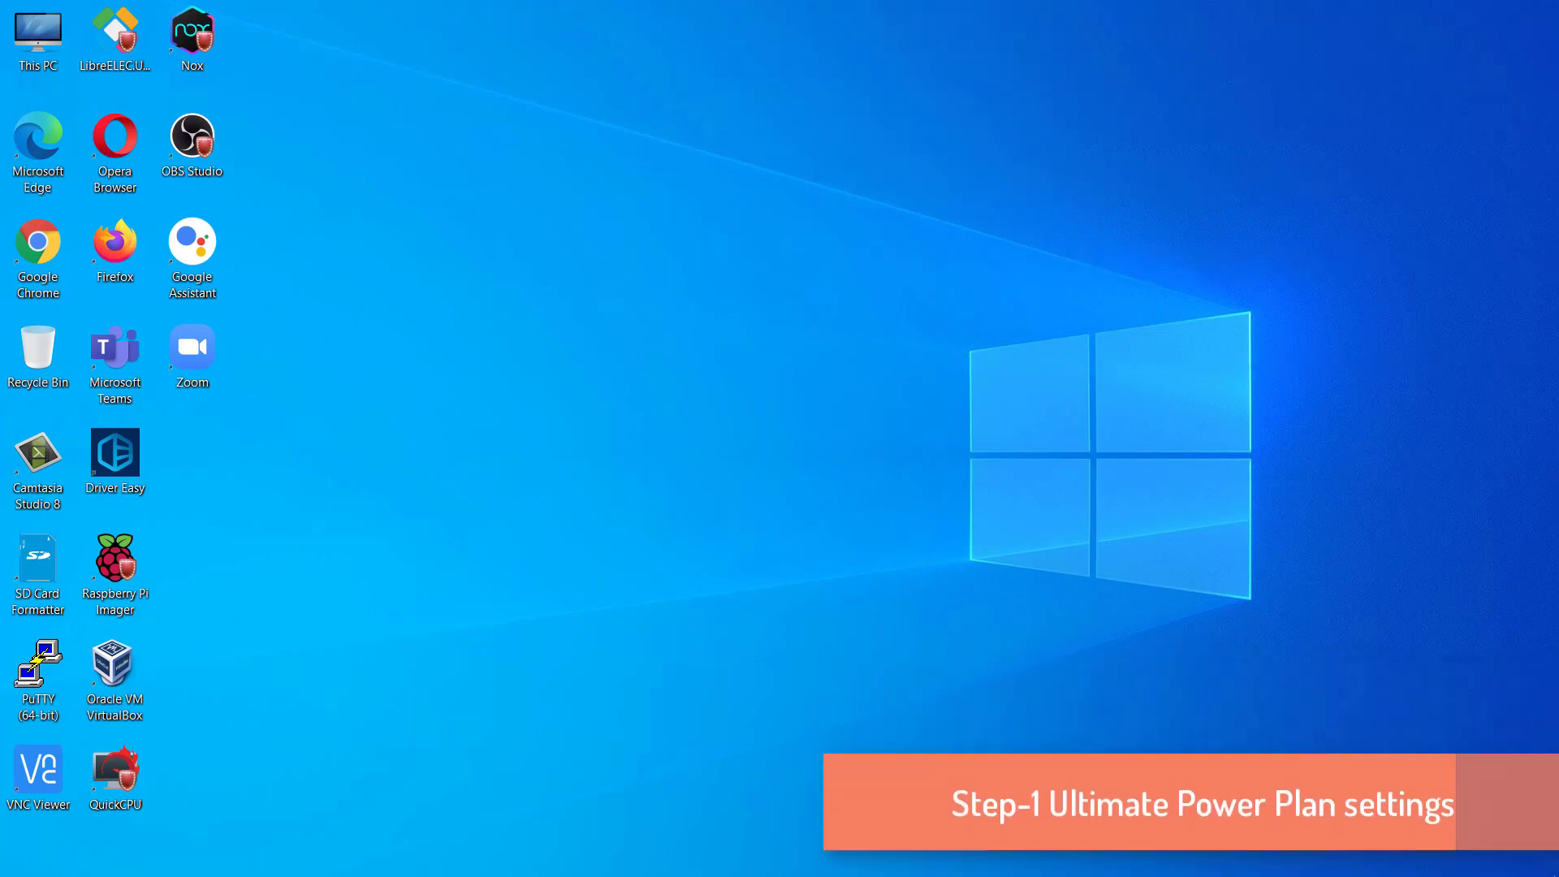
Search for cmd and launch Command Prompt as administrator.
left_click(63, 861)
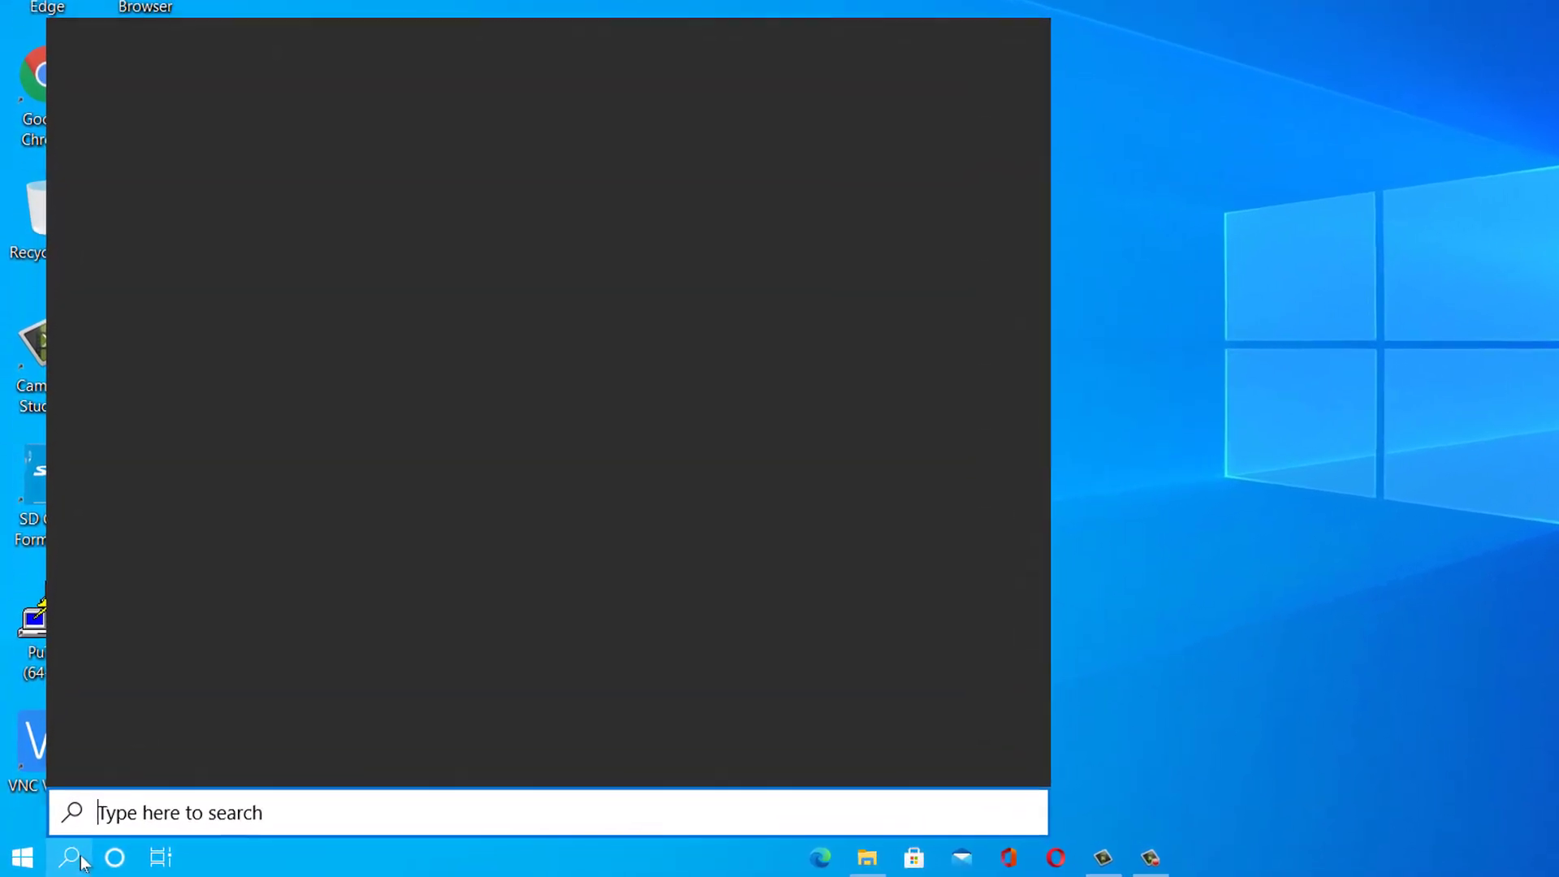
type("cmd")
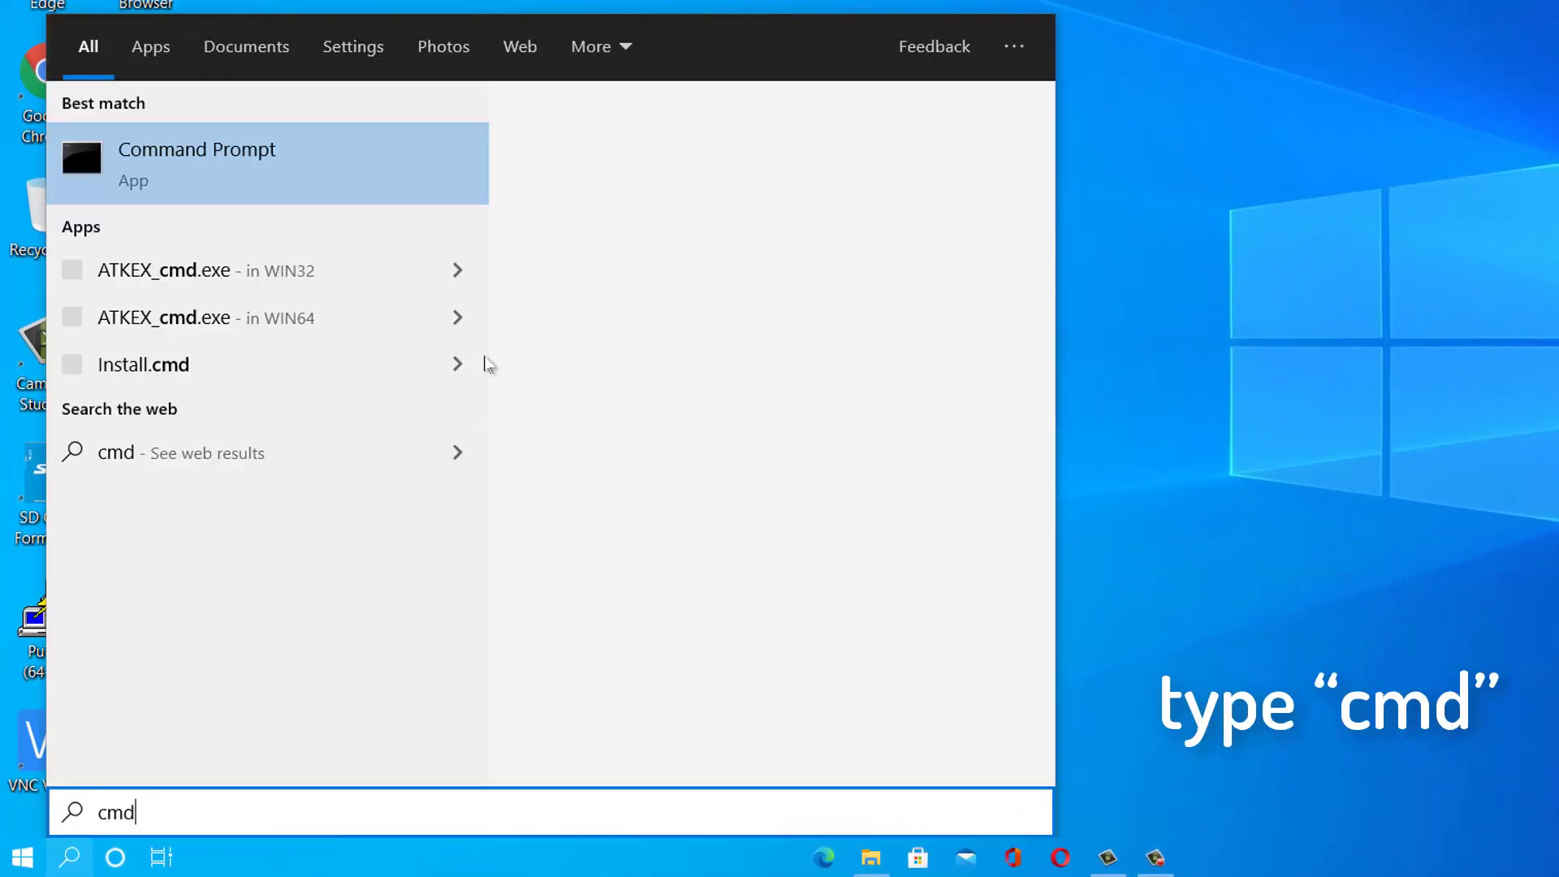
right_click(358, 159)
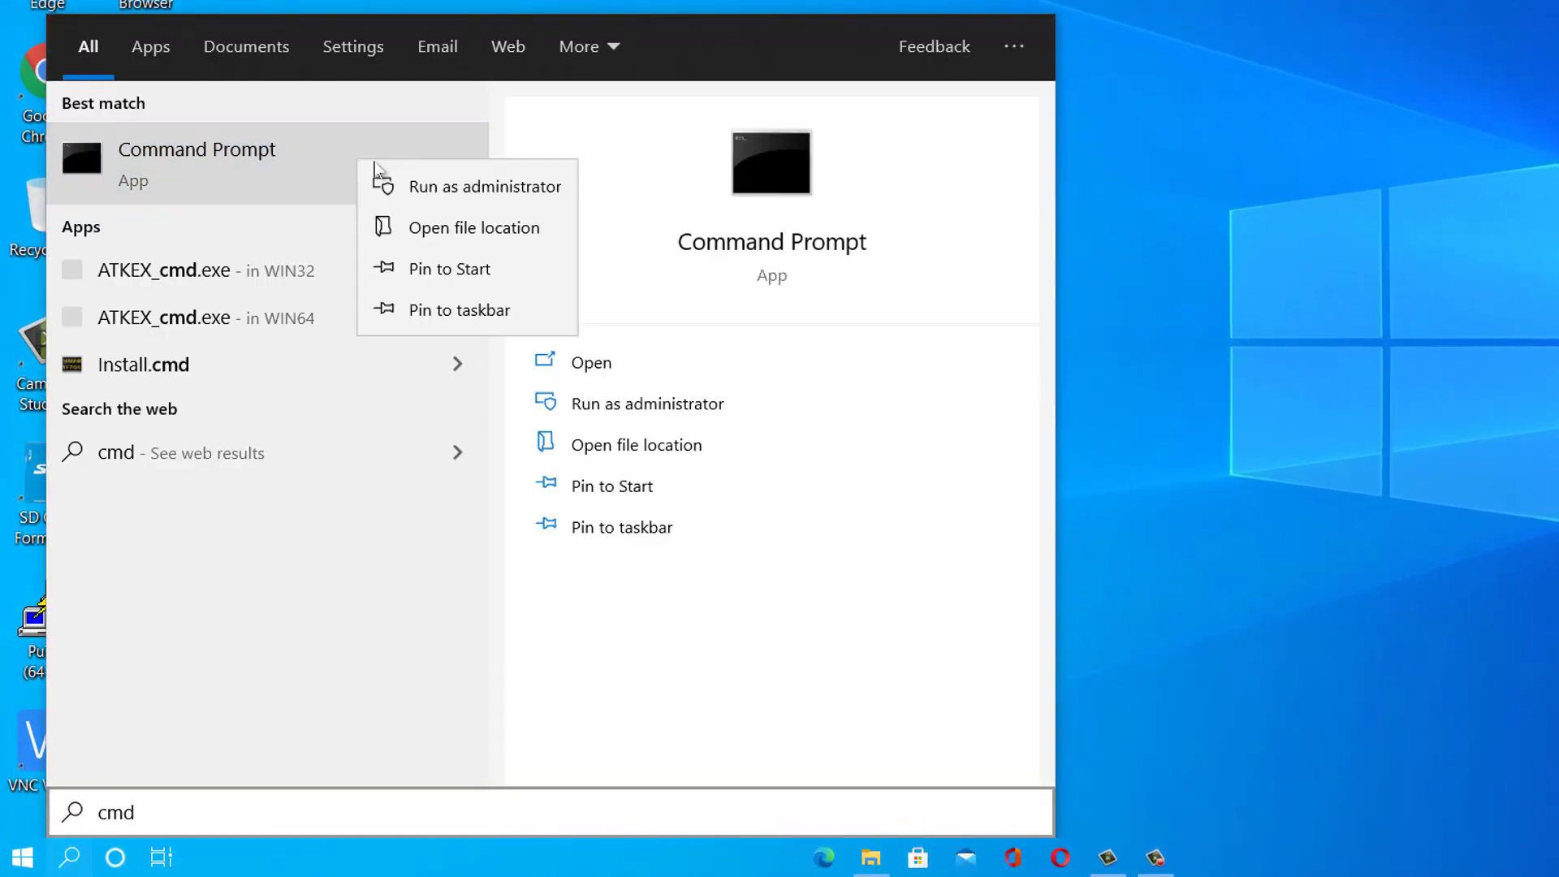
left_click(453, 186)
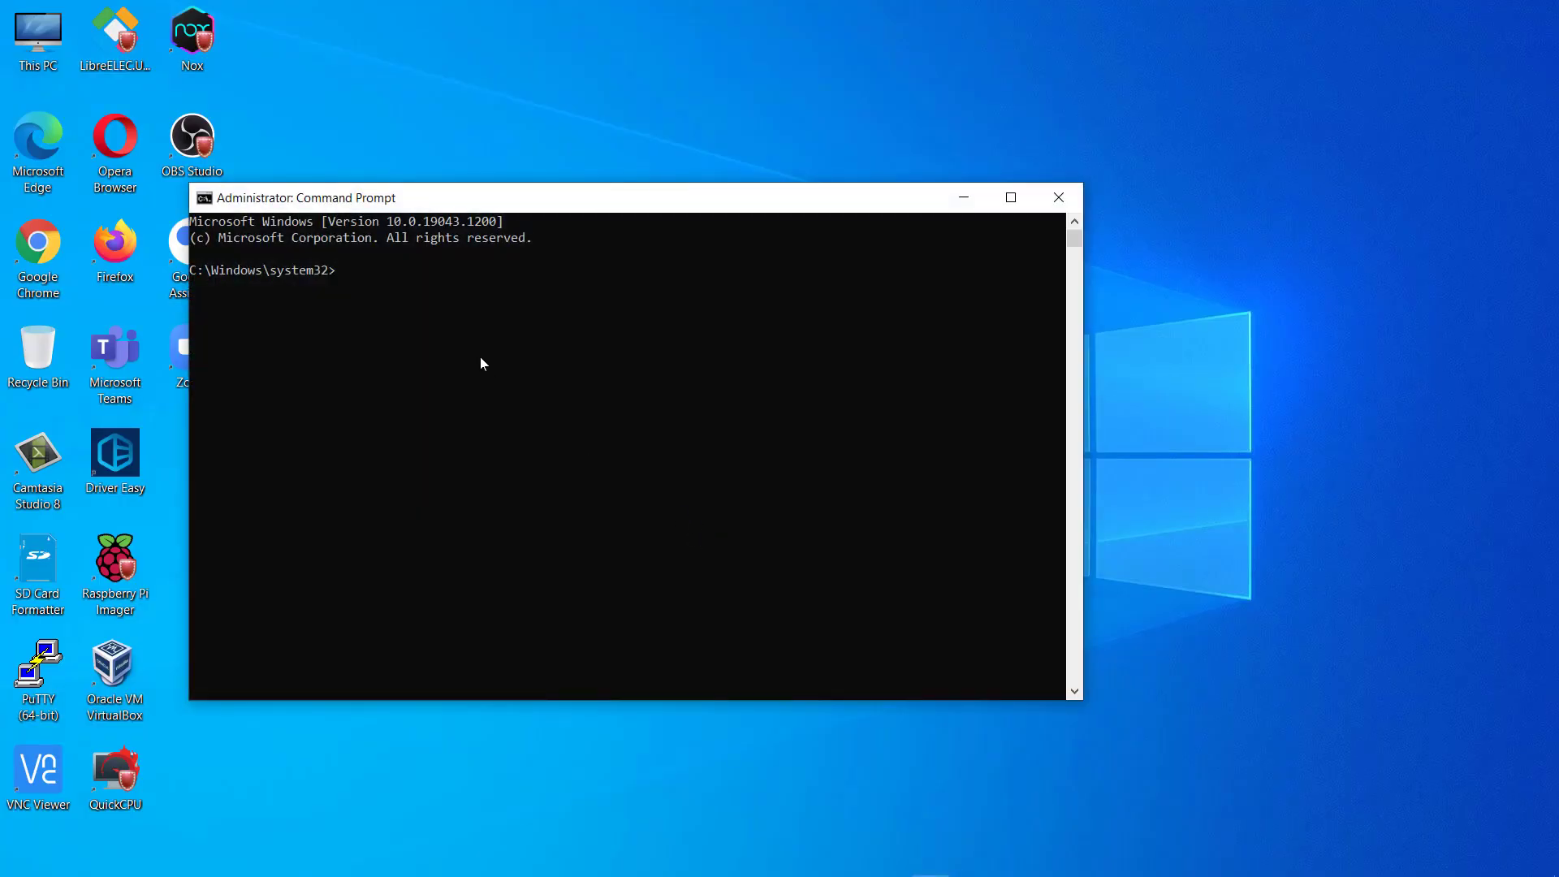
Run powercfg -duplicatescheme e9a42b02-d5df-448d-aa00-03f14749eb61 to add Ultimate Performance, then close the window.
type("powercfg -duplicatescheme e9a42b02-d5df-448d-aa00-03f14749eb61")
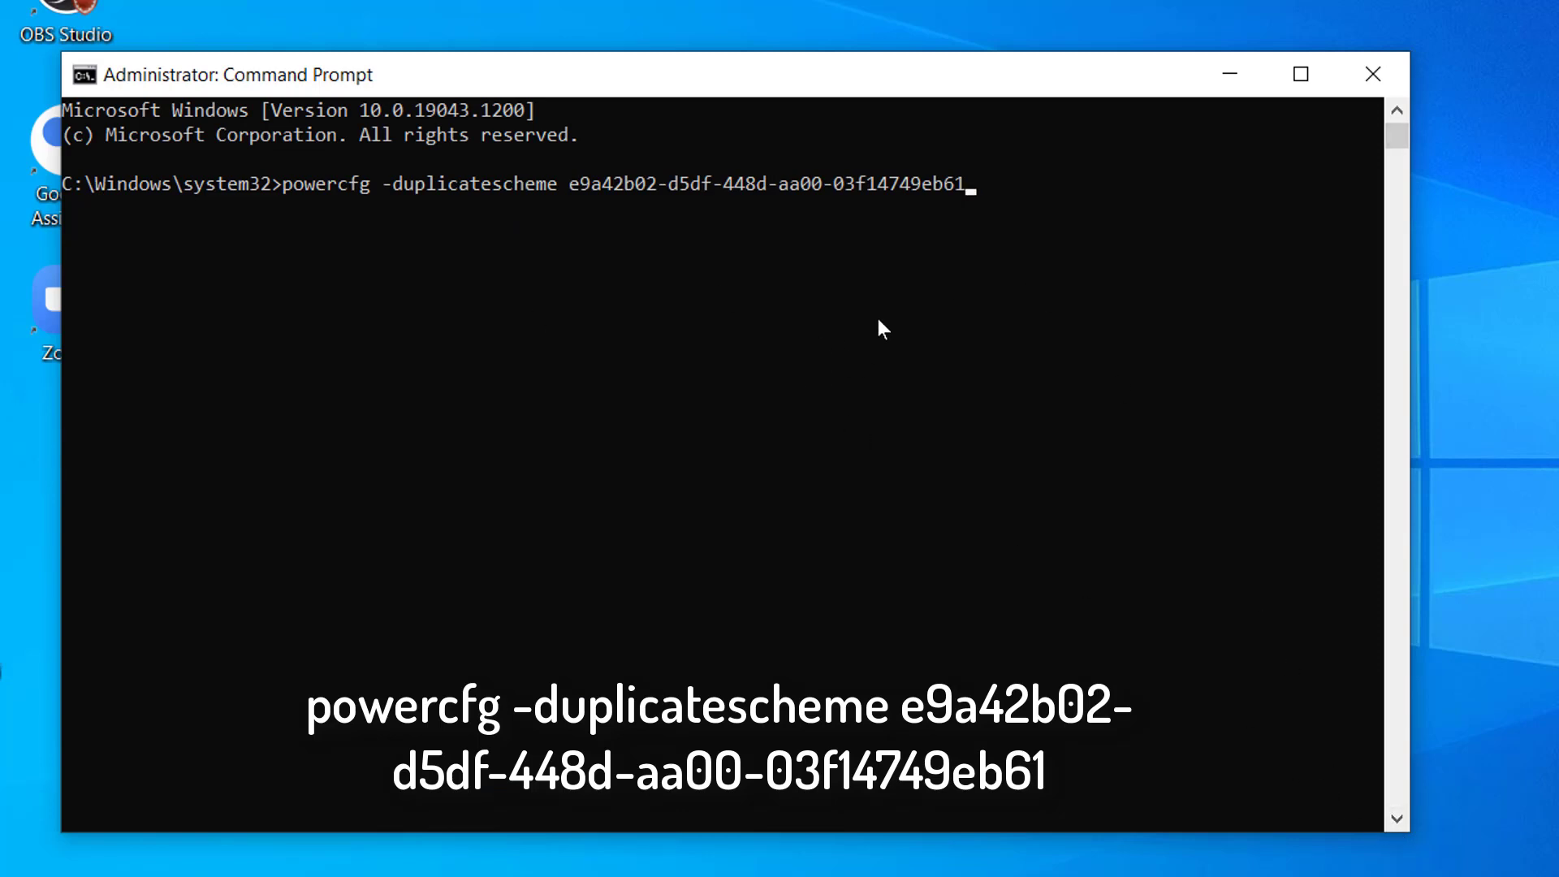
key("Return")
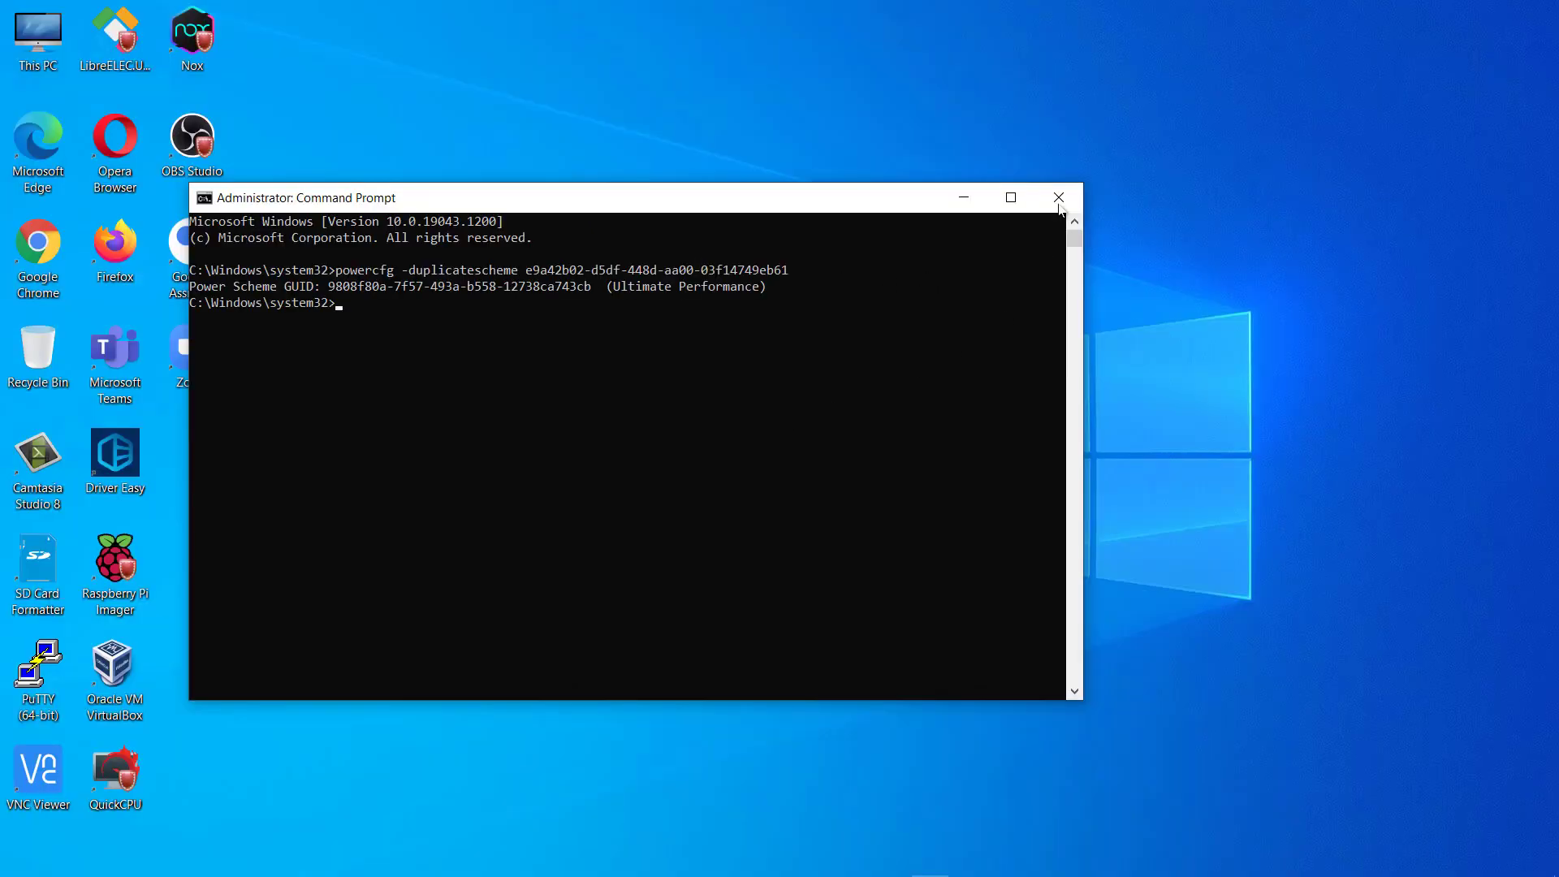
left_click(1059, 203)
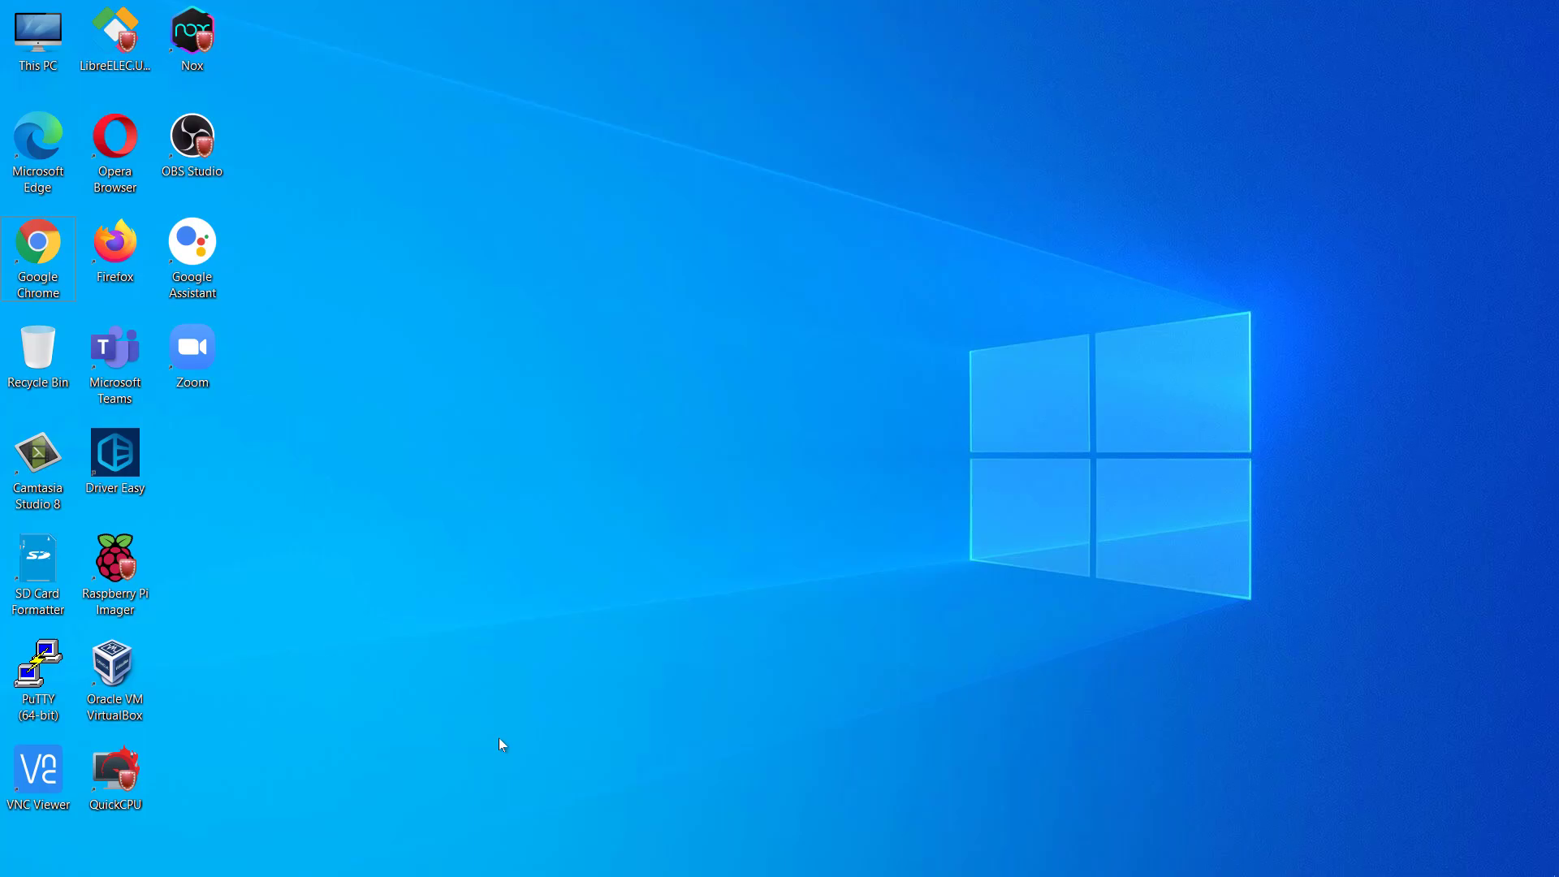
Run powercfg.cpl from the Run dialog to open Power Options.
key("super+r")
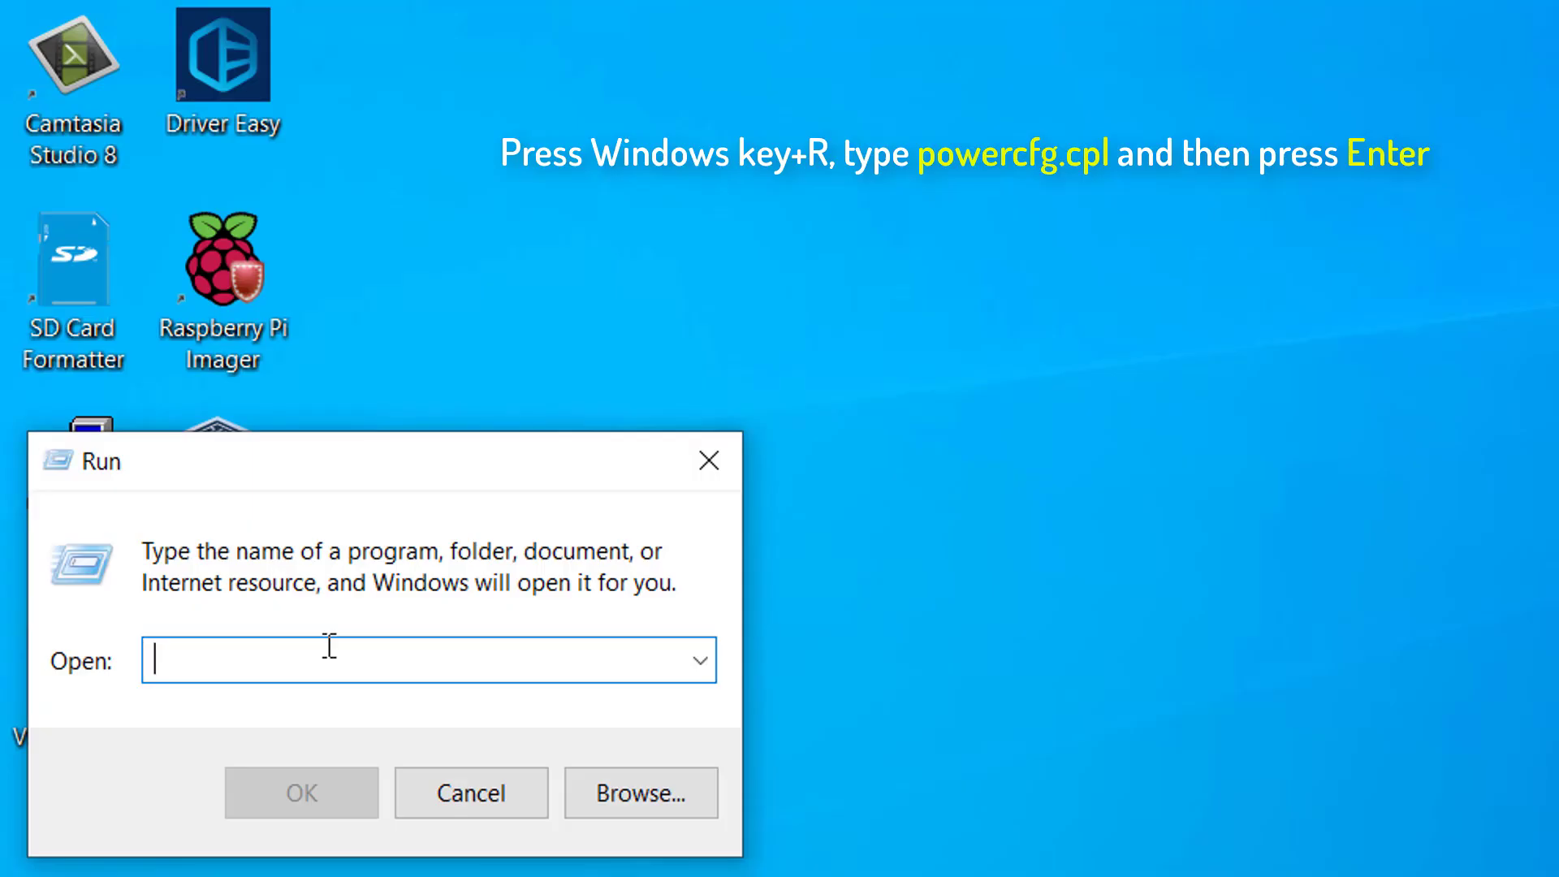
type("powercf")
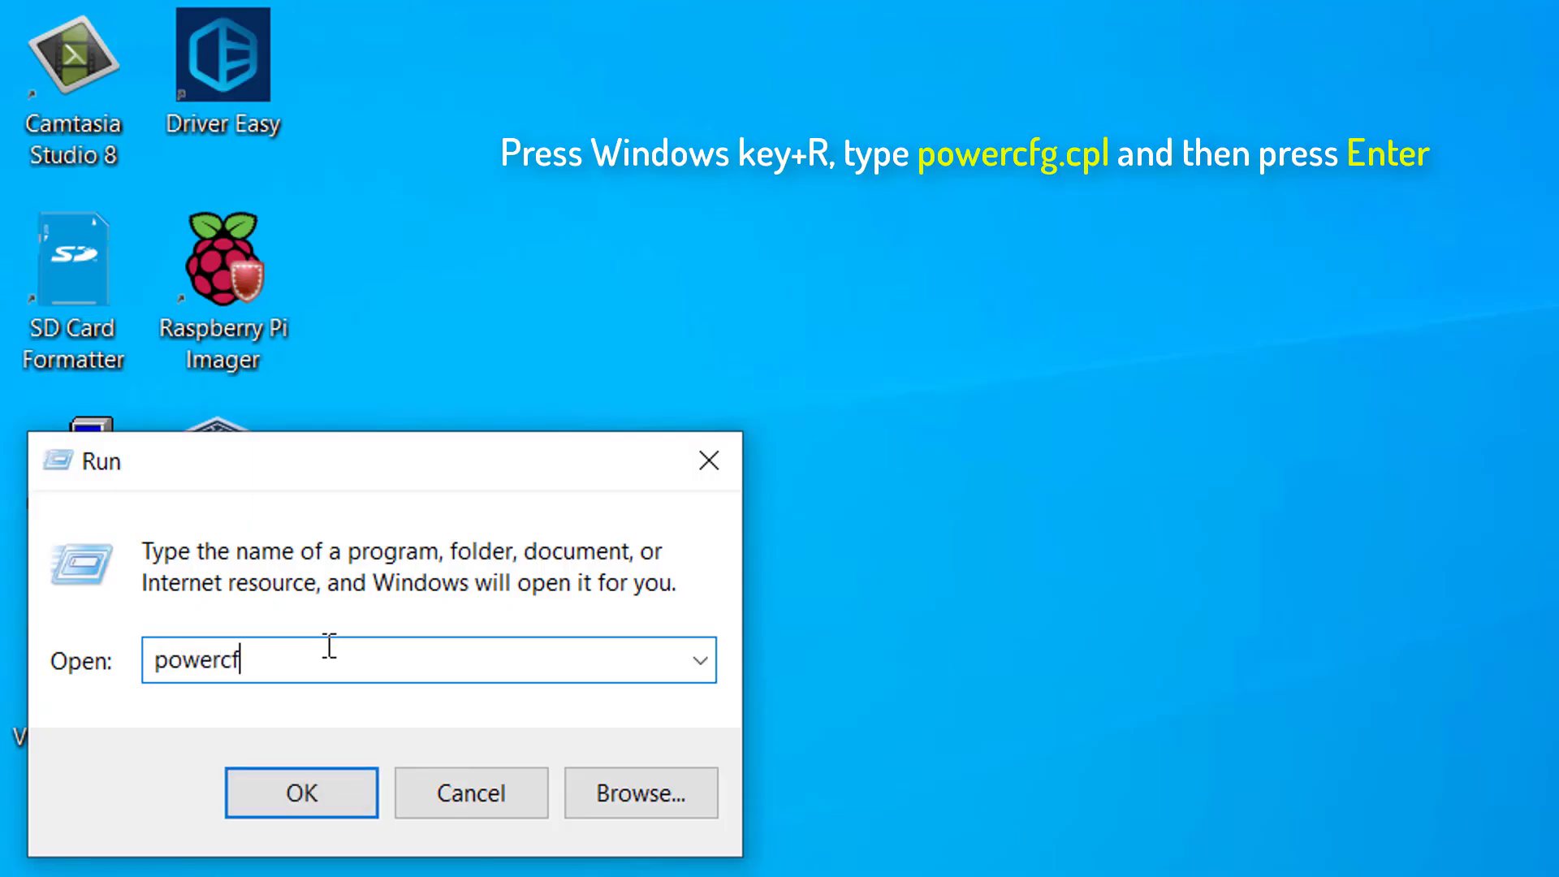
type("g.cpl")
key("Return")
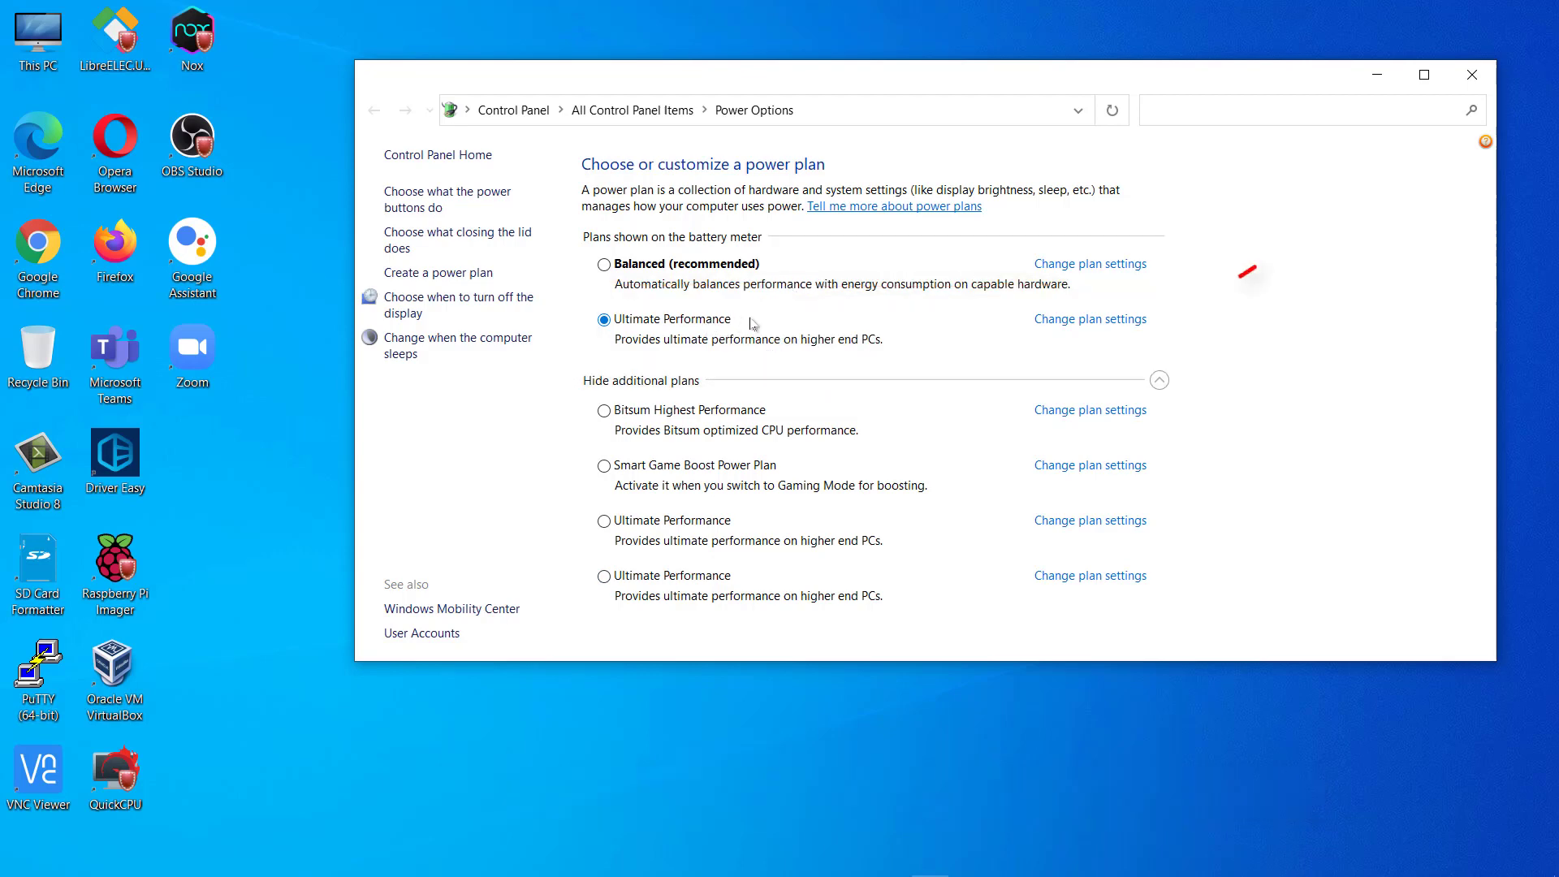
Set Ultimate Performance's display-off and sleep timers to Never, on battery and plugged in, and save.
left_click(1101, 321)
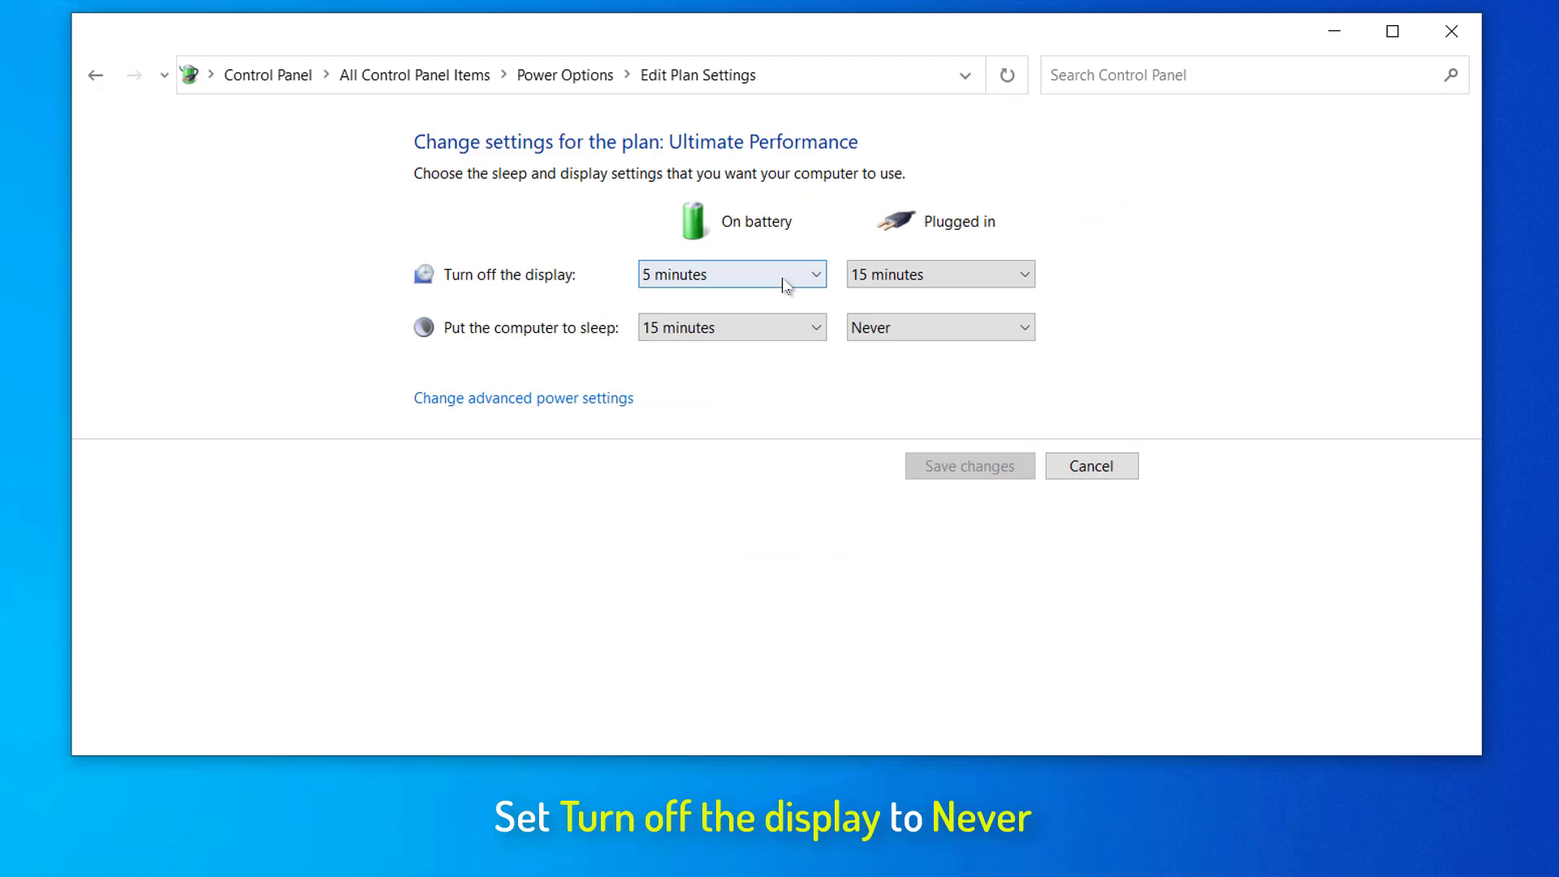
left_click(771, 278)
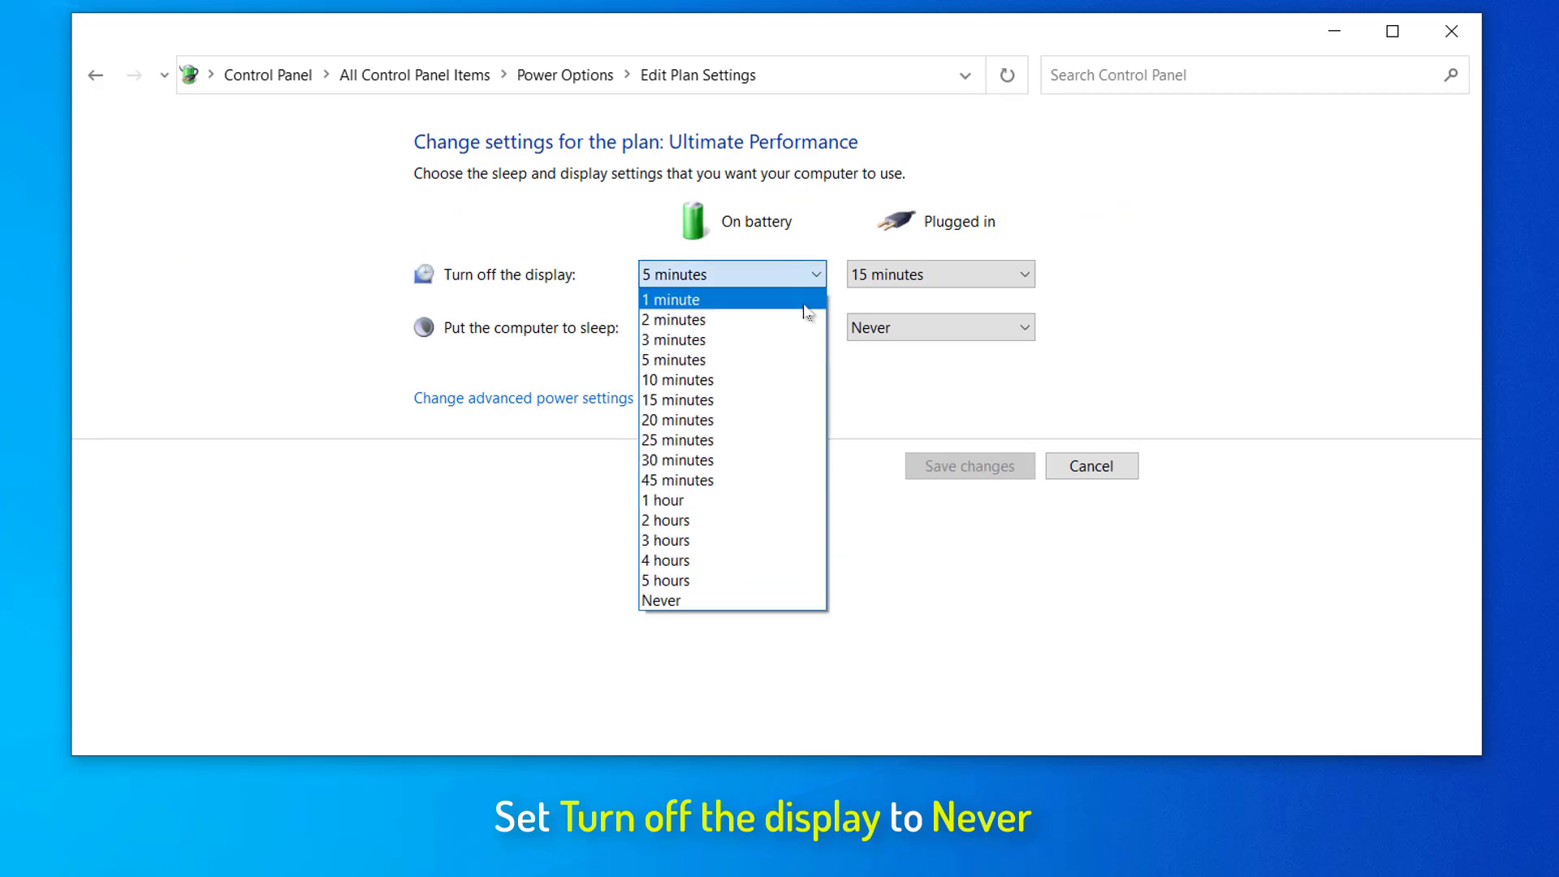
left_click(723, 602)
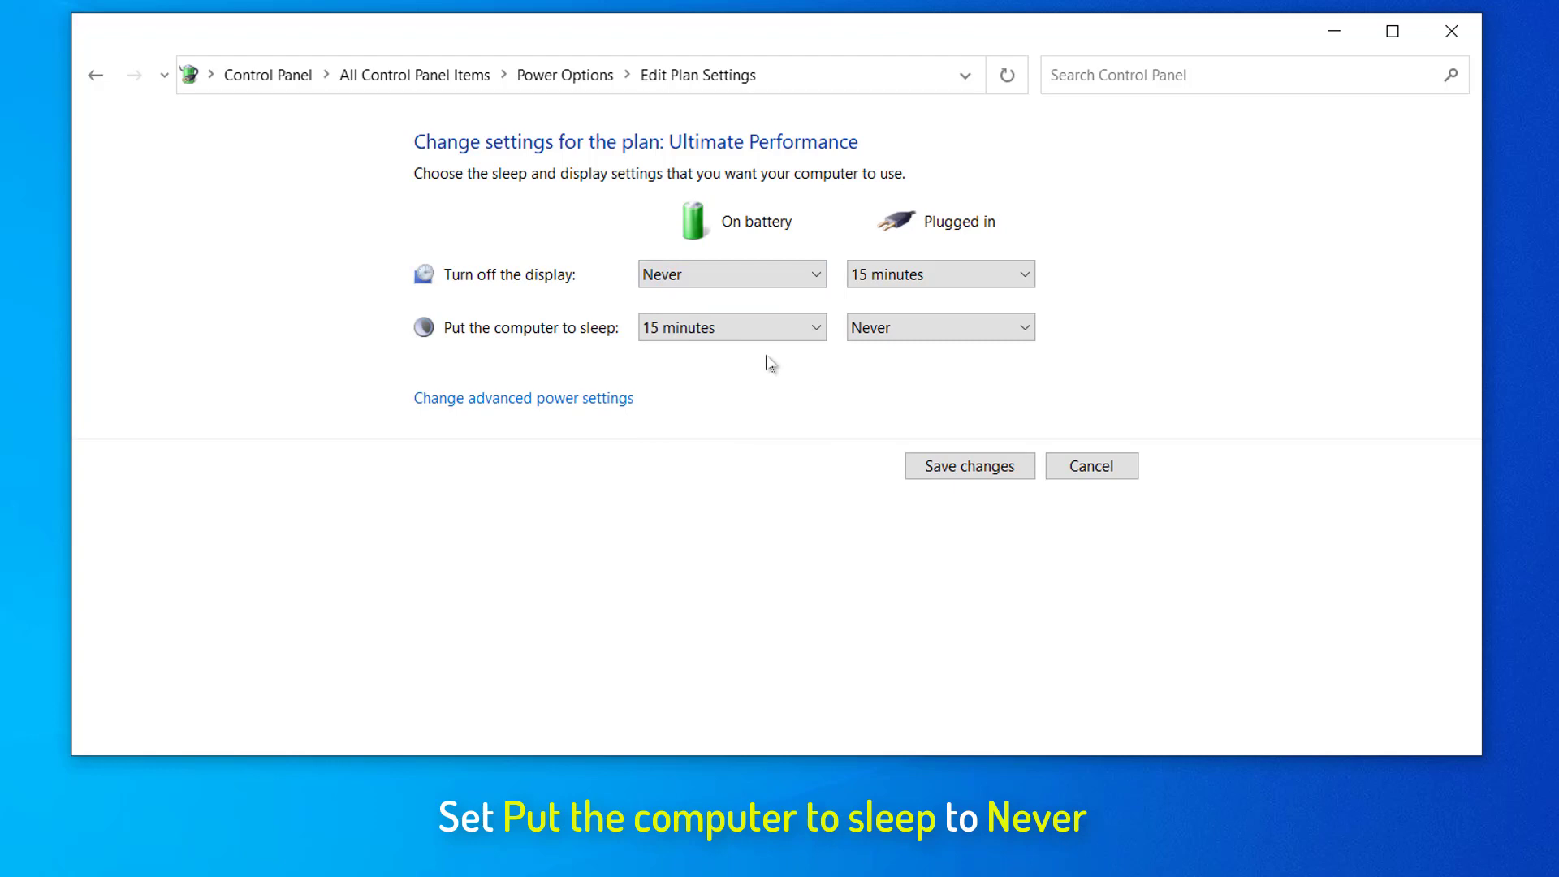
left_click(772, 329)
left_click(693, 648)
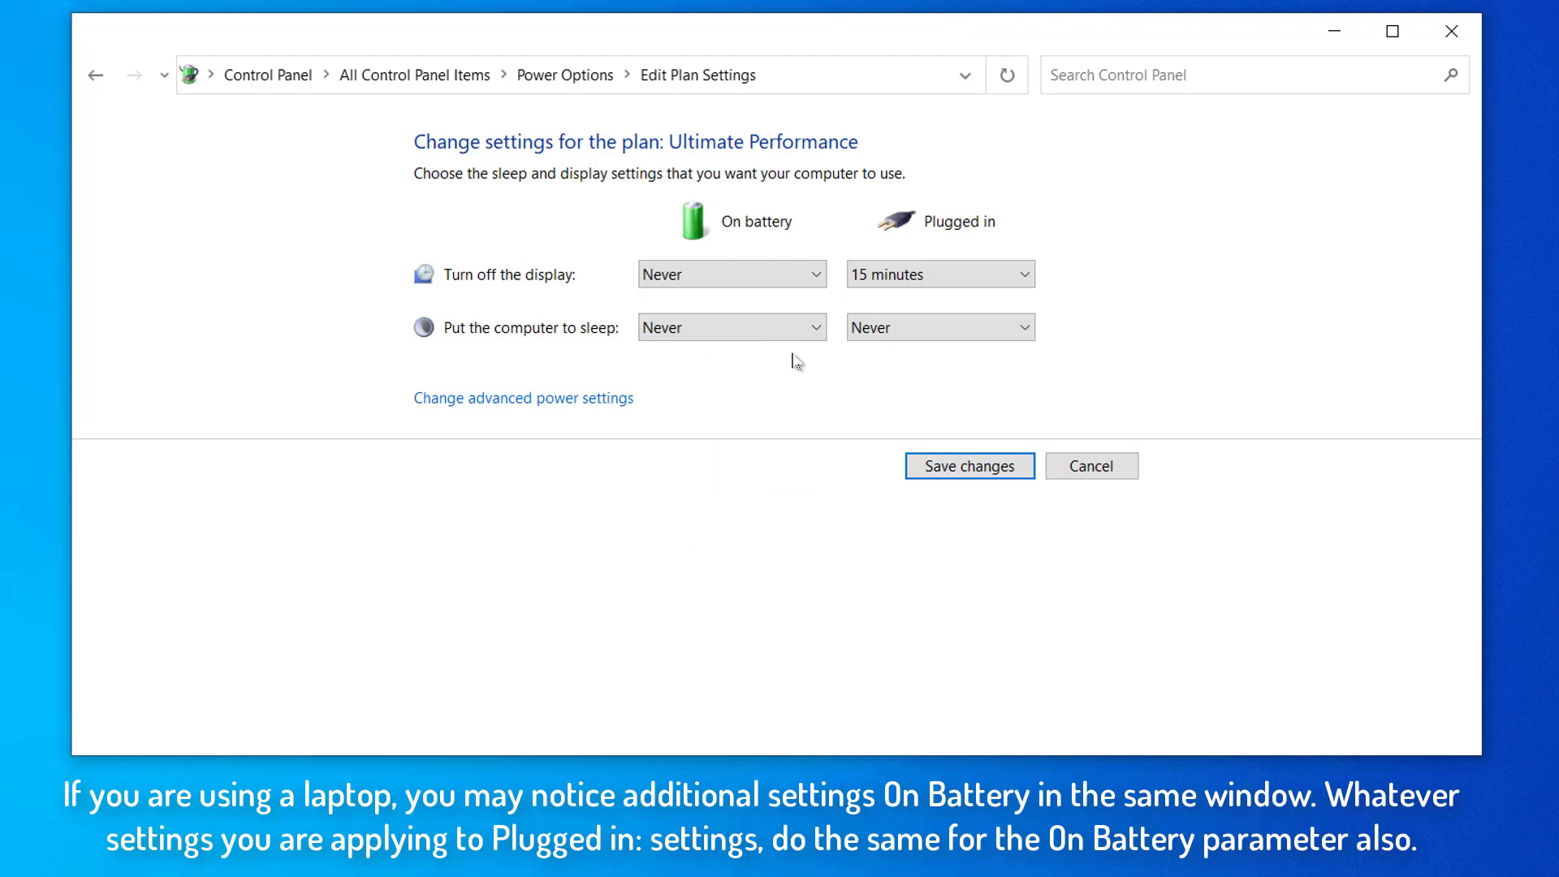
left_click(902, 283)
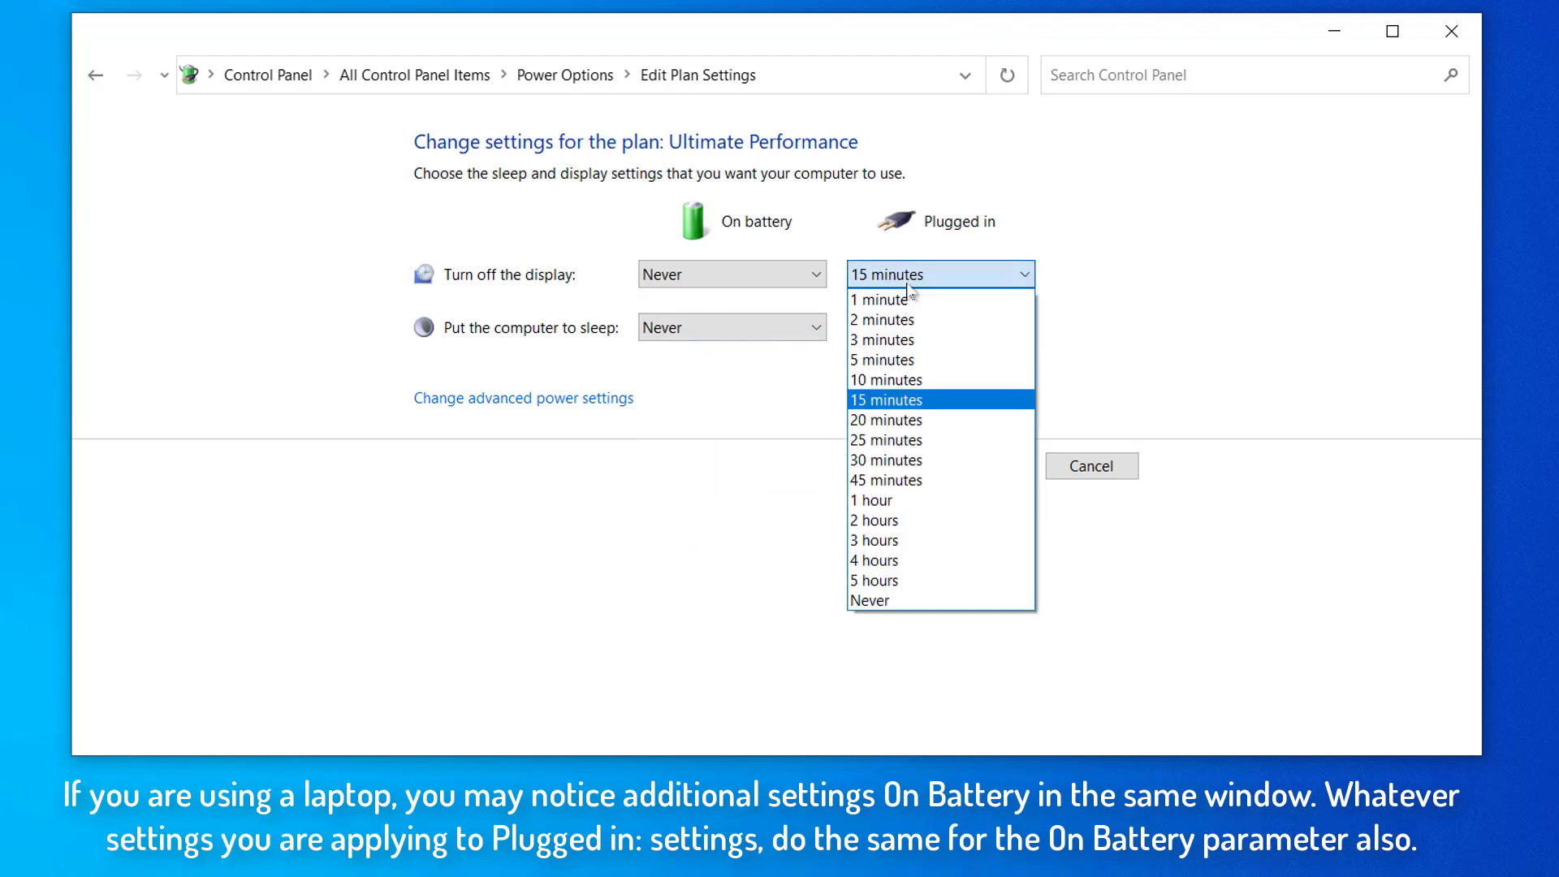
left_click(884, 601)
left_click(917, 328)
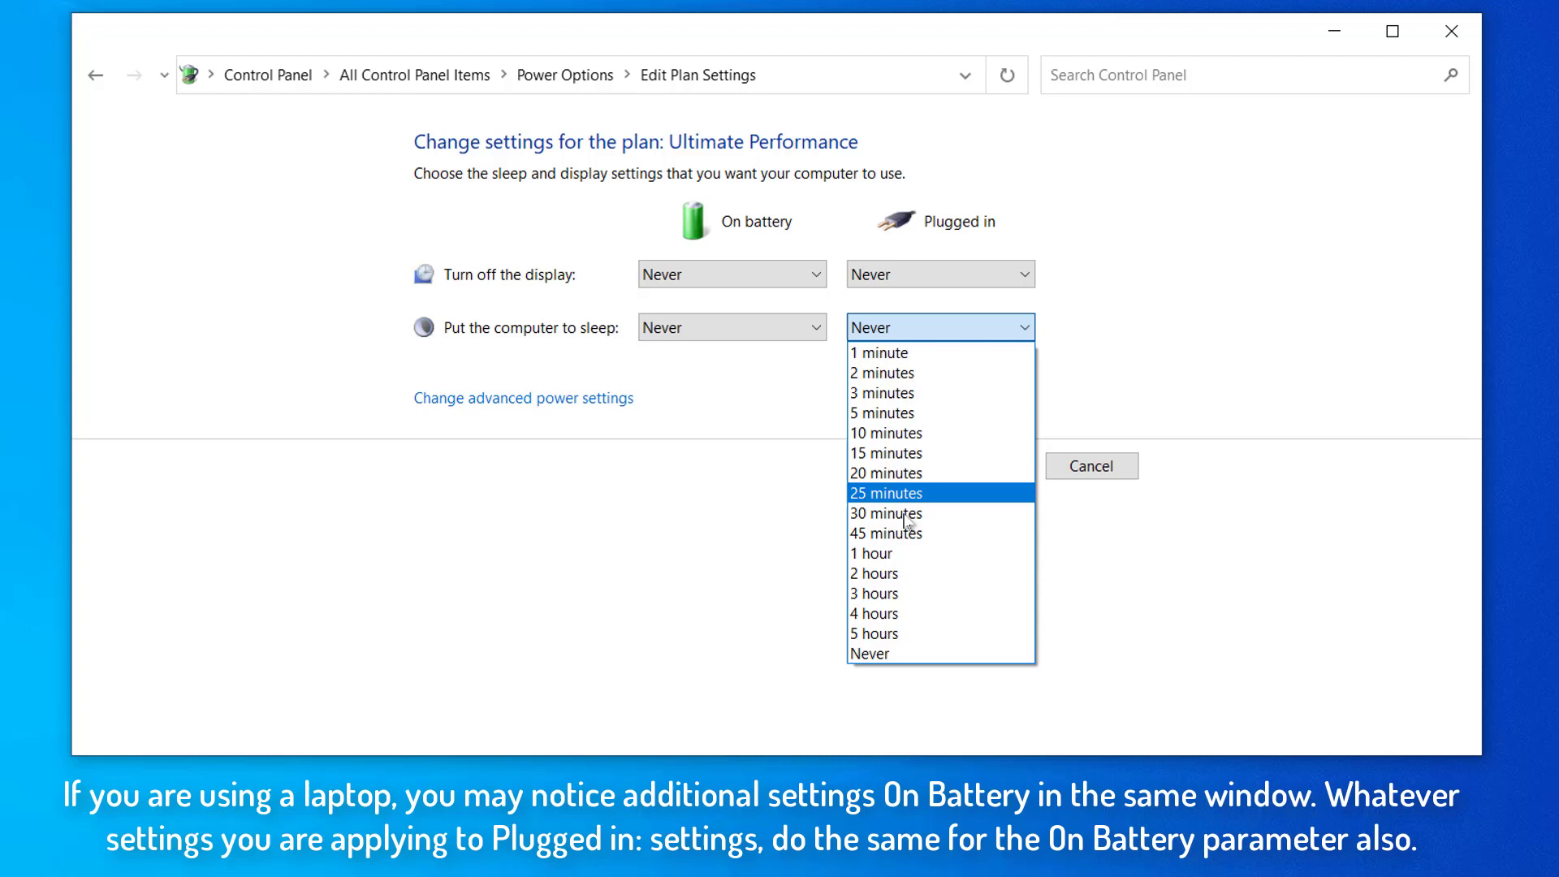
left_click(907, 655)
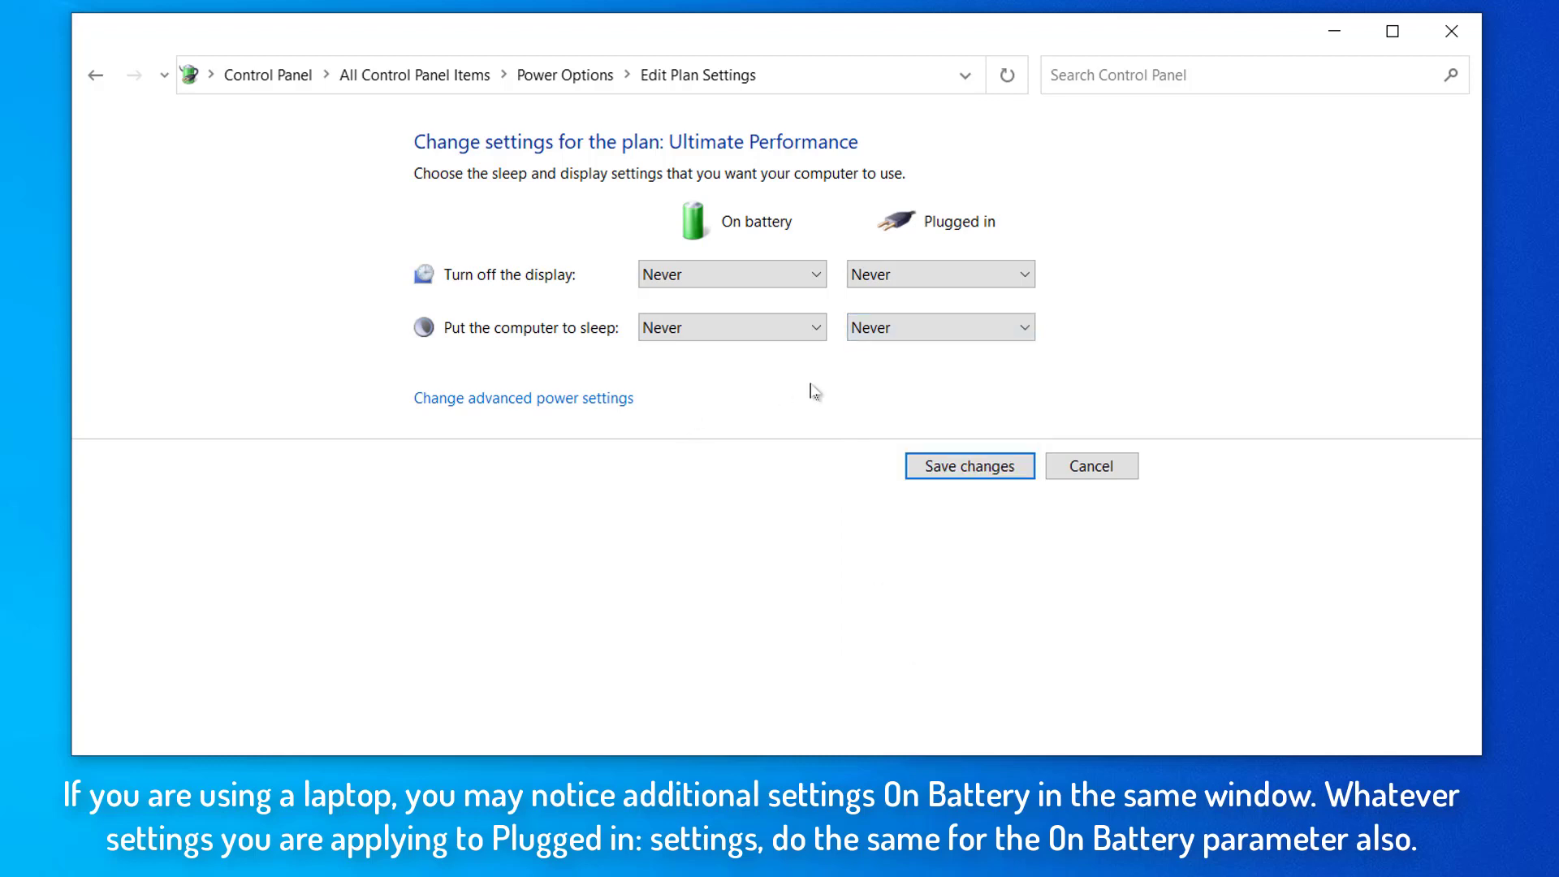
left_click(970, 466)
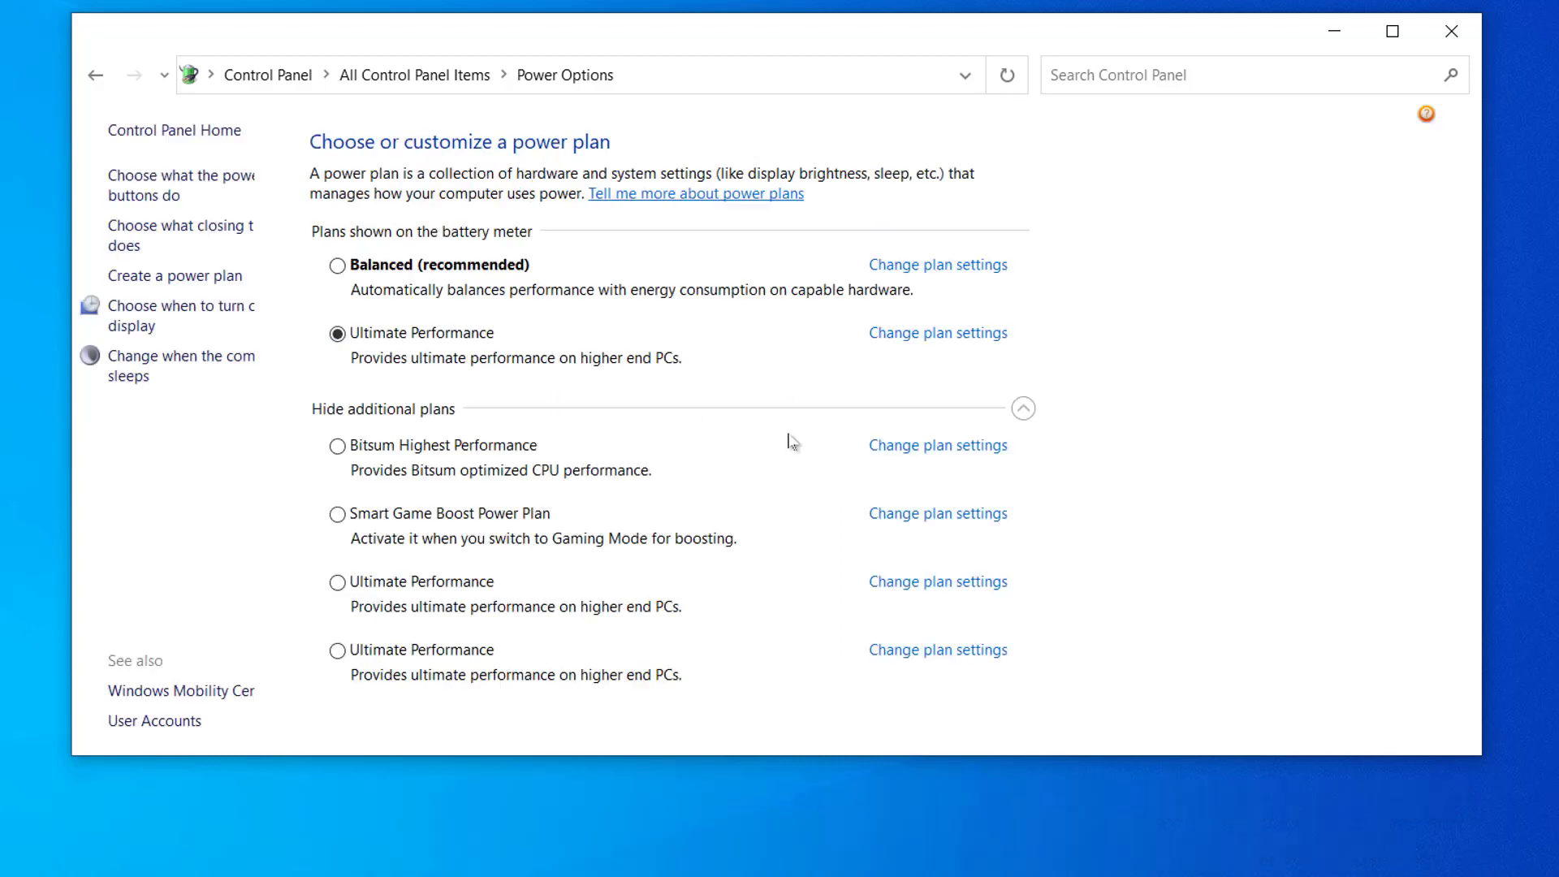
In Ultimate Performance's advanced power settings, set the desktop slide show to Paused on battery and plugged in.
left_click(976, 336)
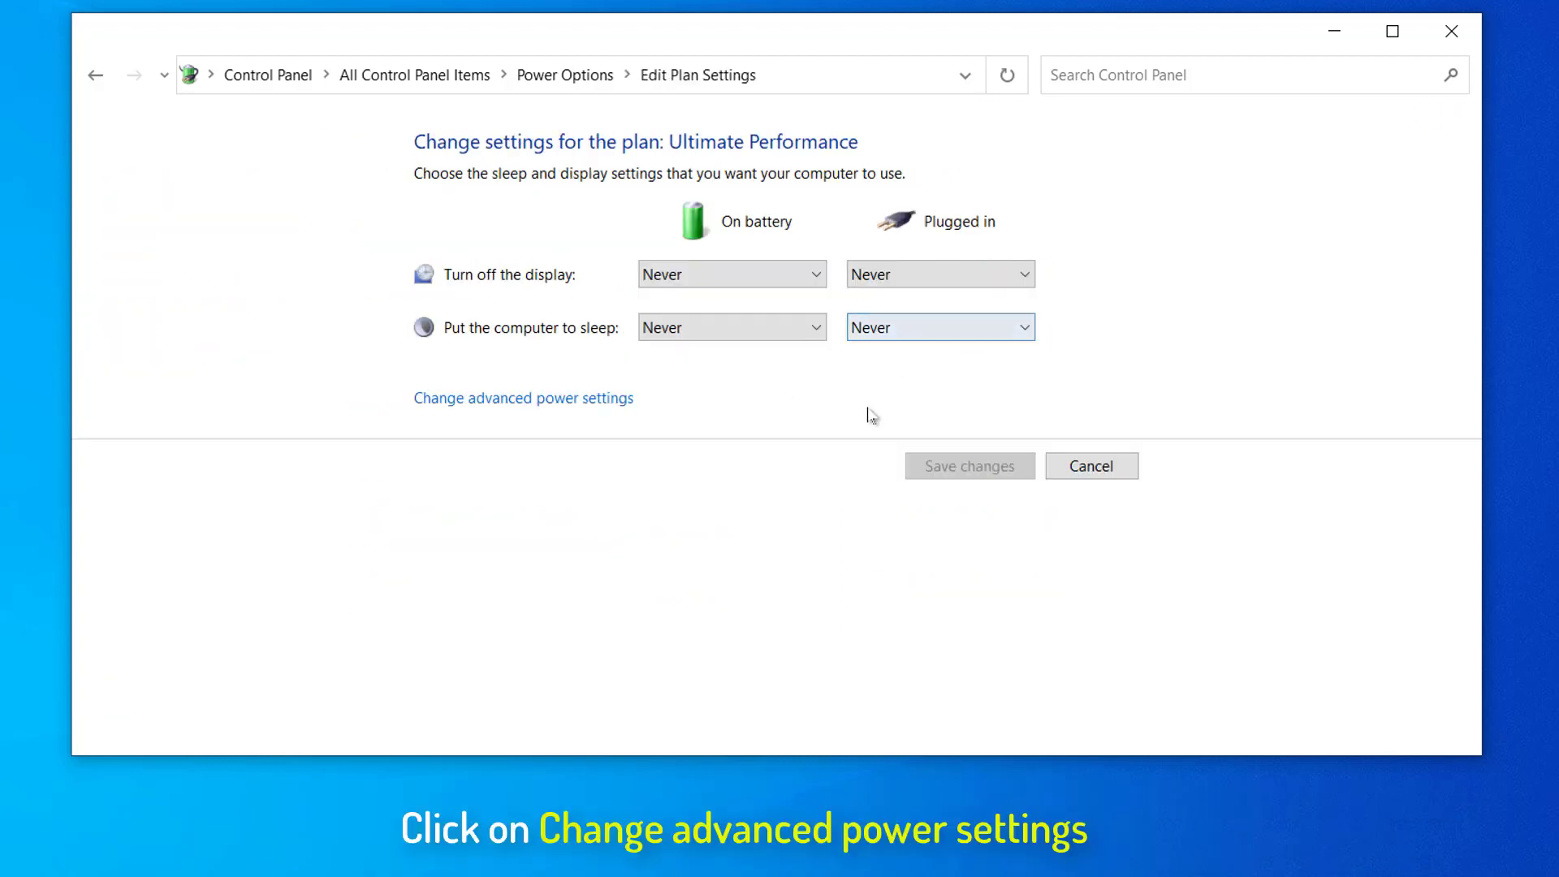
left_click(611, 397)
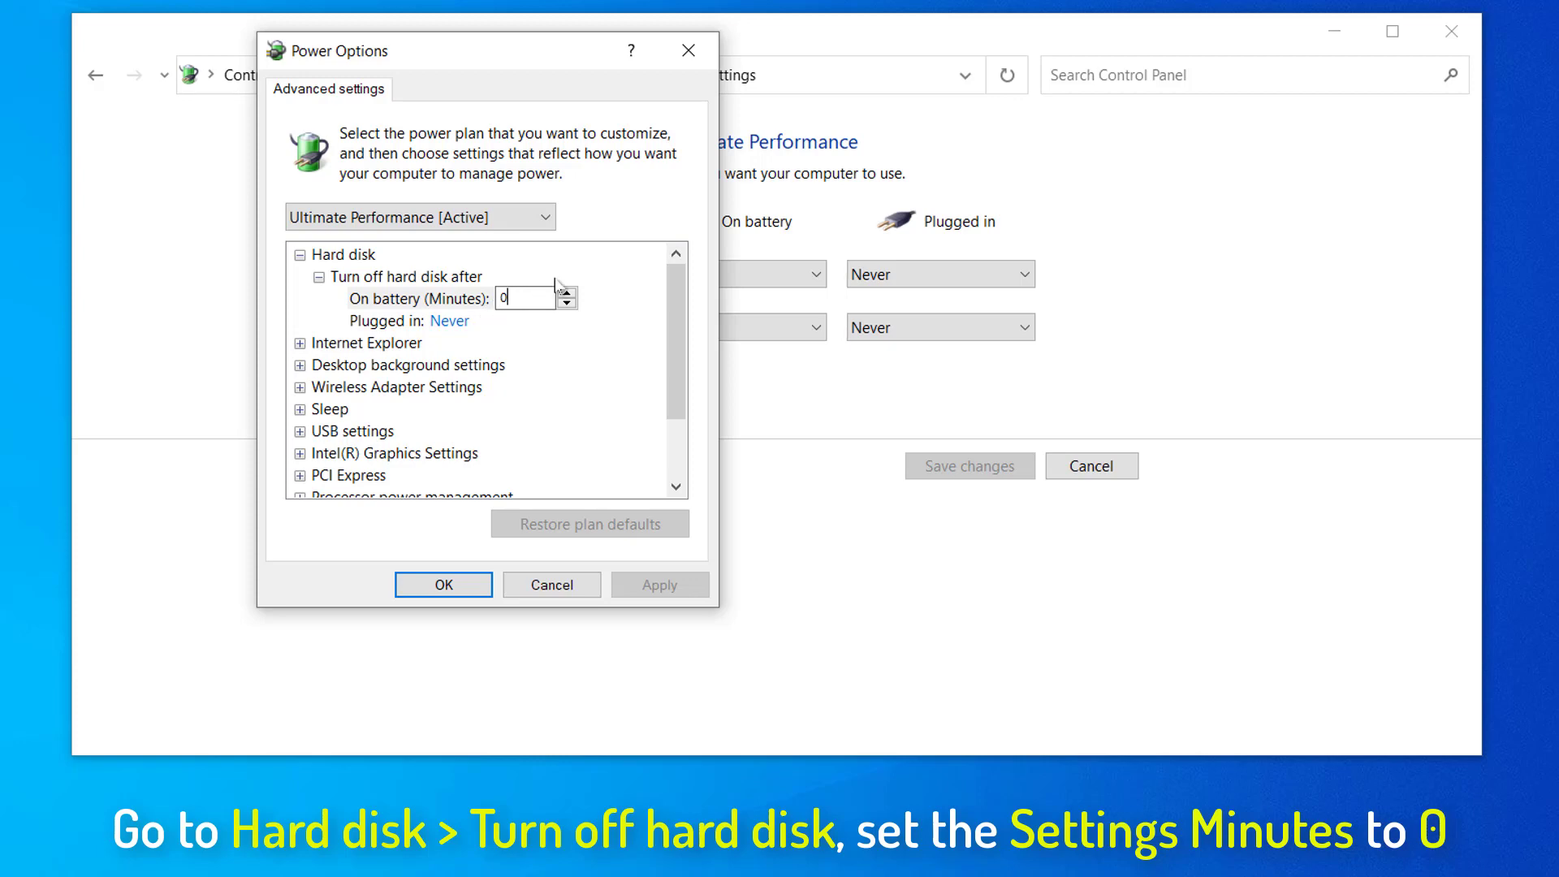
left_click(299, 365)
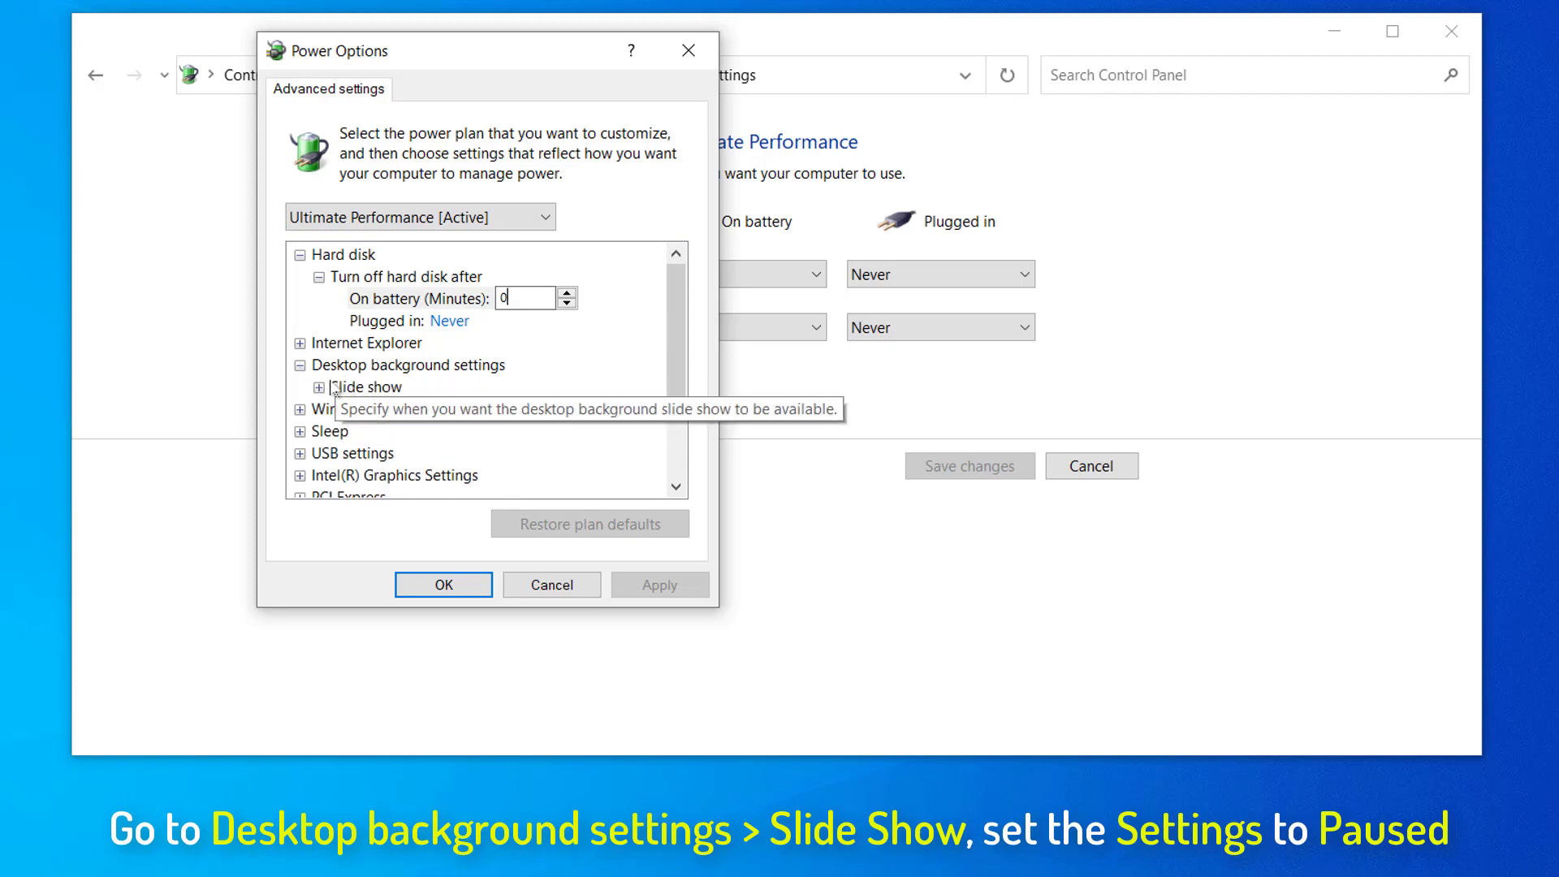
left_click(318, 387)
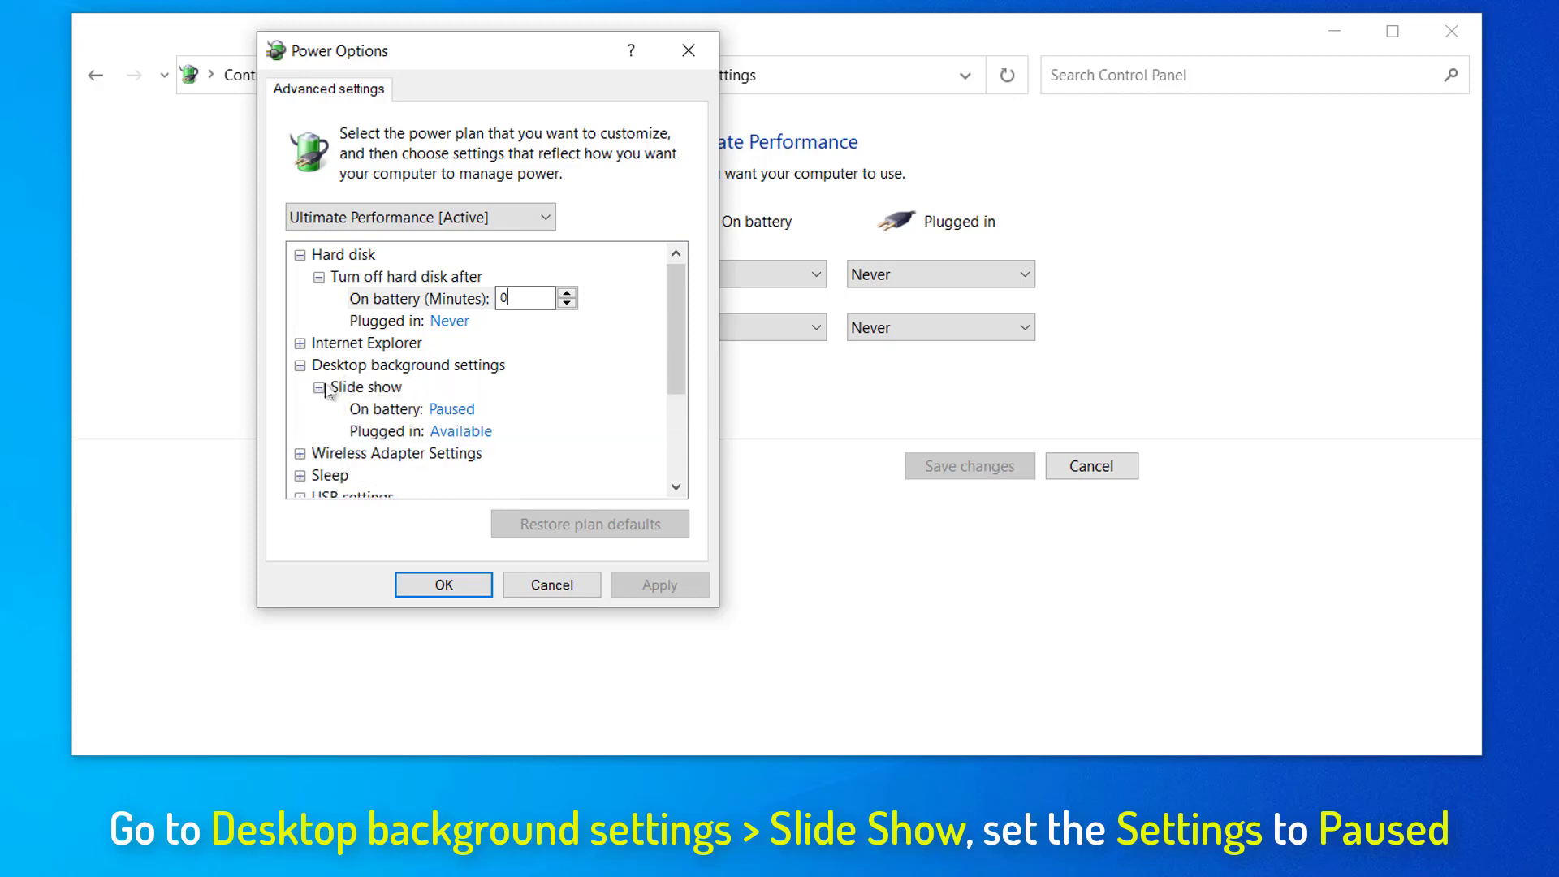
left_click(516, 408)
left_click(498, 409)
left_click(454, 445)
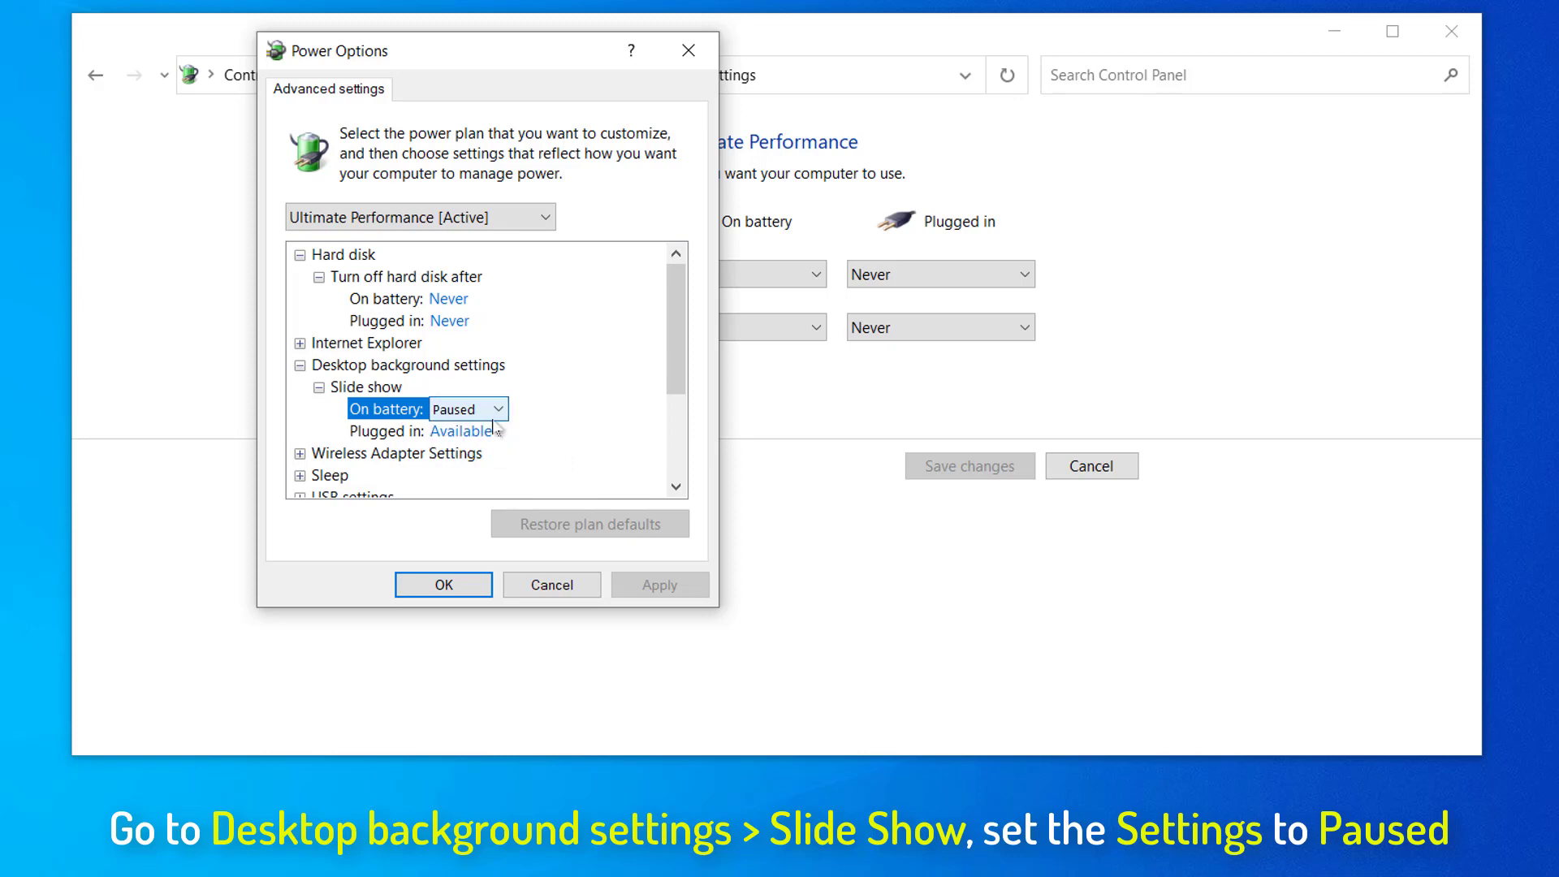
left_click(495, 431)
left_click(500, 431)
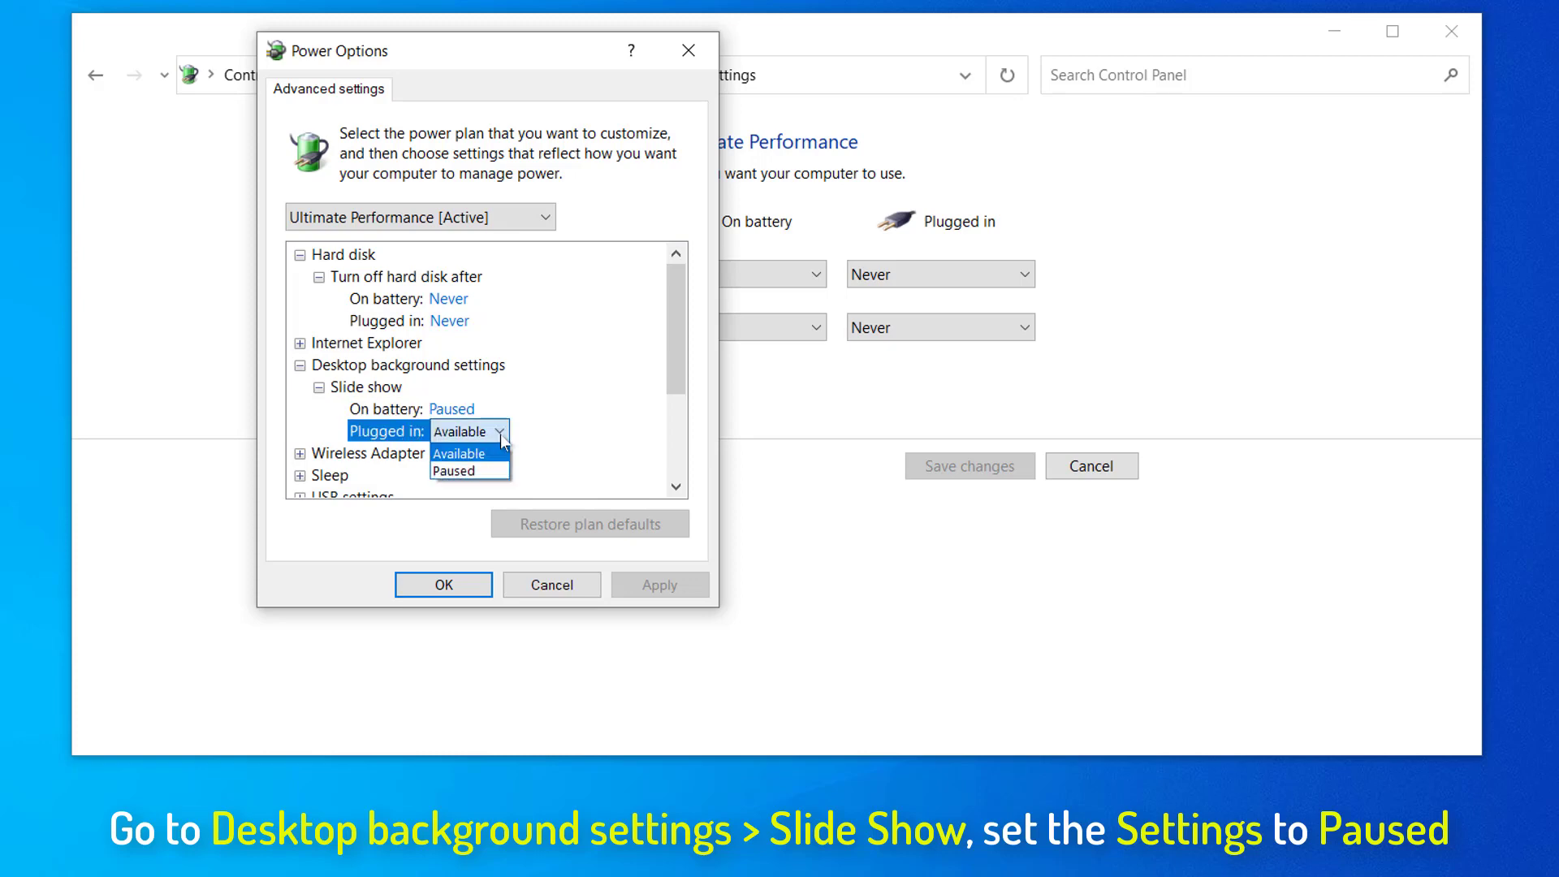
left_click(478, 469)
Set Wireless Adapter power saving mode to Maximum Performance on battery and plugged in.
left_click(300, 365)
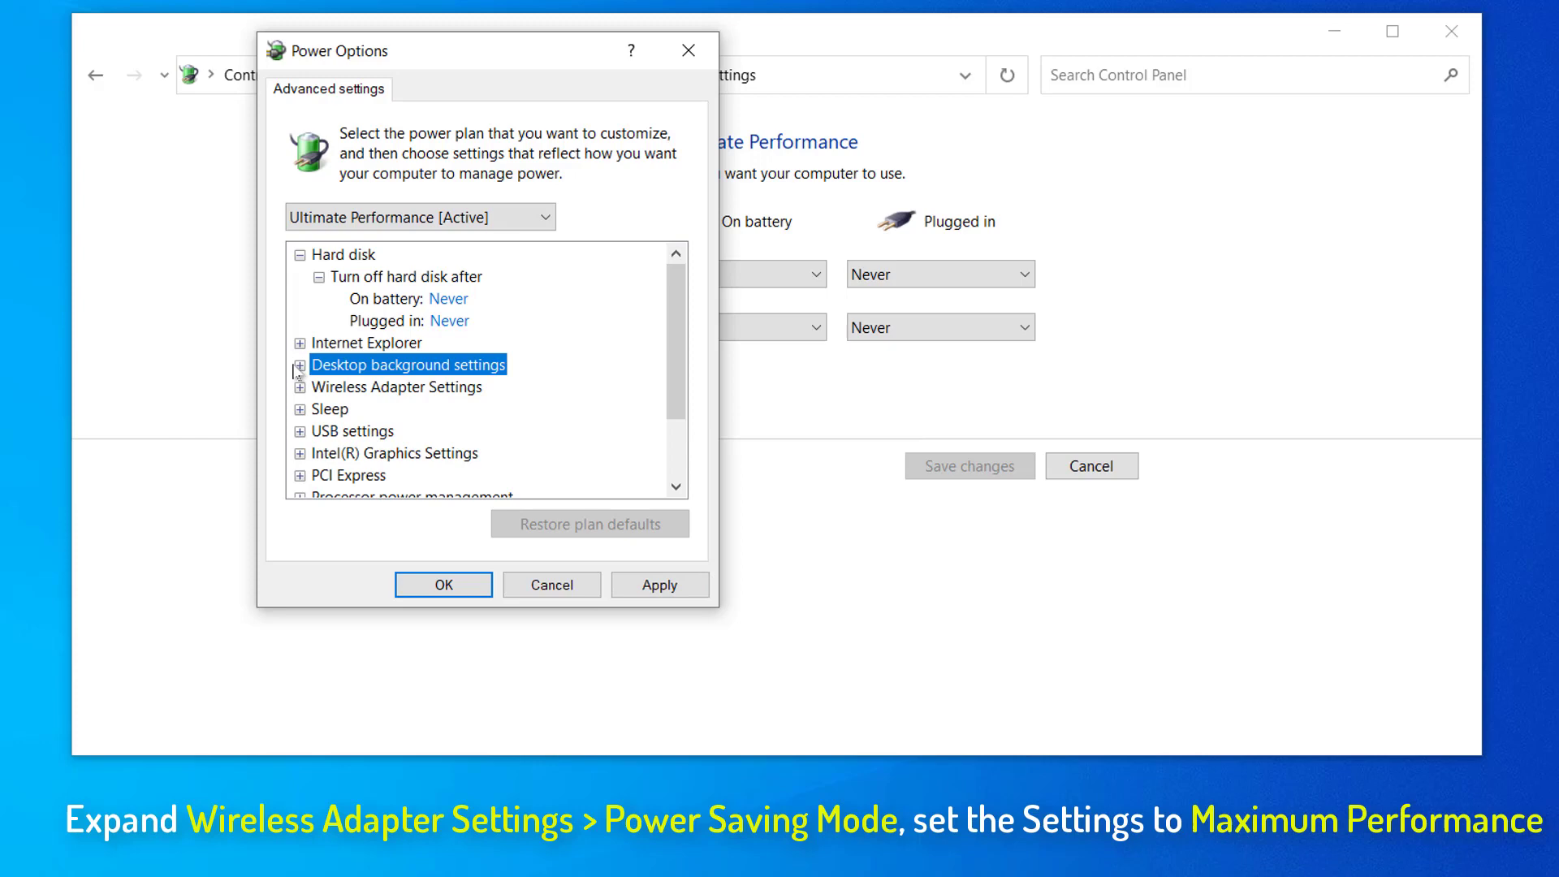
left_click(299, 388)
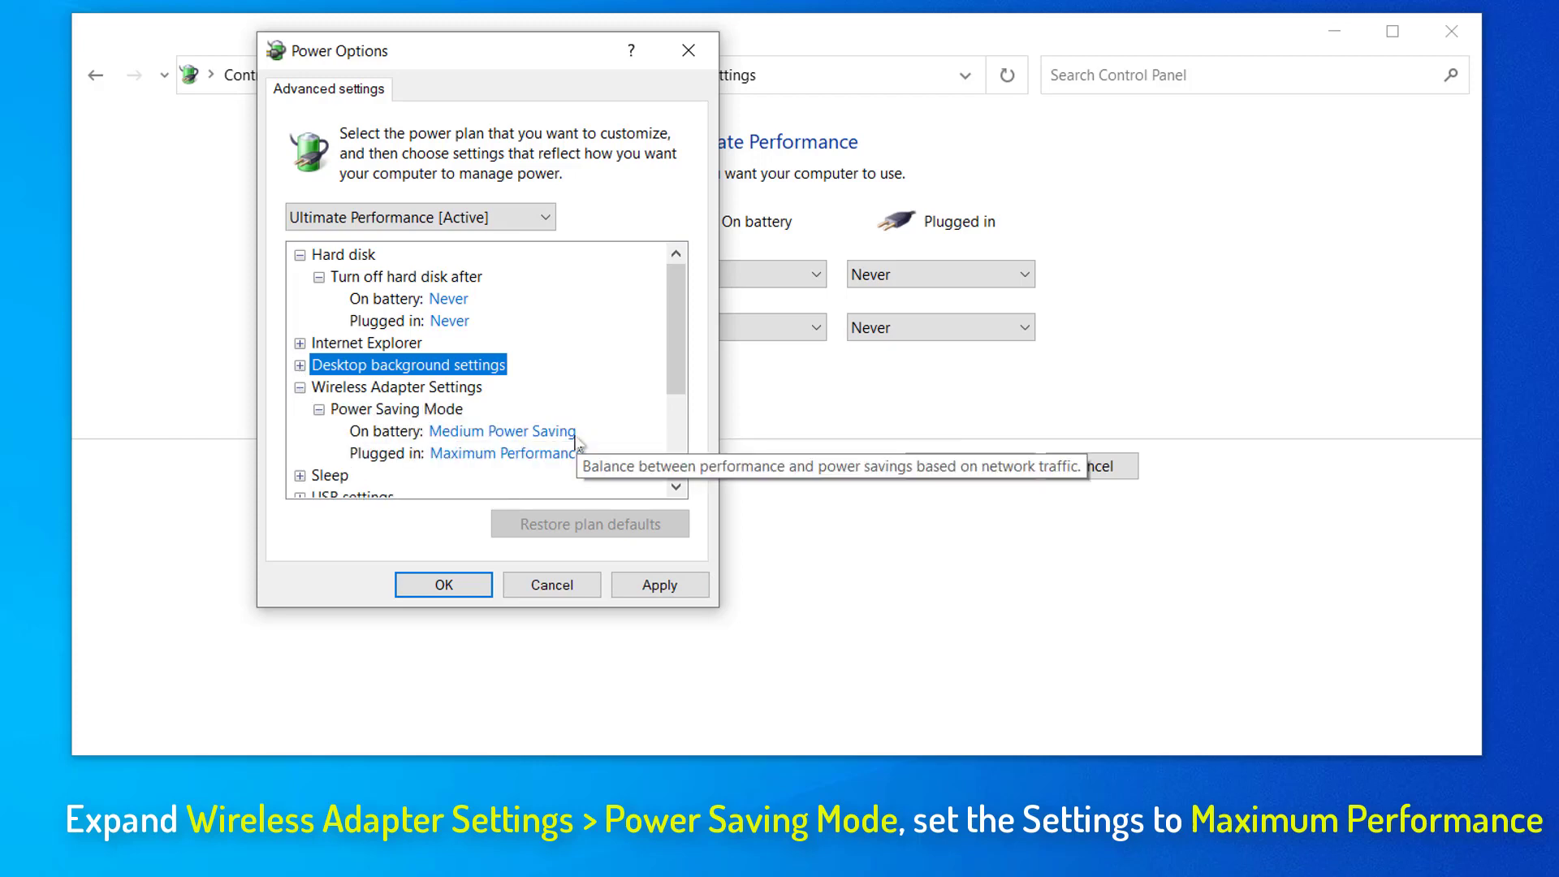
left_click(536, 431)
left_click(583, 432)
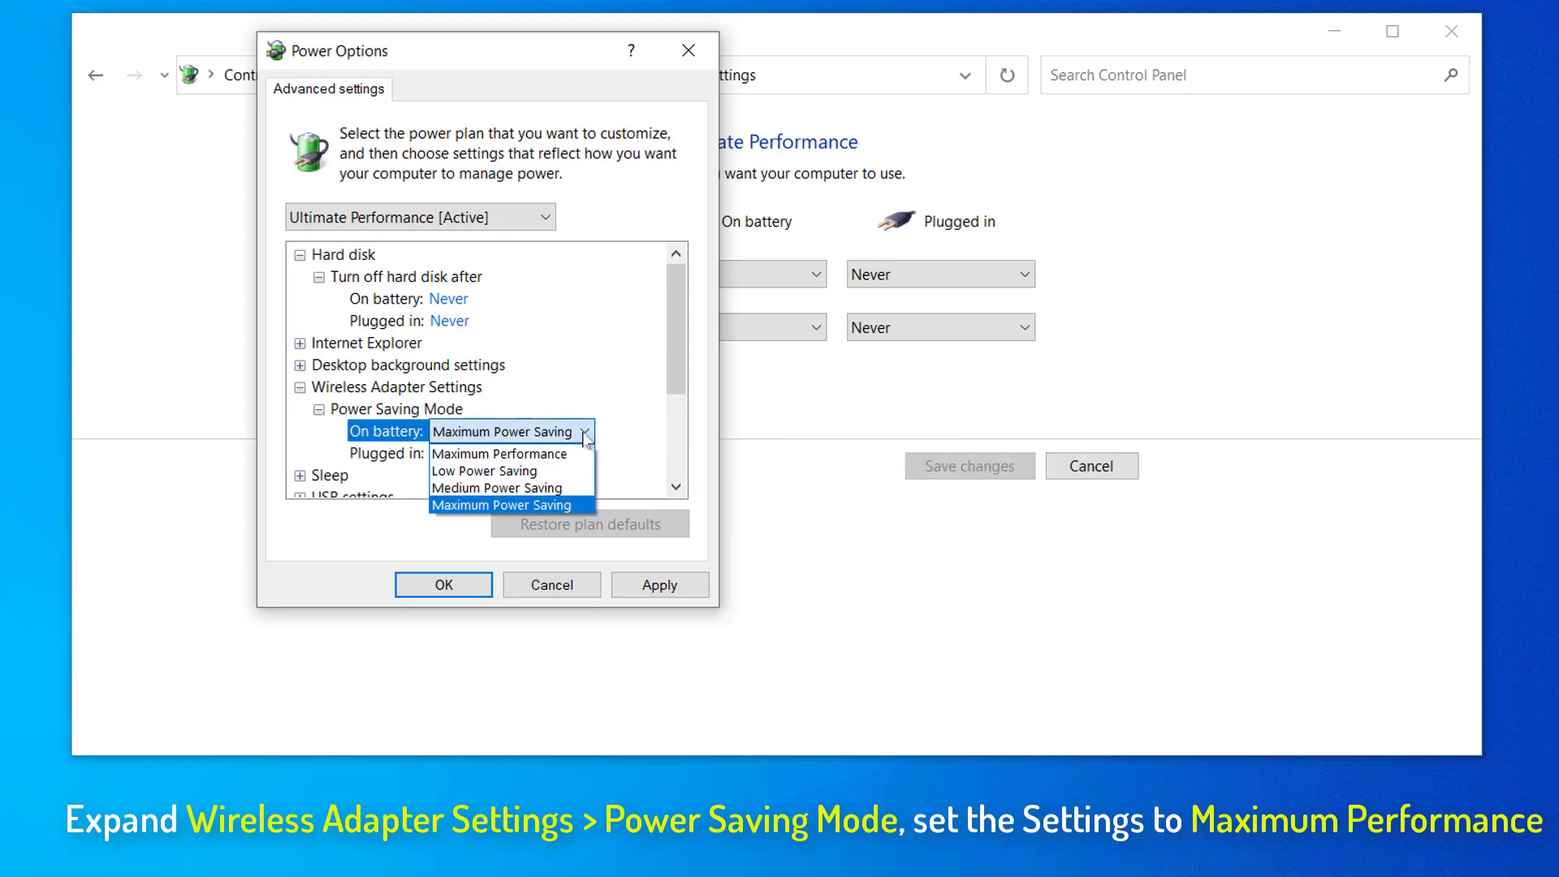
left_click(581, 455)
left_click(582, 453)
left_click(584, 453)
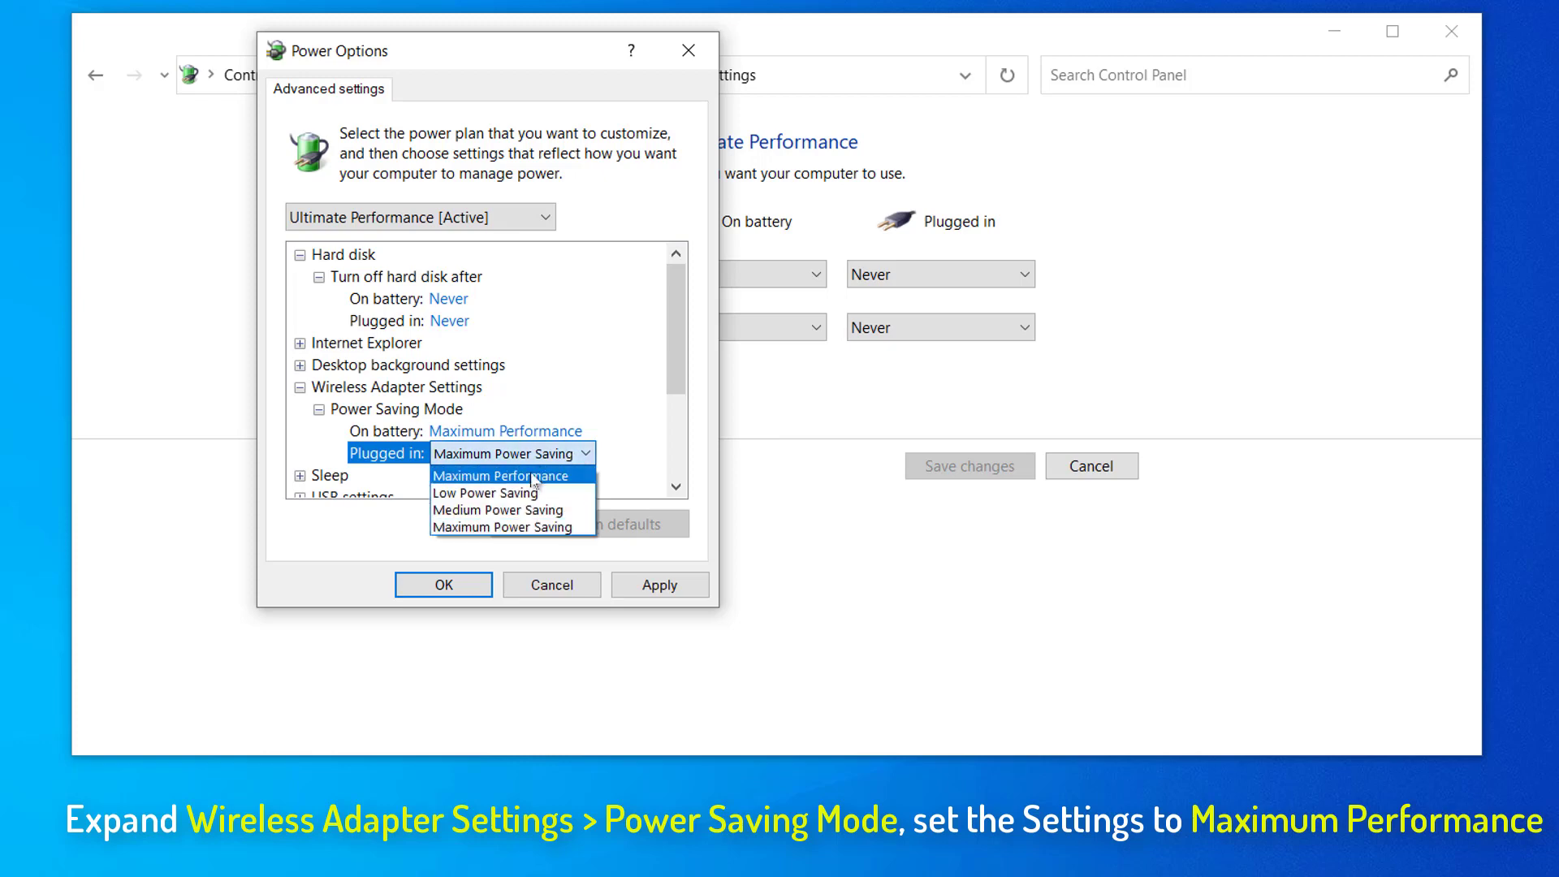
left_click(533, 477)
Turn PCI Express Link State Power Management Off on battery.
left_click_drag(674, 276, 670, 398)
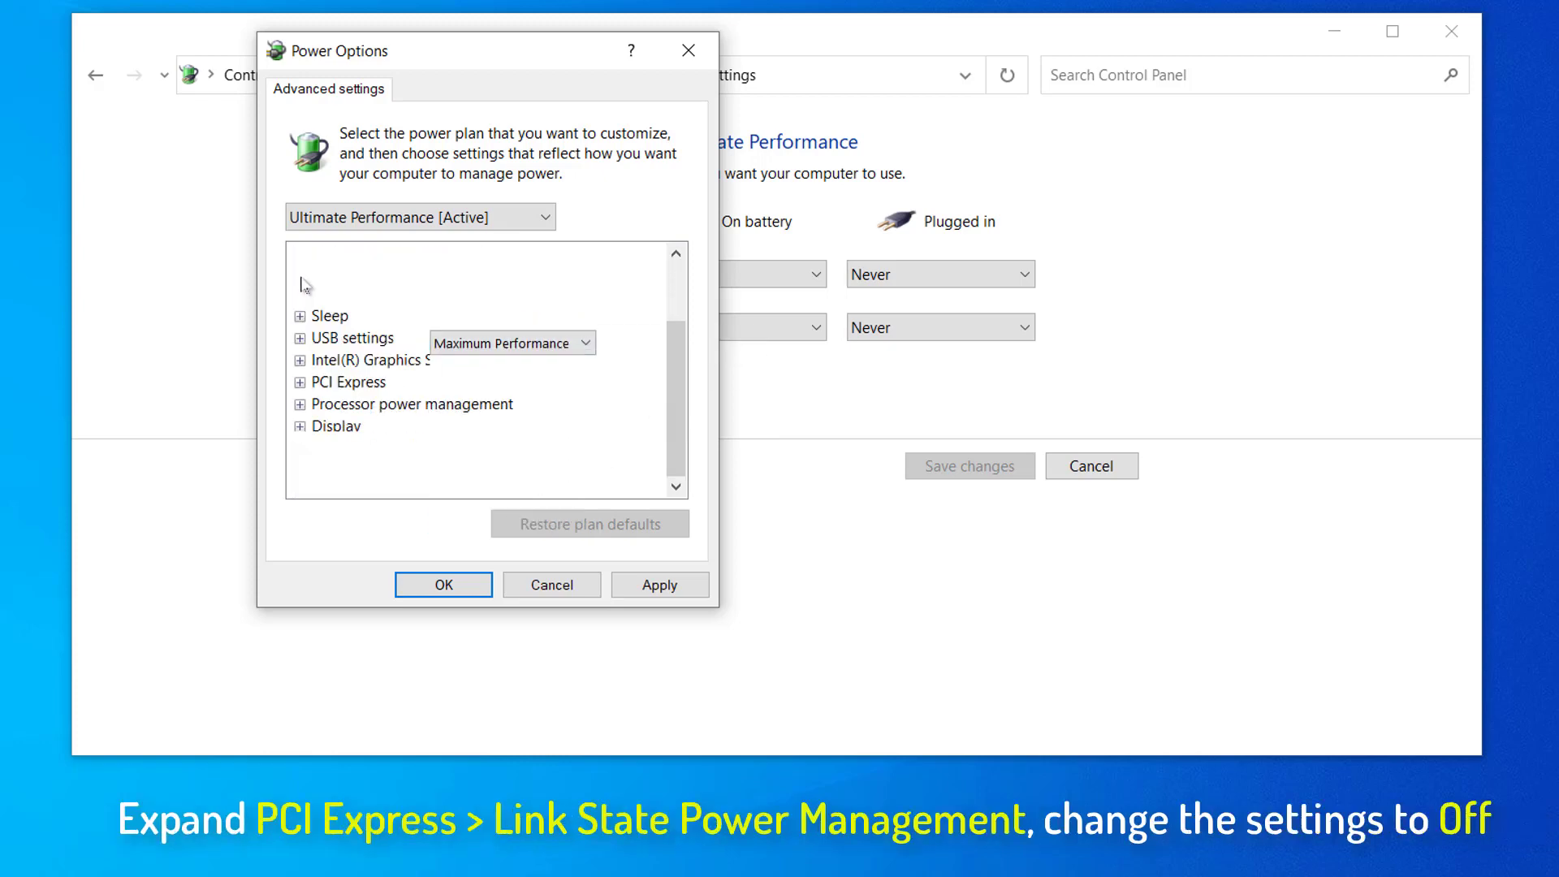
left_click(300, 388)
left_click(319, 409)
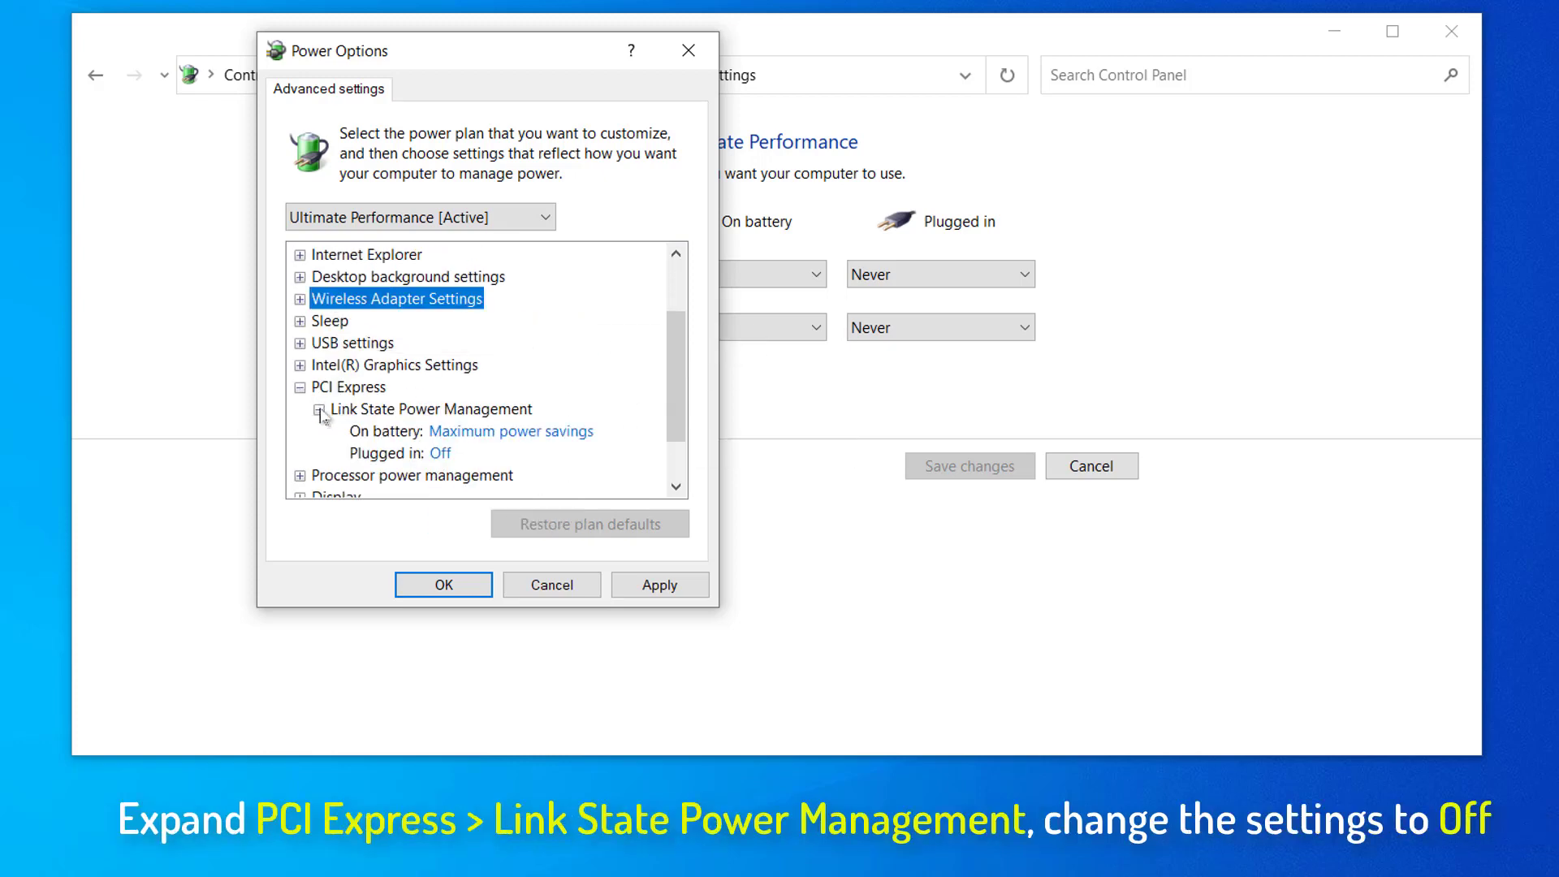
left_click(586, 431)
left_click(592, 432)
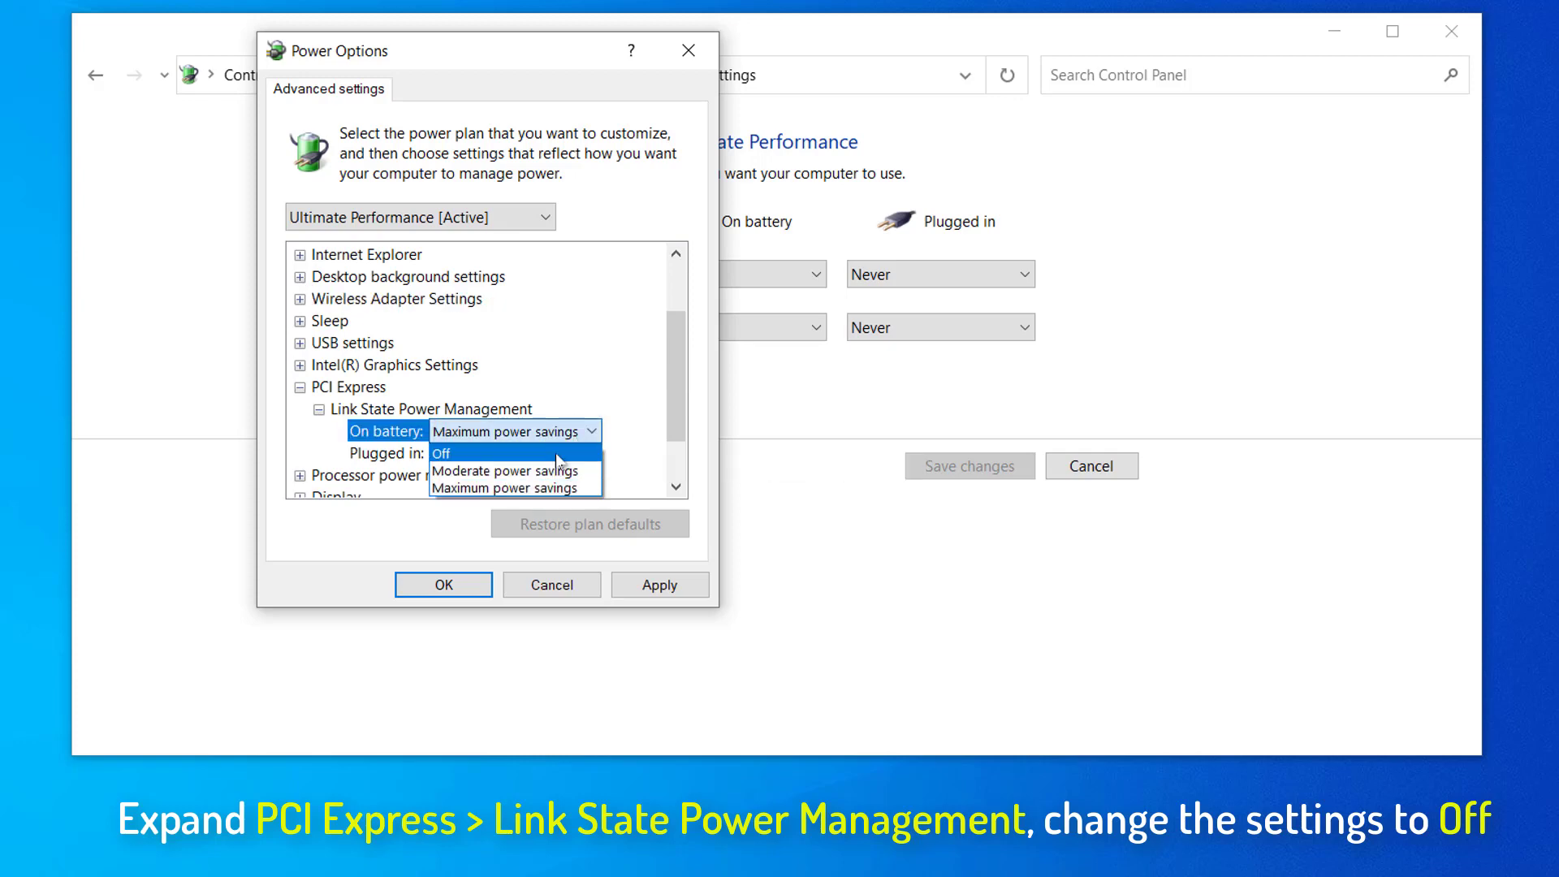
left_click(556, 454)
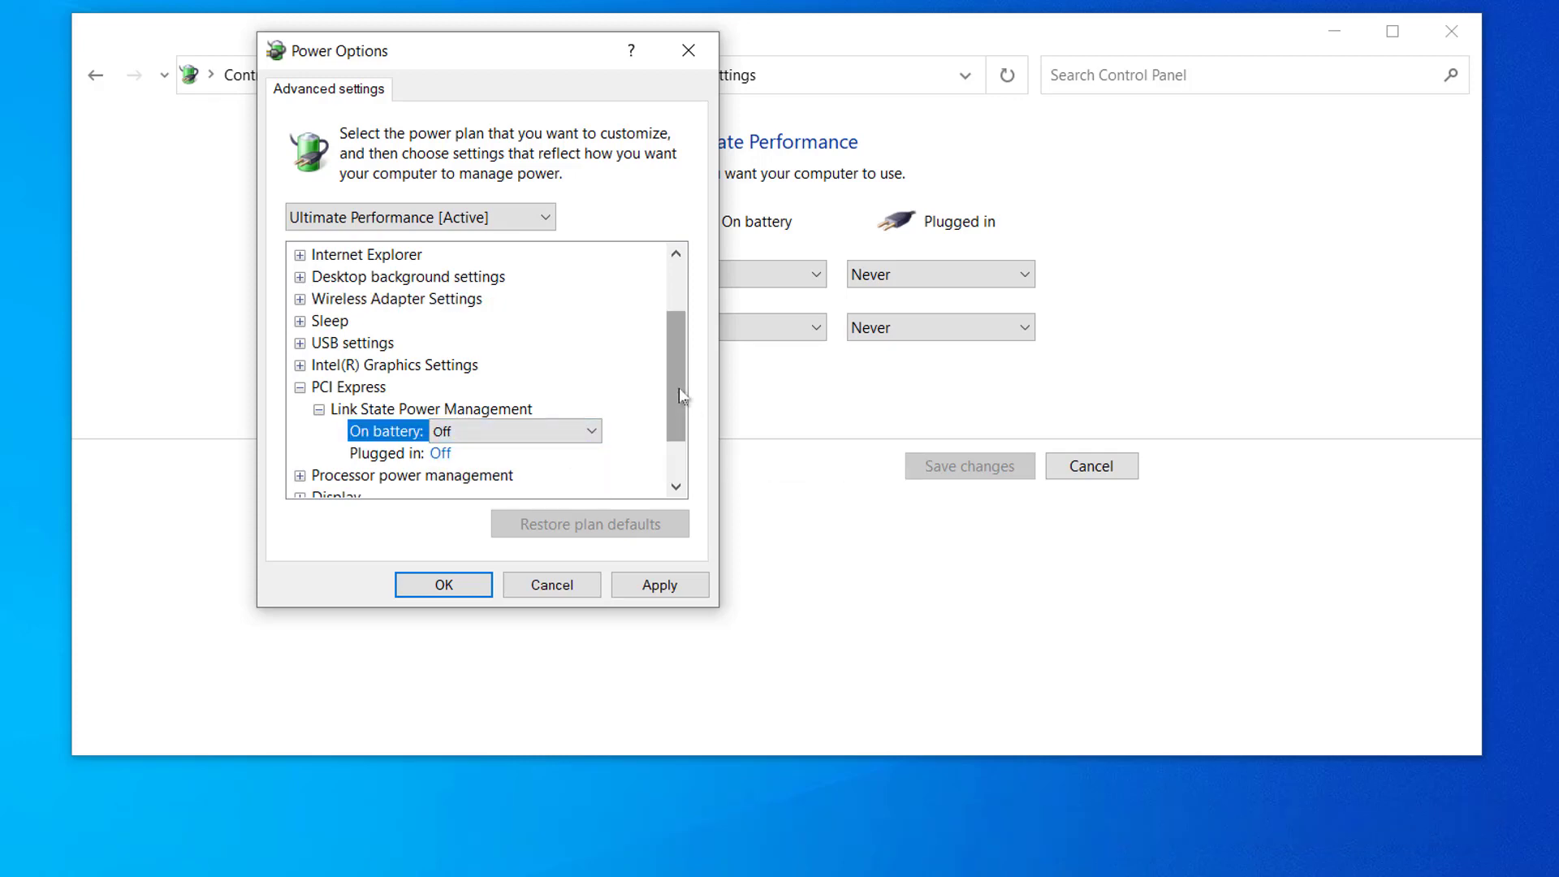
left_click_drag(678, 388, 679, 423)
left_click(299, 409)
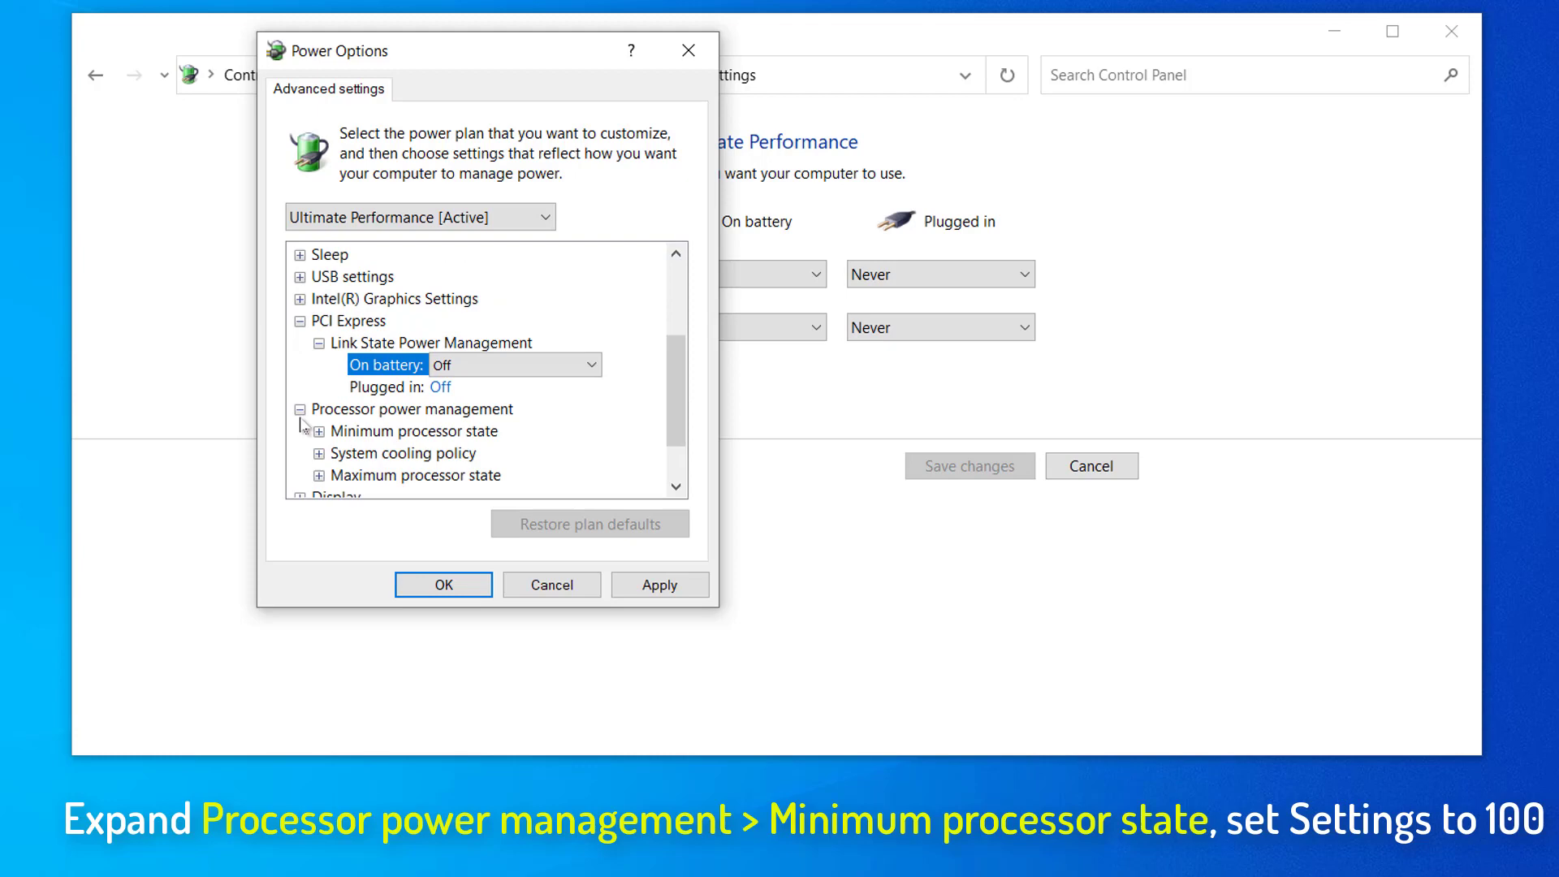
Set the on-battery System cooling policy to Active and verify the minimum and maximum processor states are 100%.
left_click(319, 431)
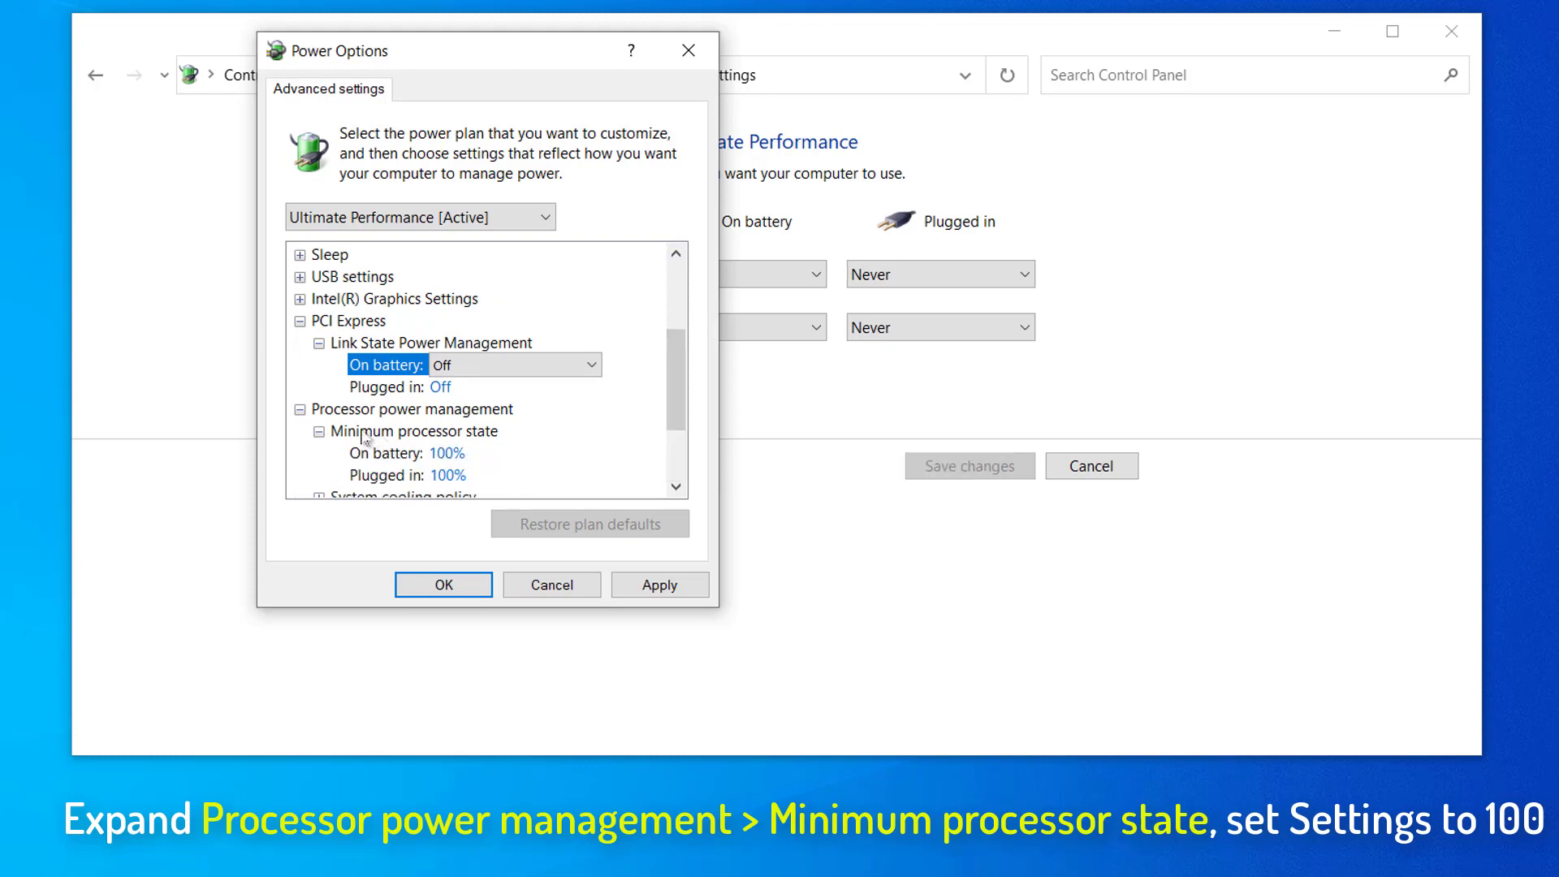
left_click_drag(675, 361, 675, 401)
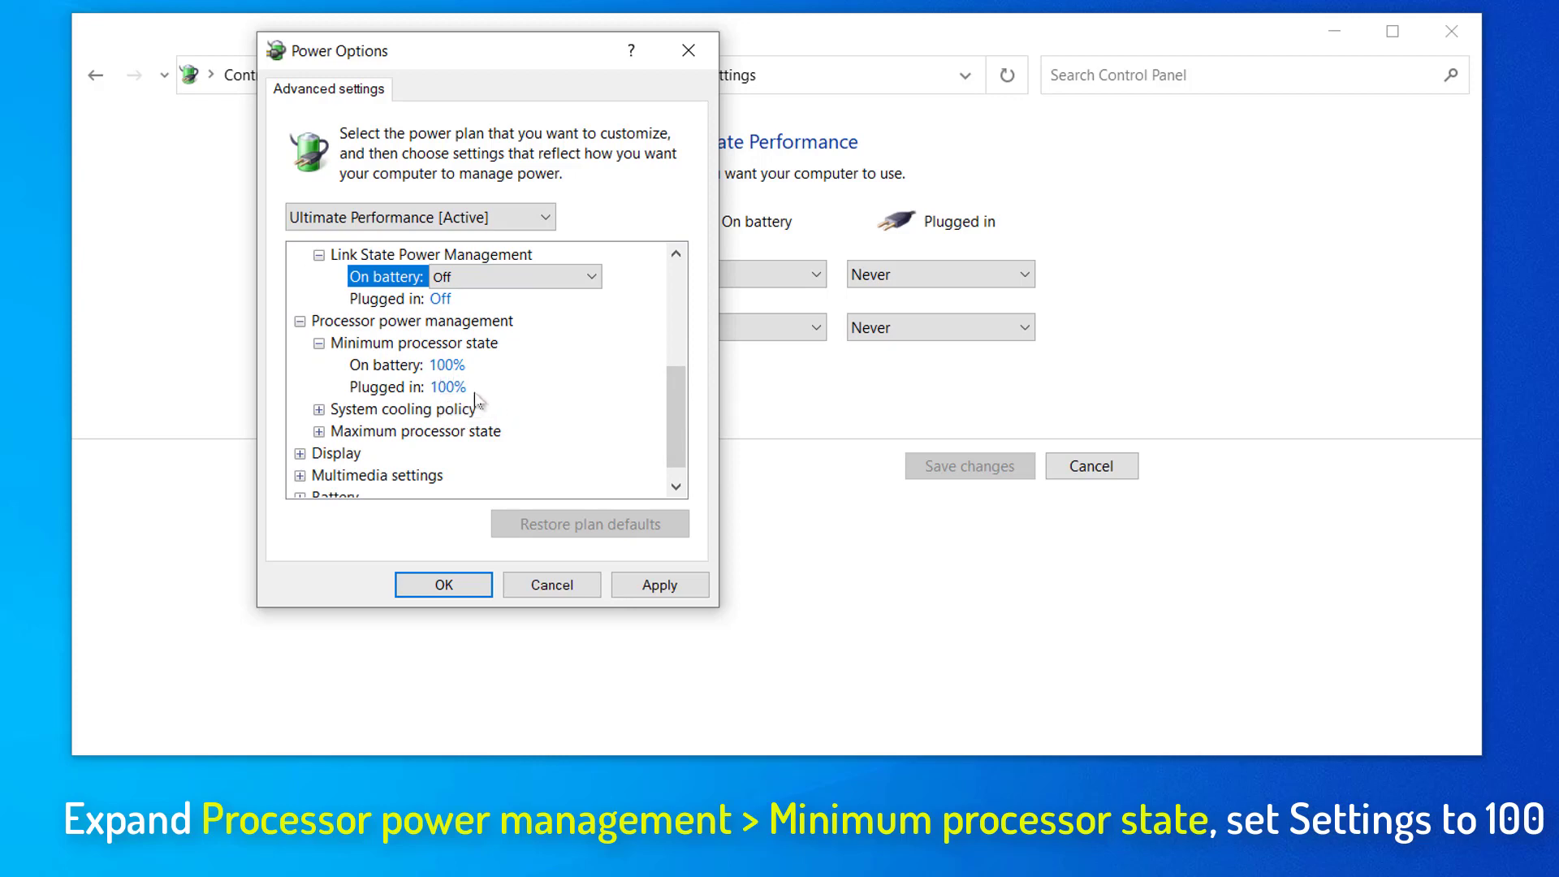
left_click(477, 406)
left_click(477, 407)
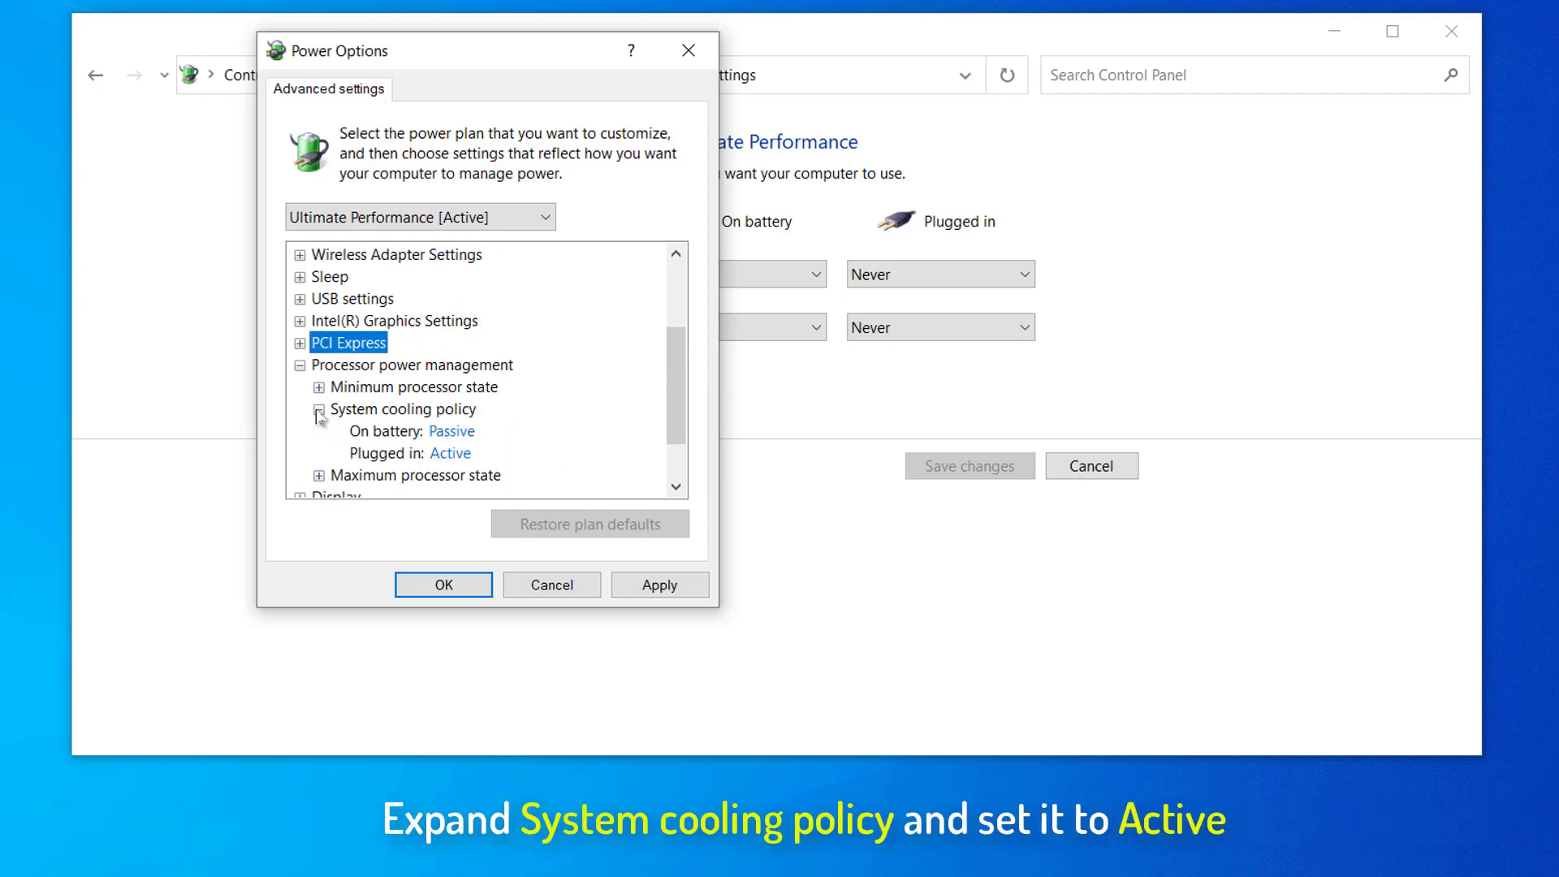
left_click(477, 432)
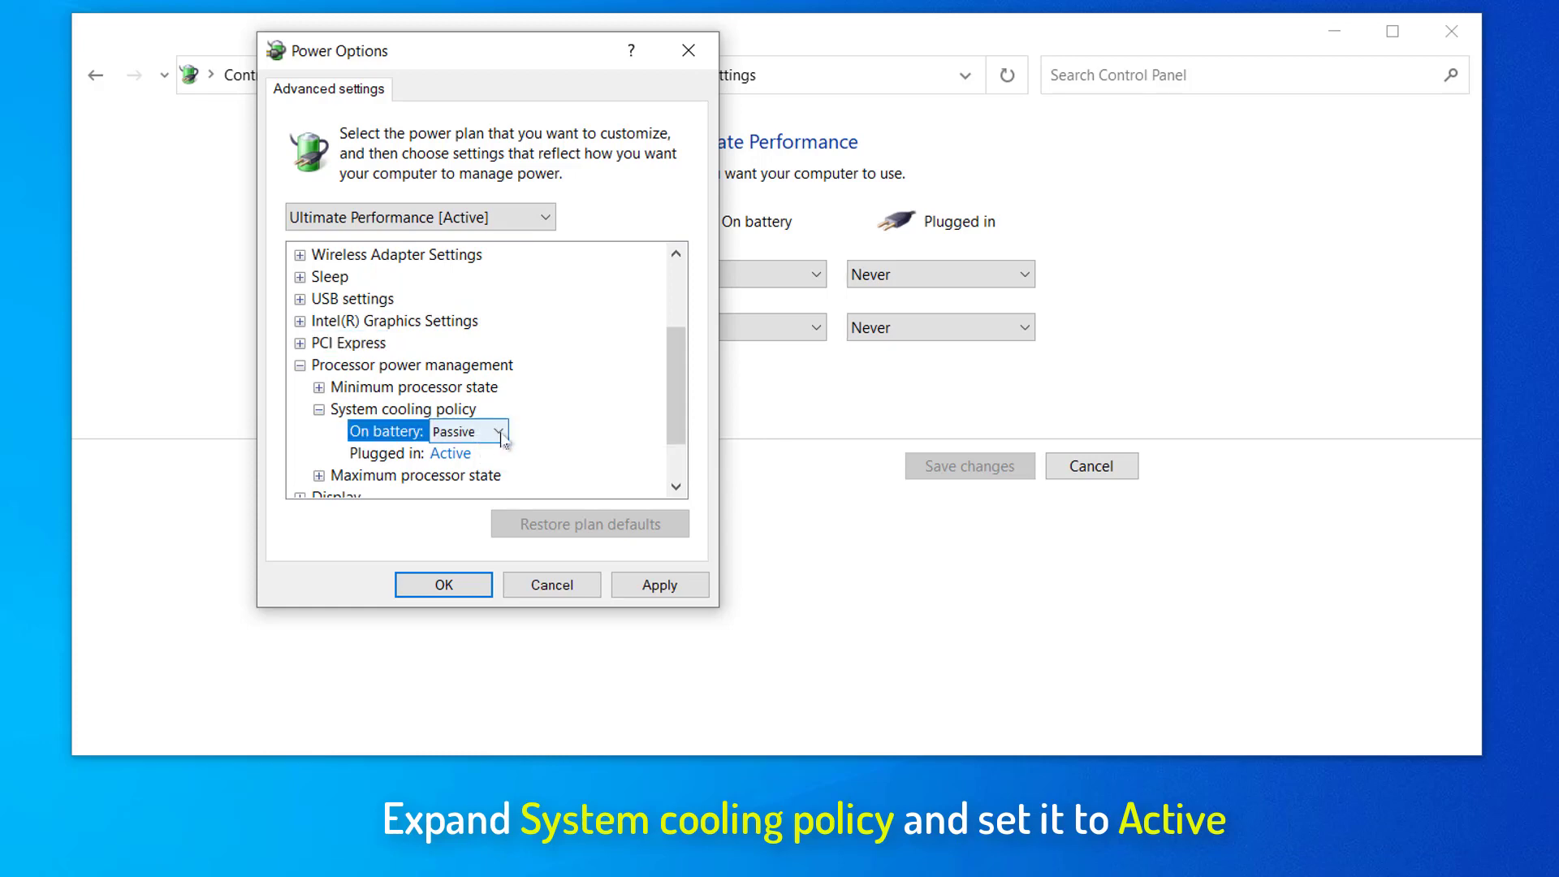
left_click(498, 431)
left_click(469, 466)
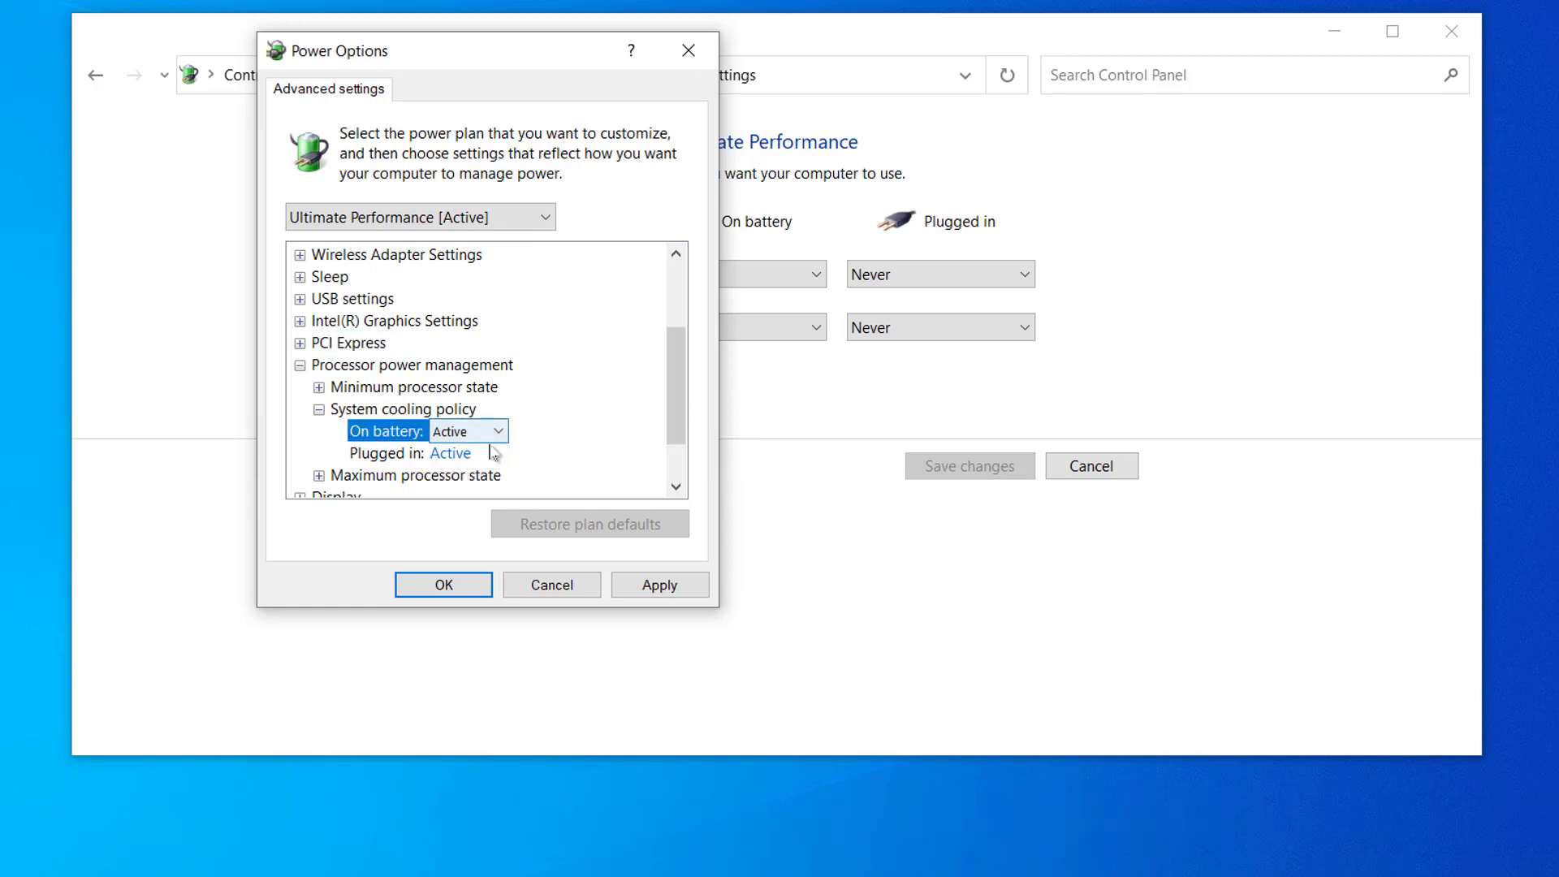
left_click(318, 409)
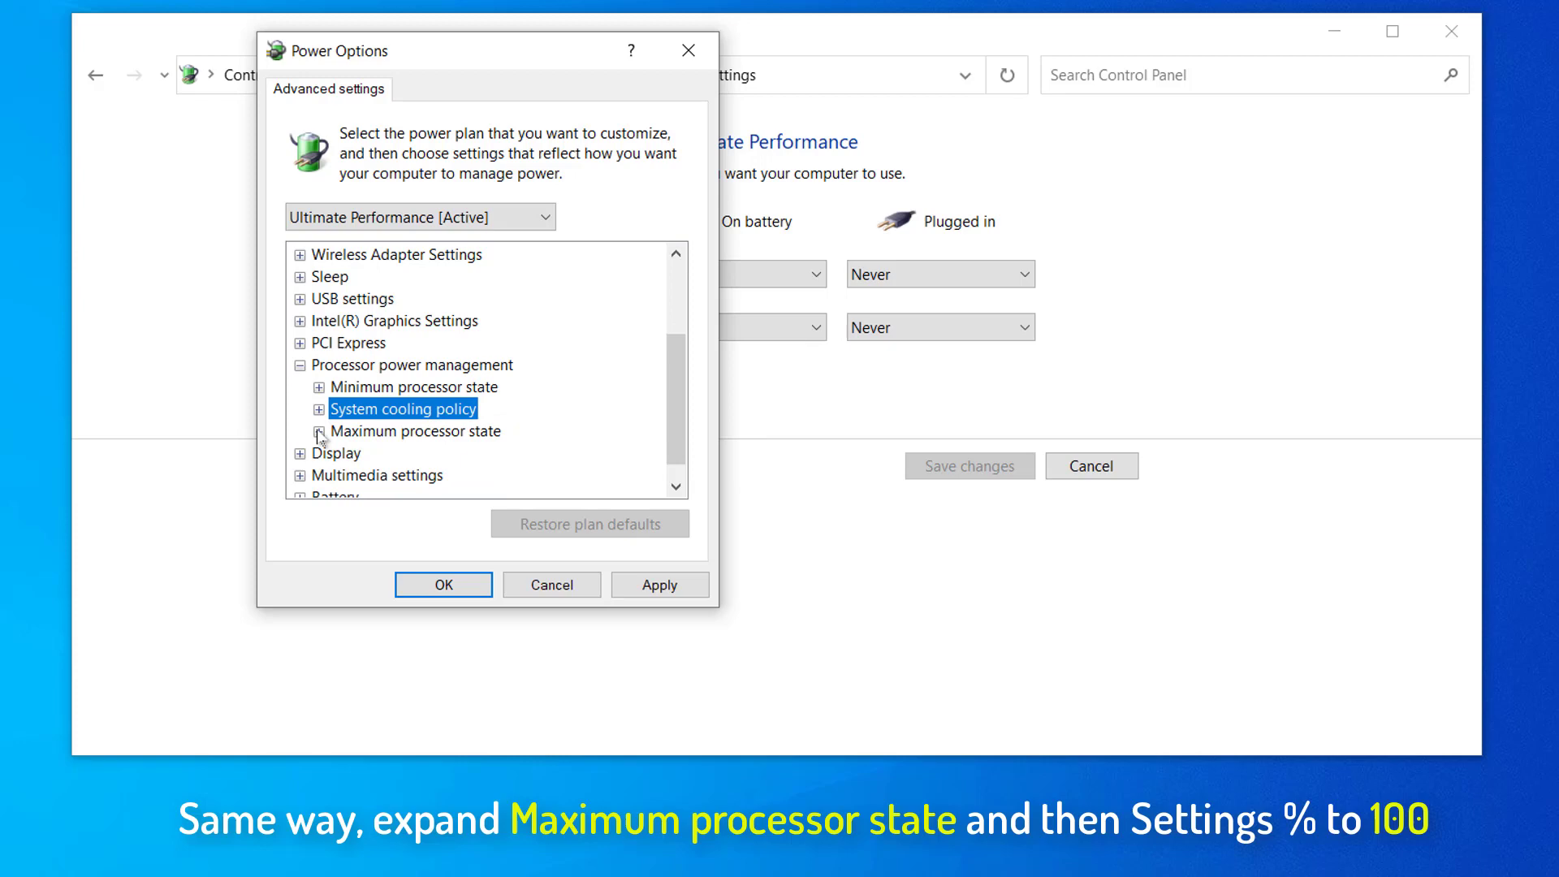
left_click(319, 432)
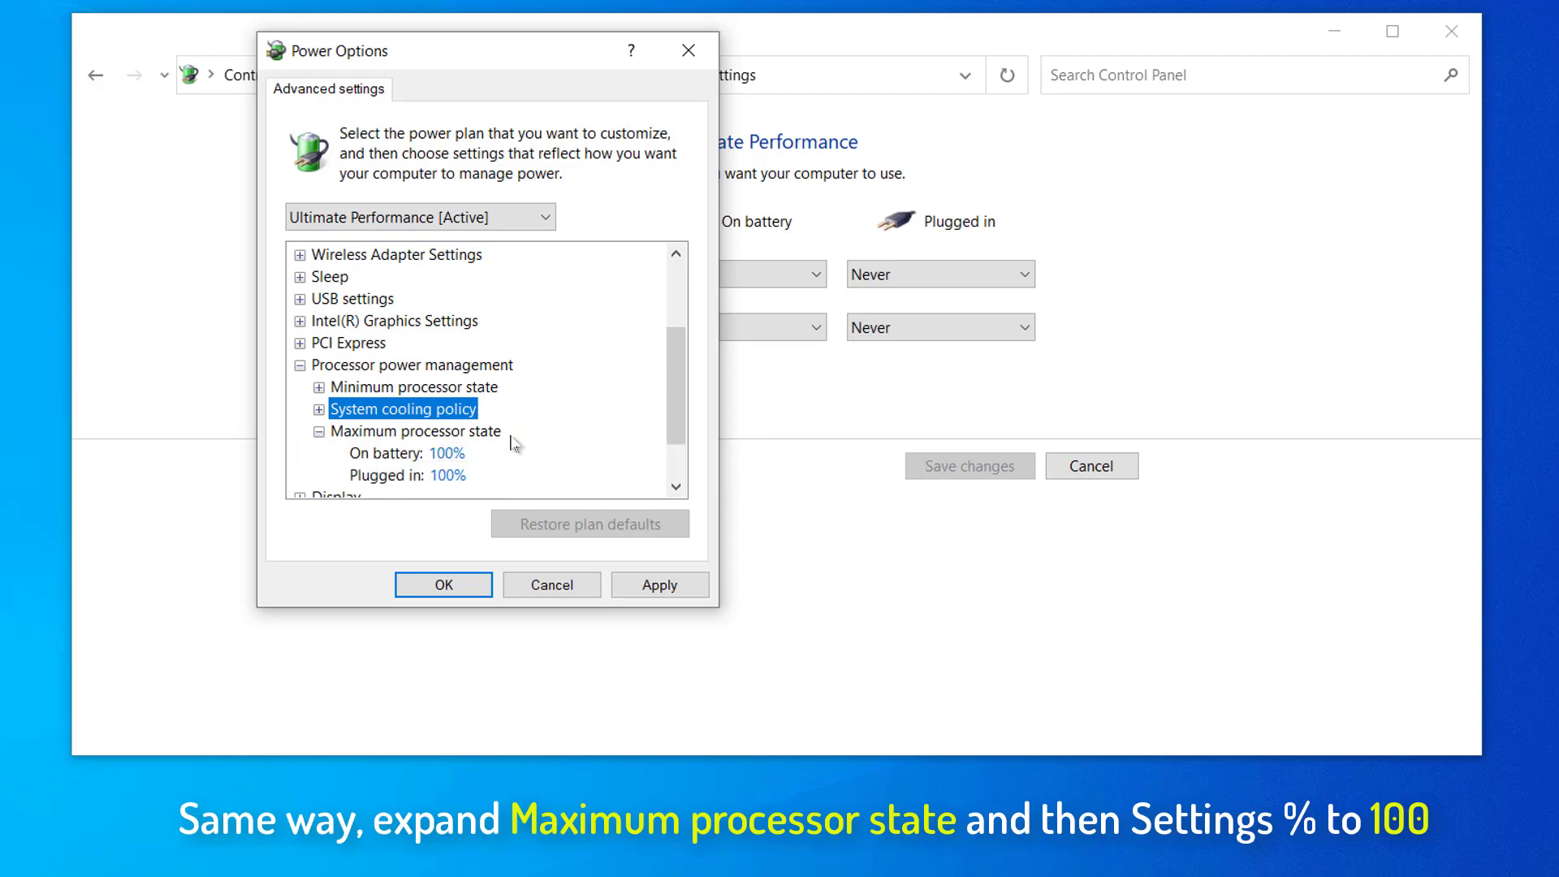
Set Turn off display after to 0 minutes, then apply and close the advanced settings.
left_click(300, 364)
left_click(299, 431)
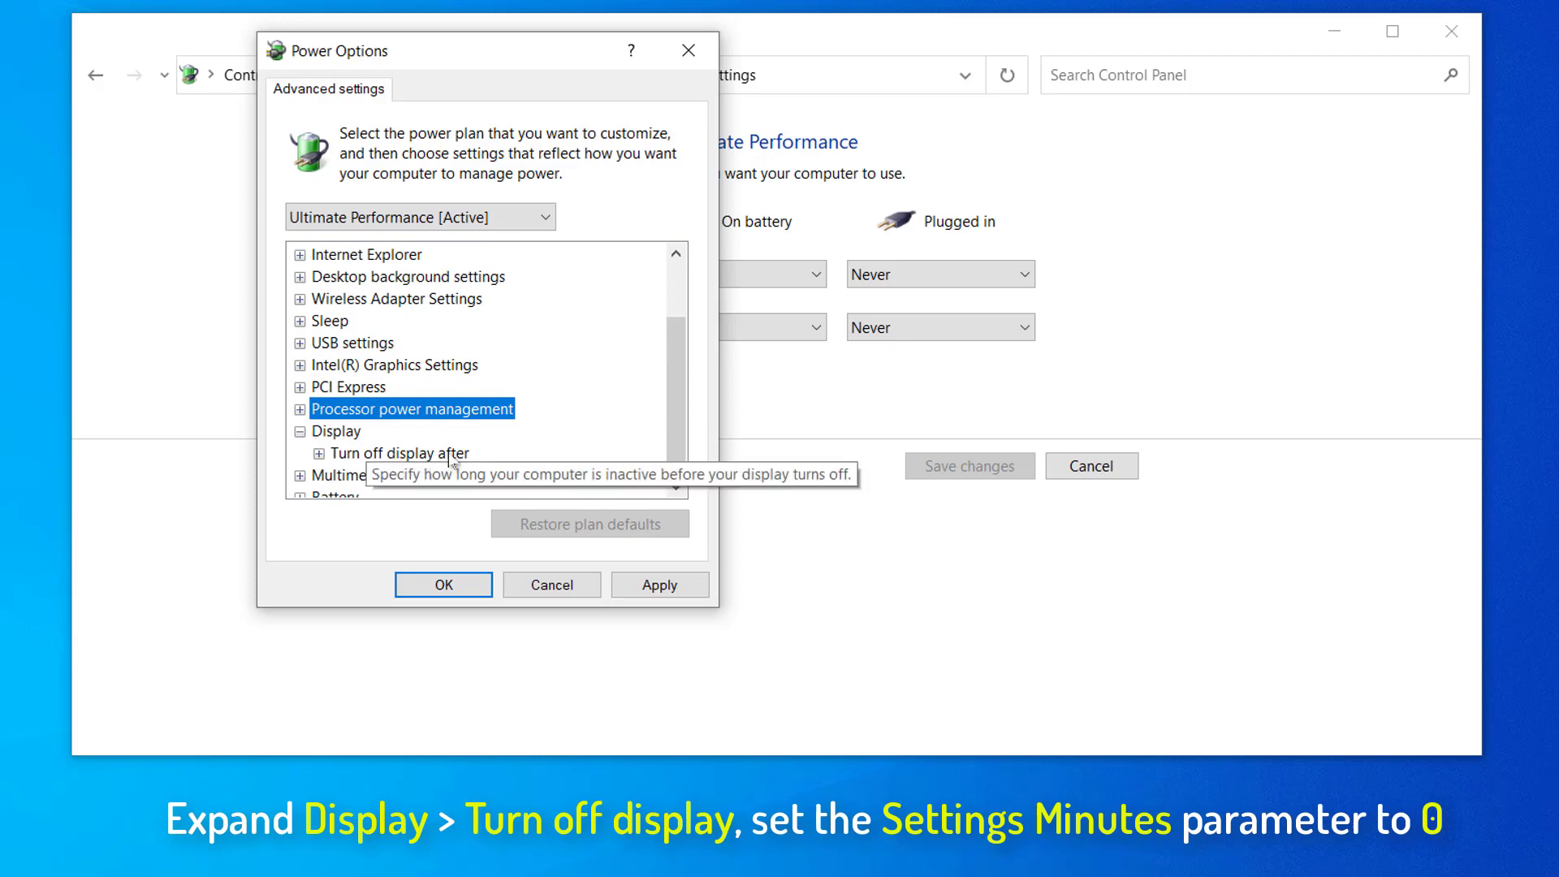
left_click(319, 453)
left_click_drag(675, 421, 675, 439)
left_click(473, 432)
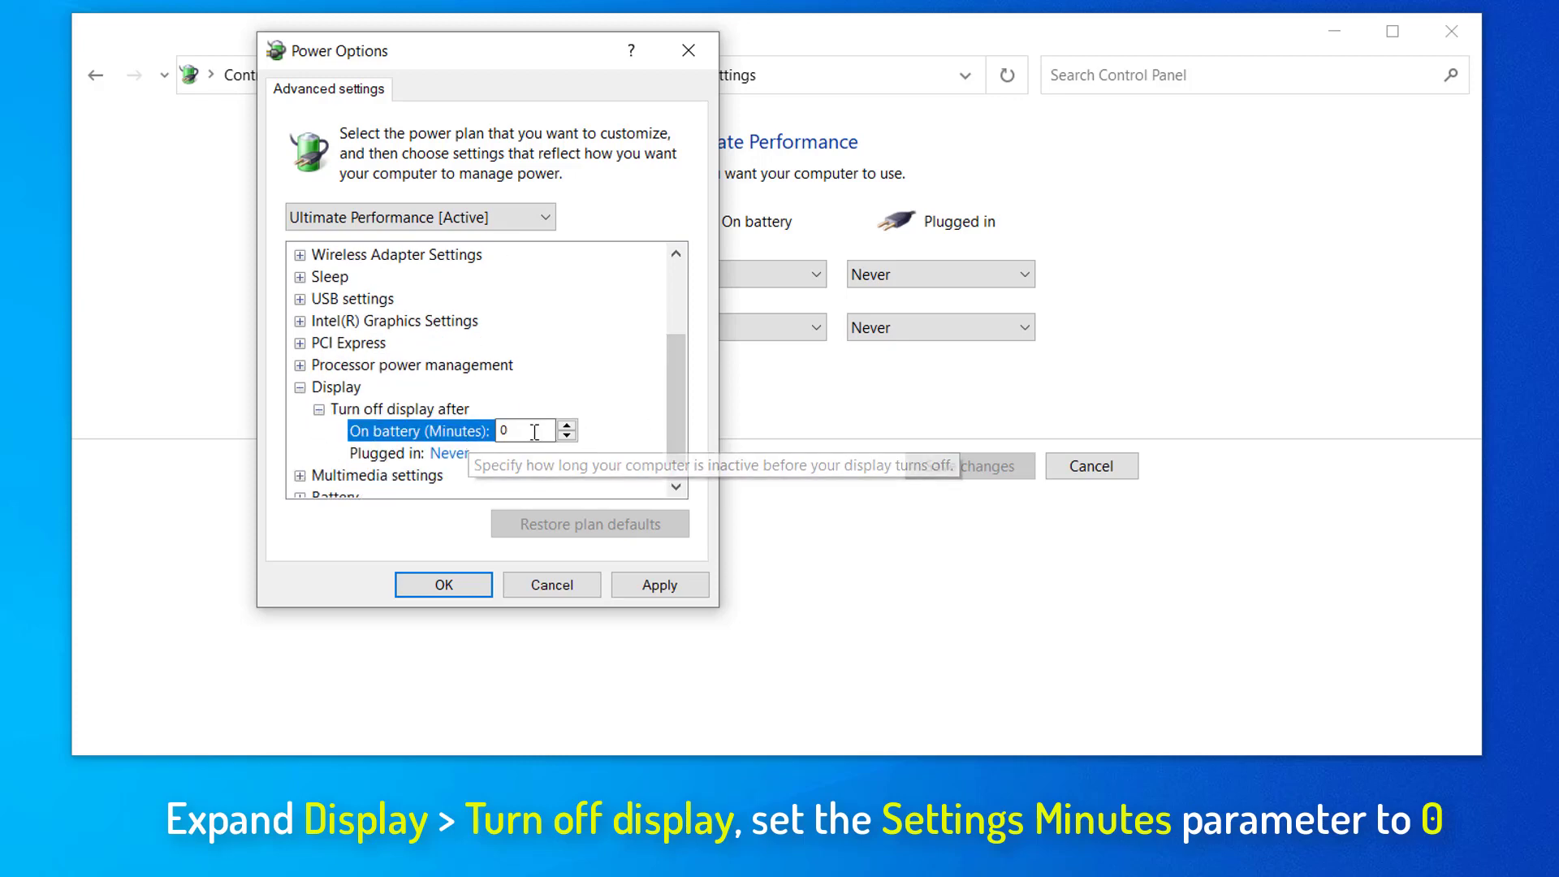
type("0")
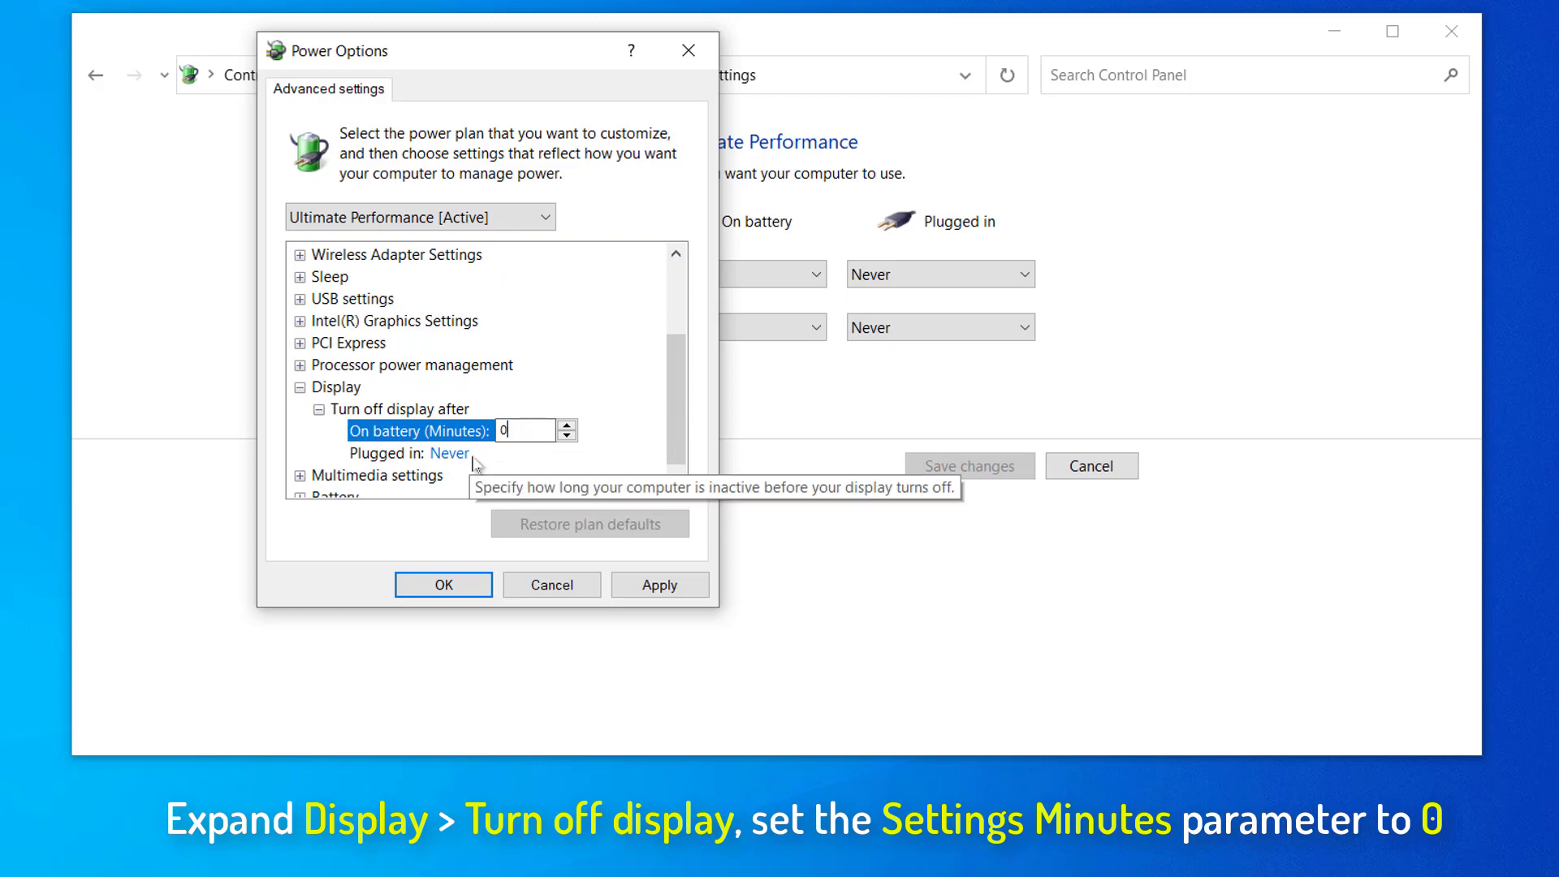
left_click(449, 453)
left_click(320, 410)
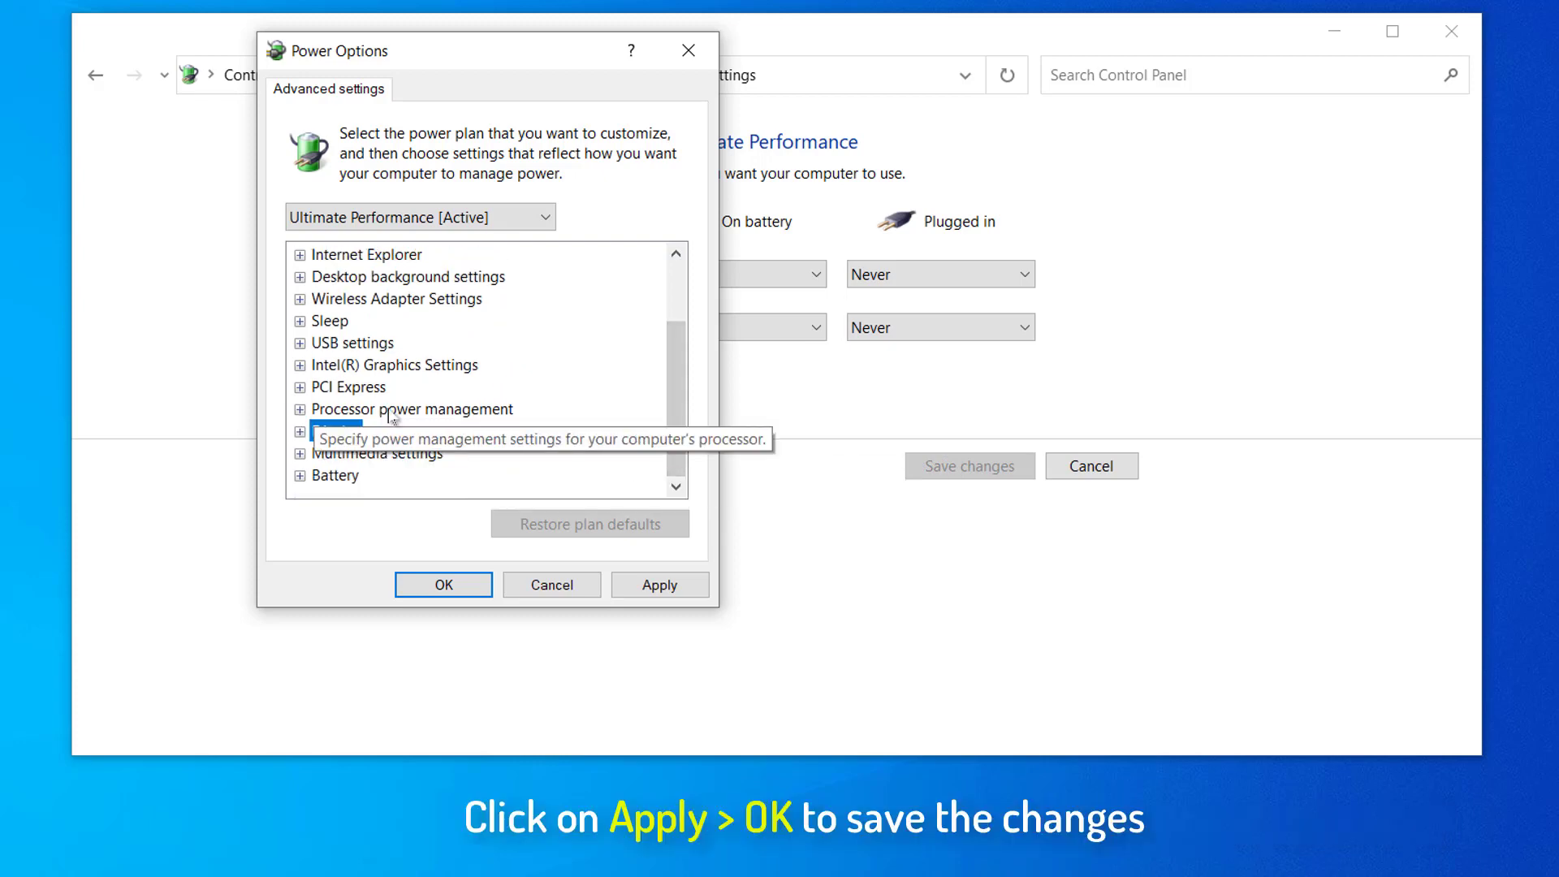
left_click(655, 590)
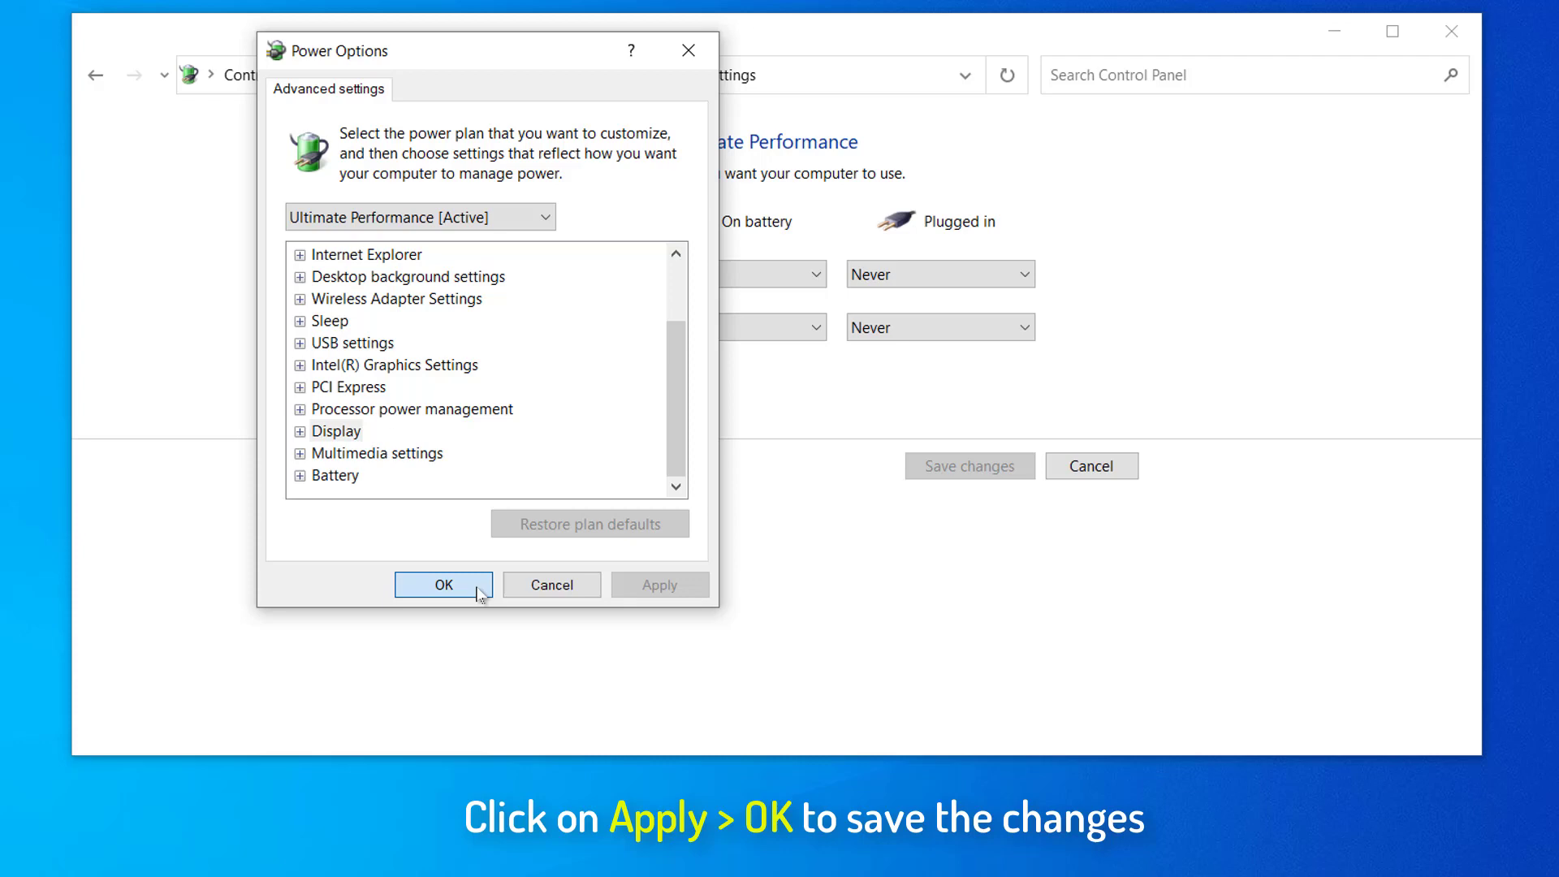
left_click(445, 584)
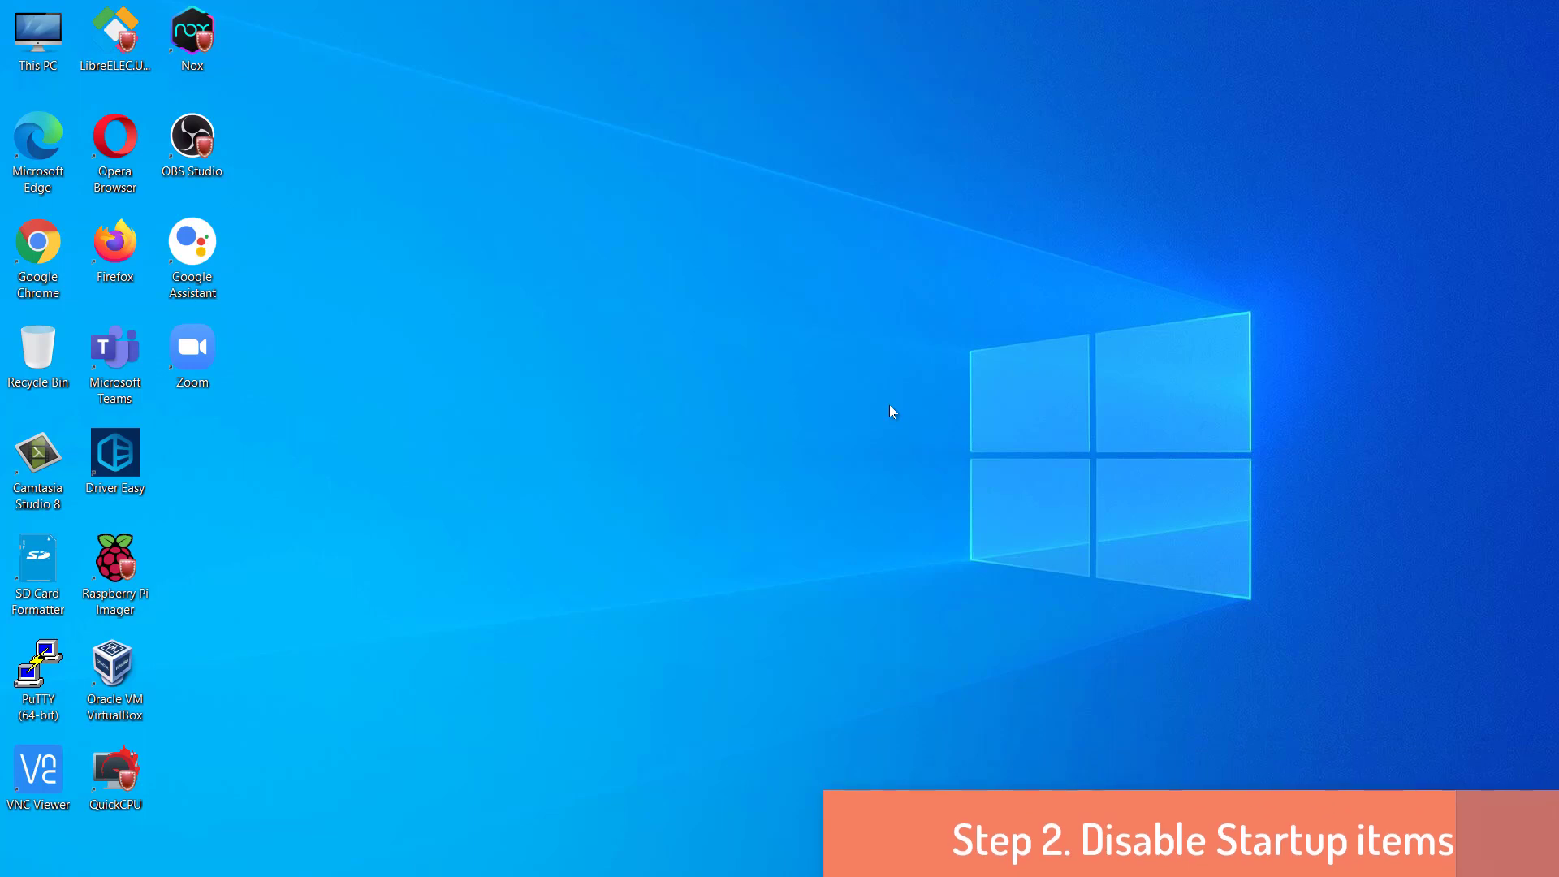
Launch Task Manager from the taskbar menu and show its Startup tab.
mouse_move(857, 864)
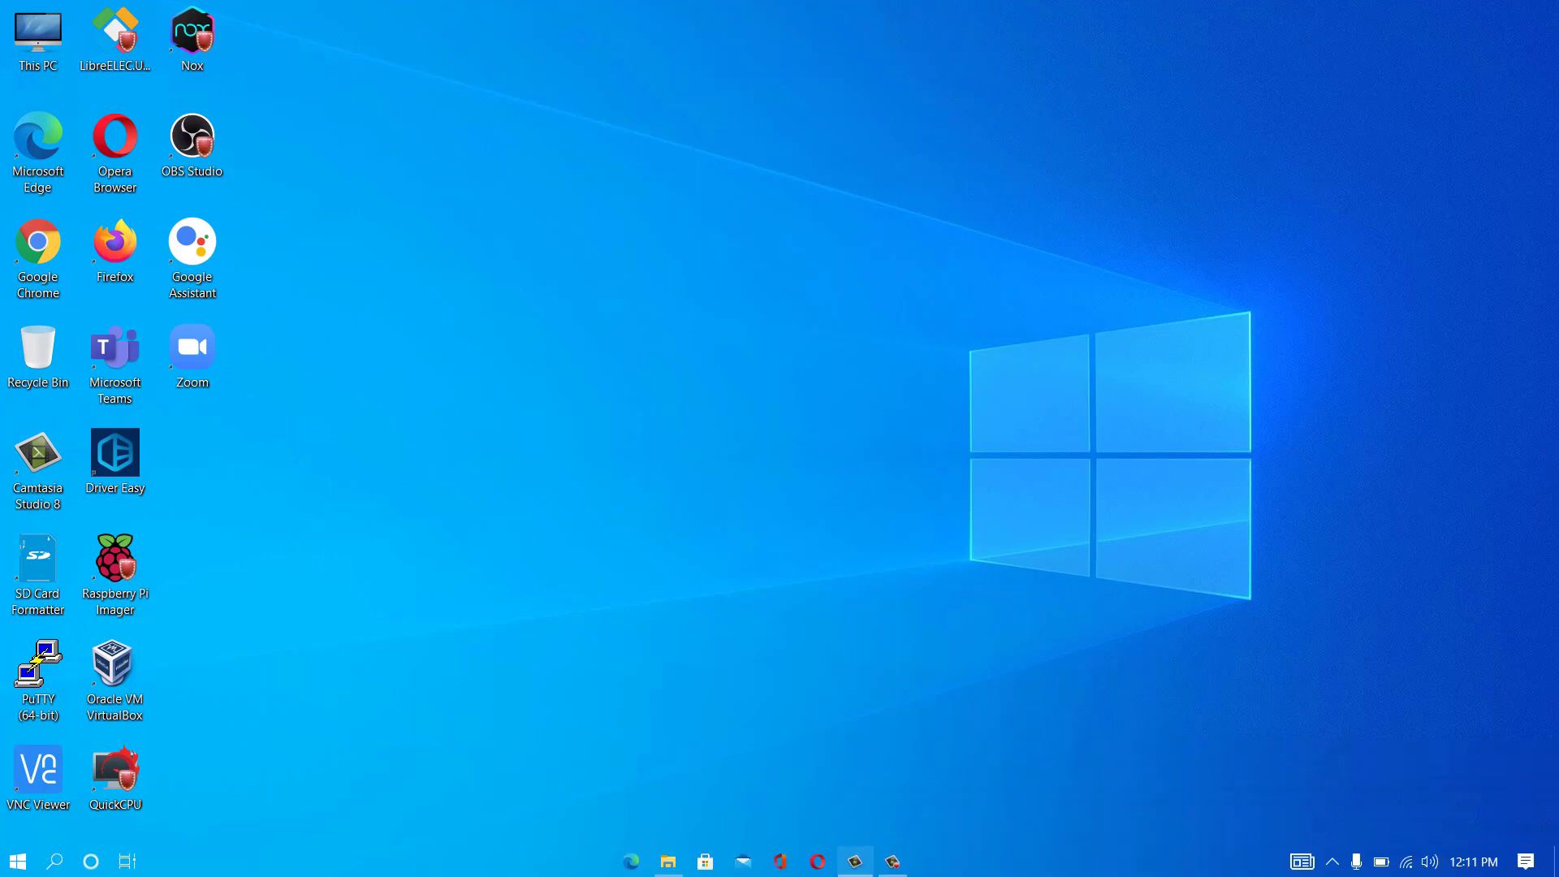
right_click(966, 863)
left_click(1036, 781)
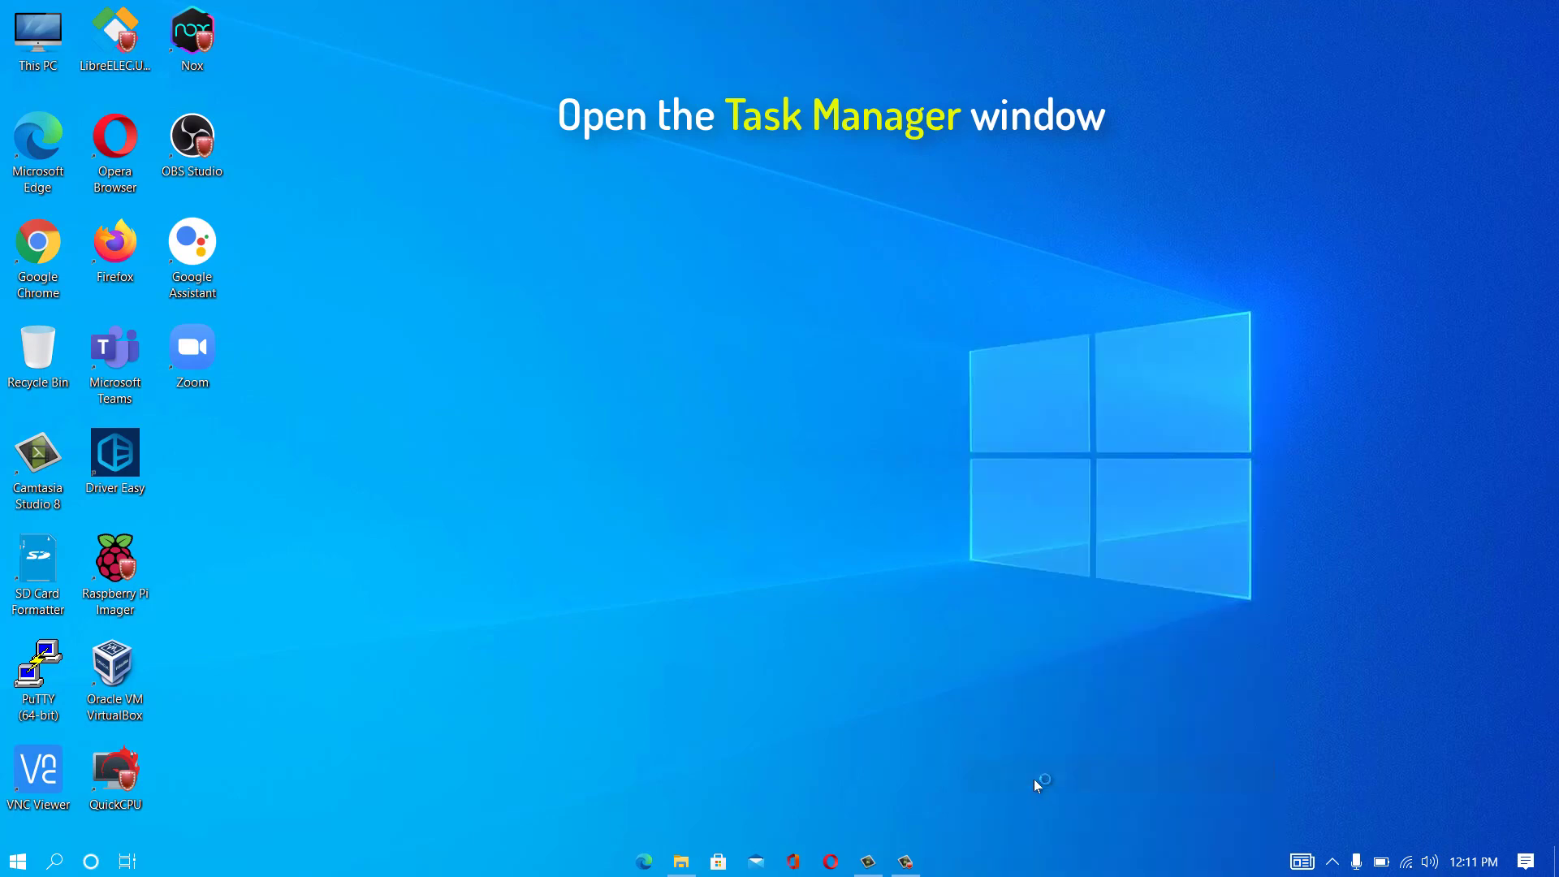
left_click(535, 206)
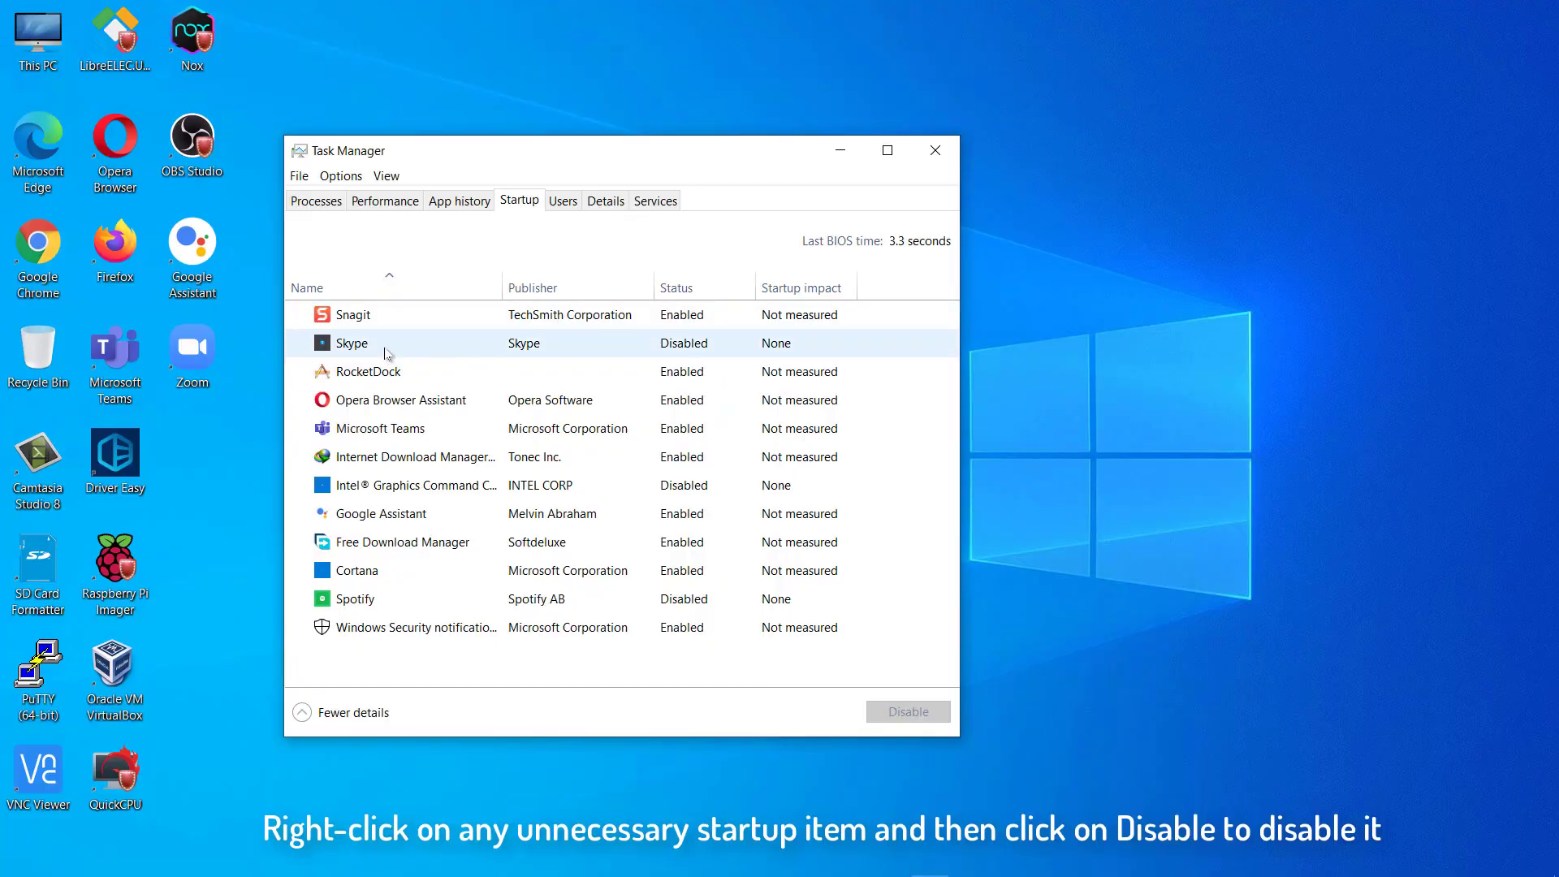
Disable RocketDock and Opera Browser Assistant from launching at startup.
left_click(387, 351)
right_click(387, 351)
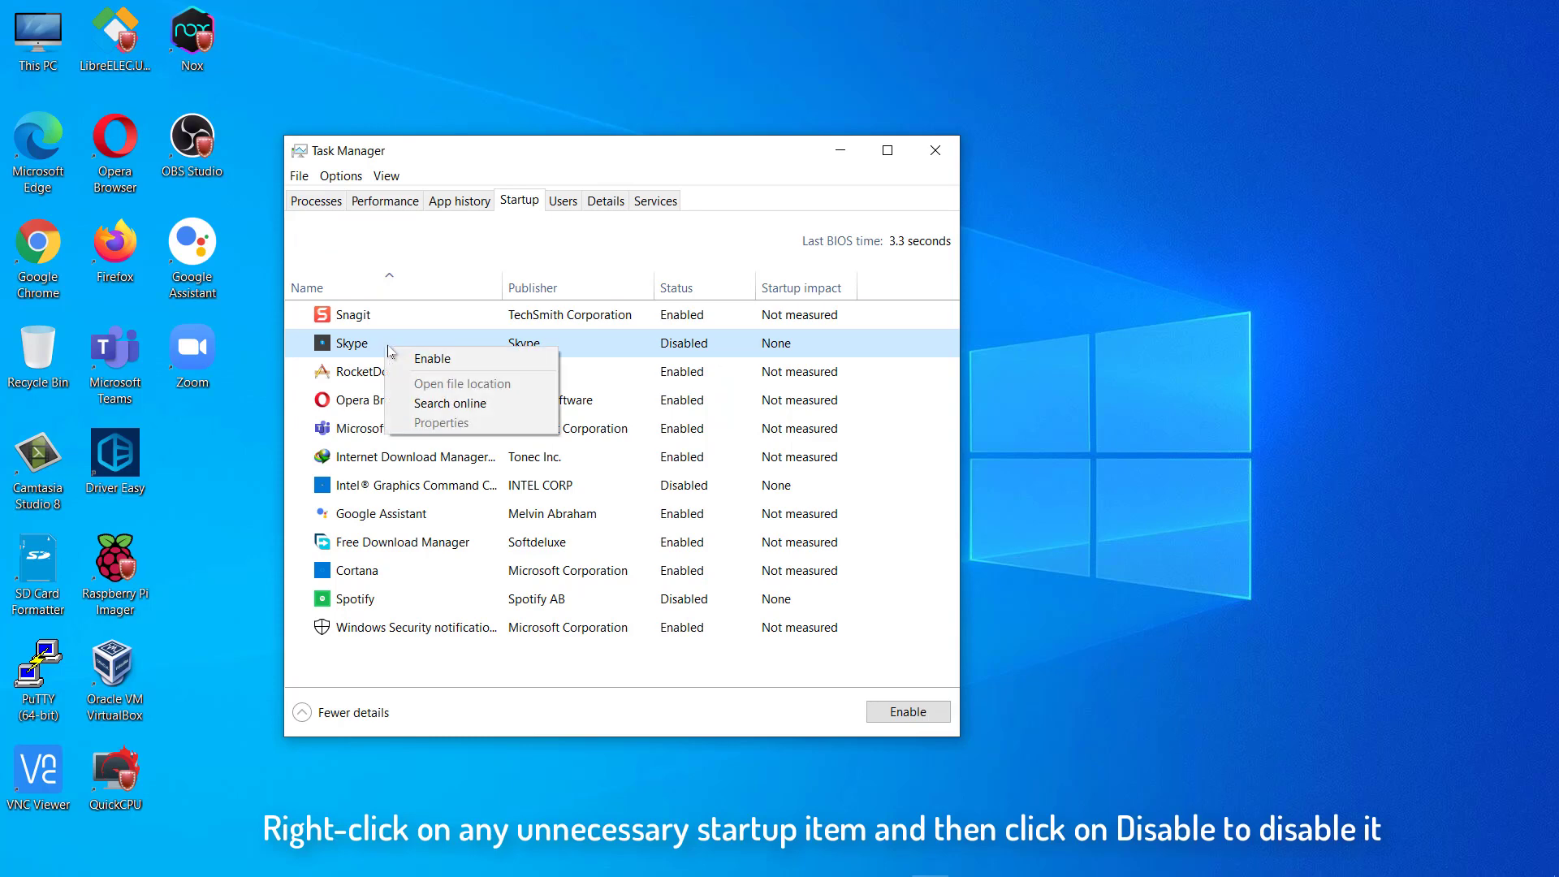
left_click(365, 372)
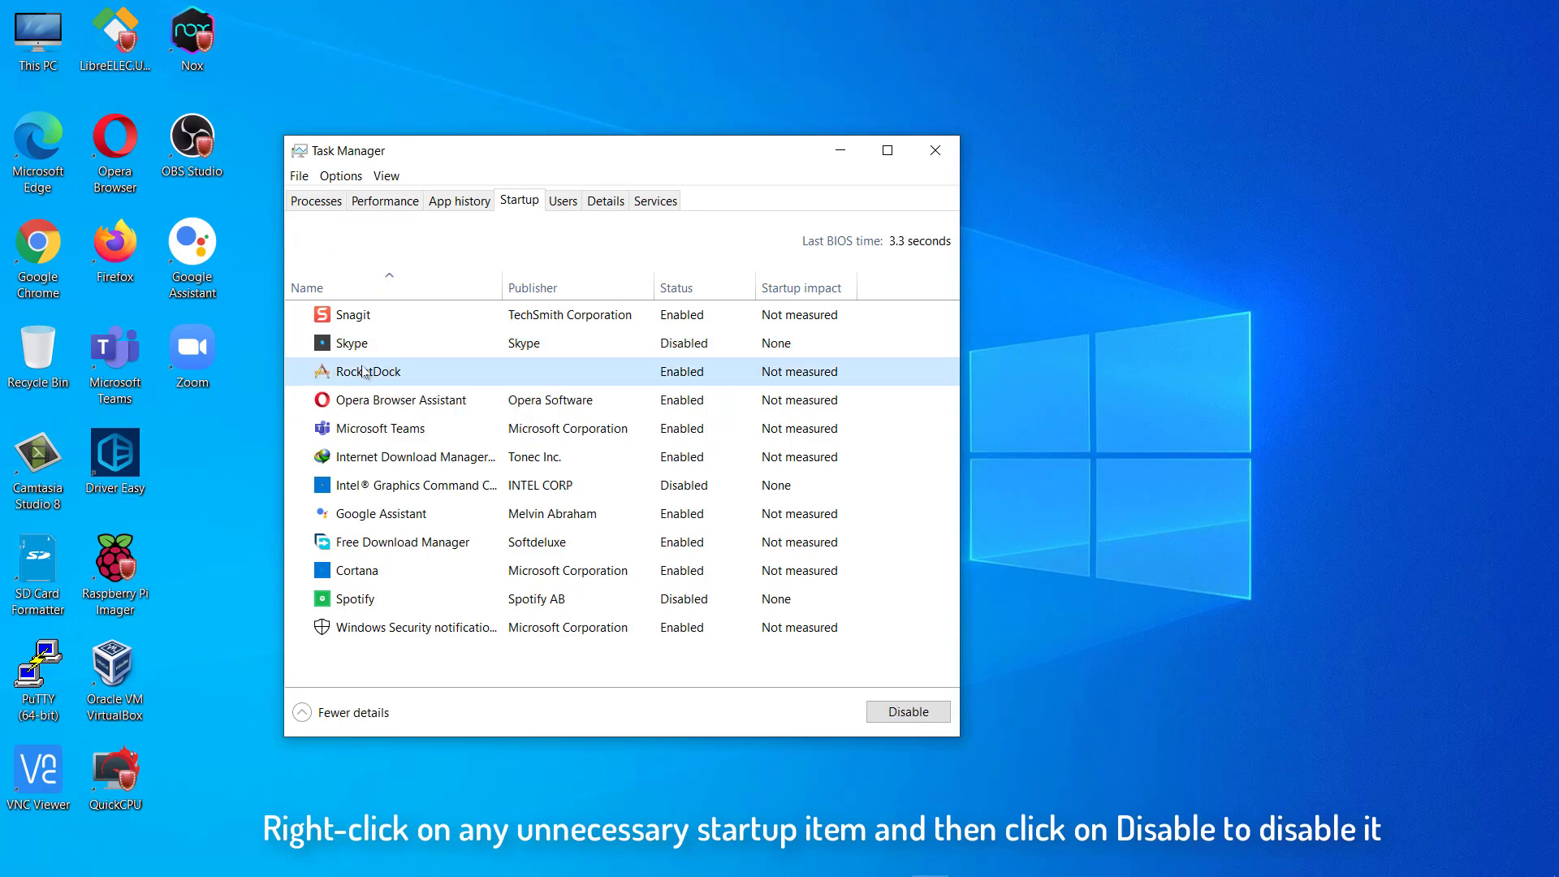
right_click(428, 377)
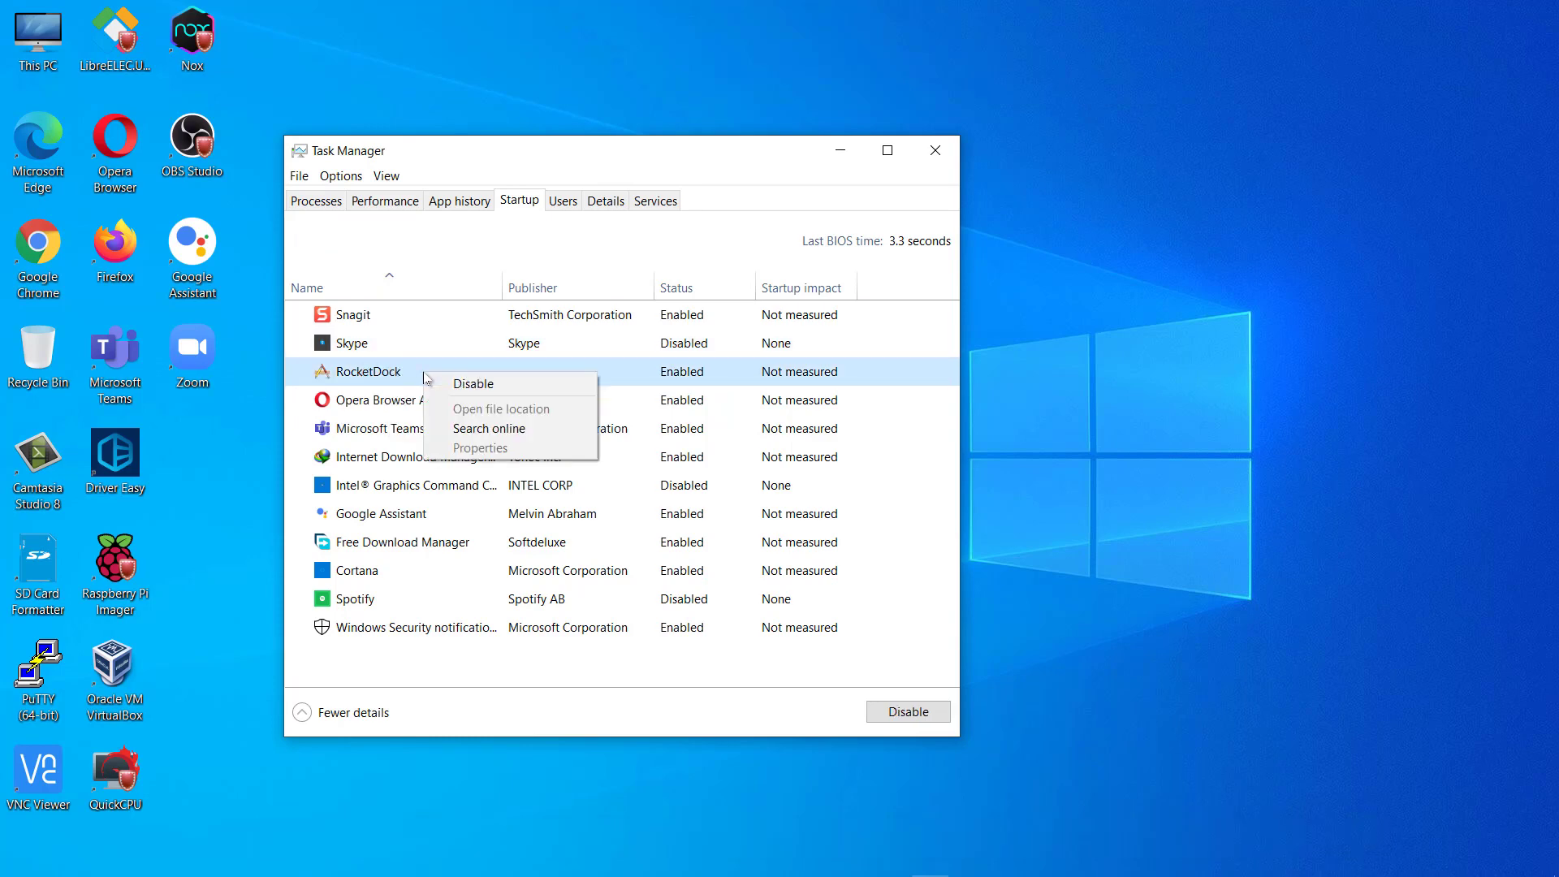
left_click(487, 385)
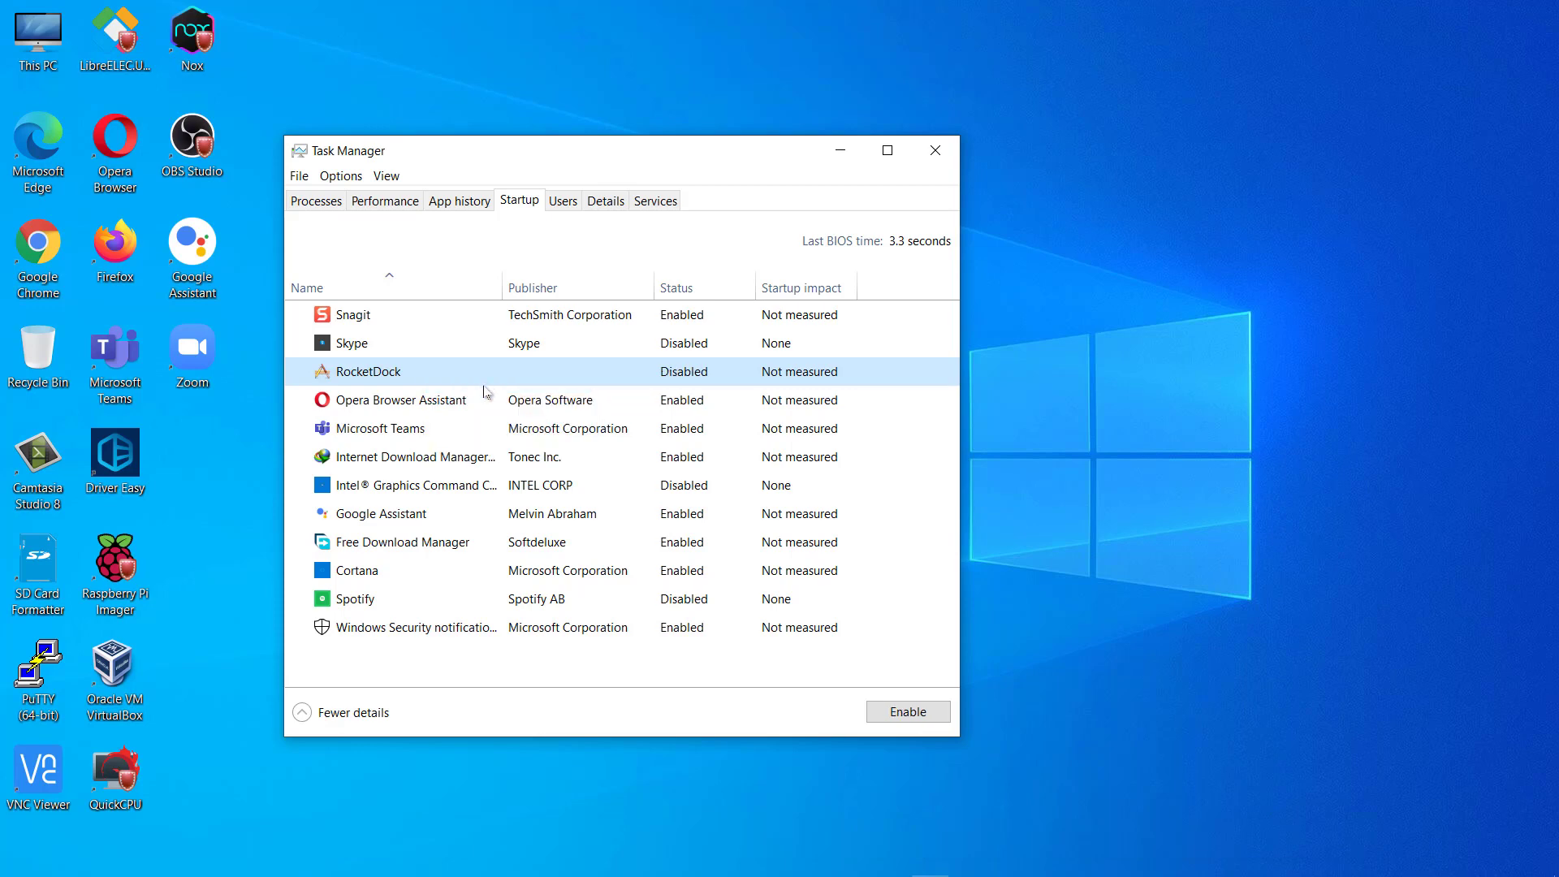
left_click(456, 402)
right_click(455, 404)
left_click(509, 413)
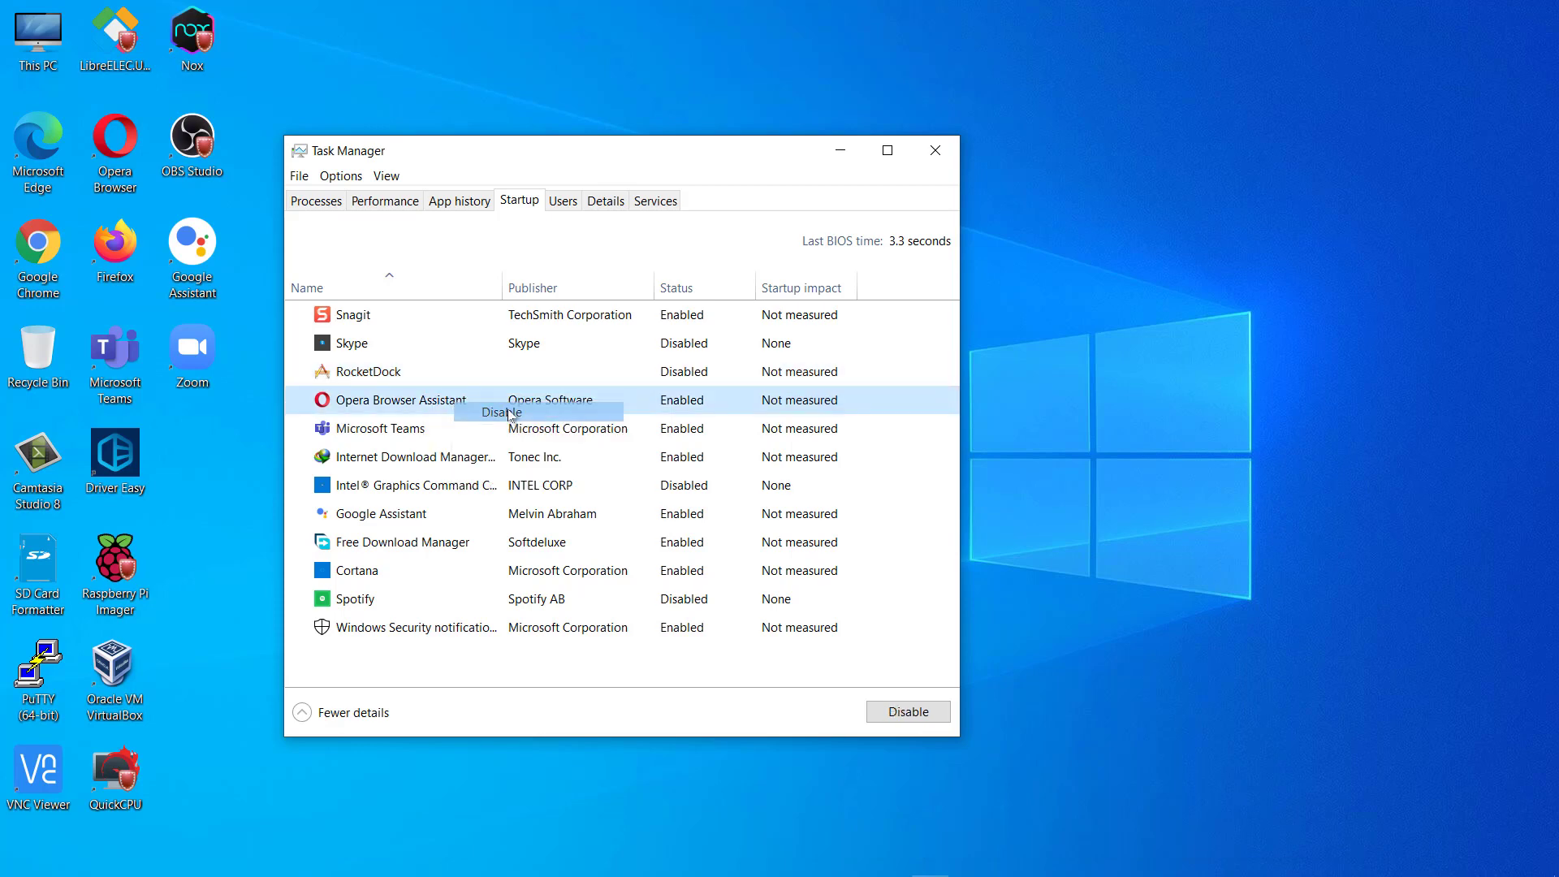
Disable Microsoft Teams and Internet Download Manager at startup, then close Task Manager.
left_click(435, 428)
right_click(434, 426)
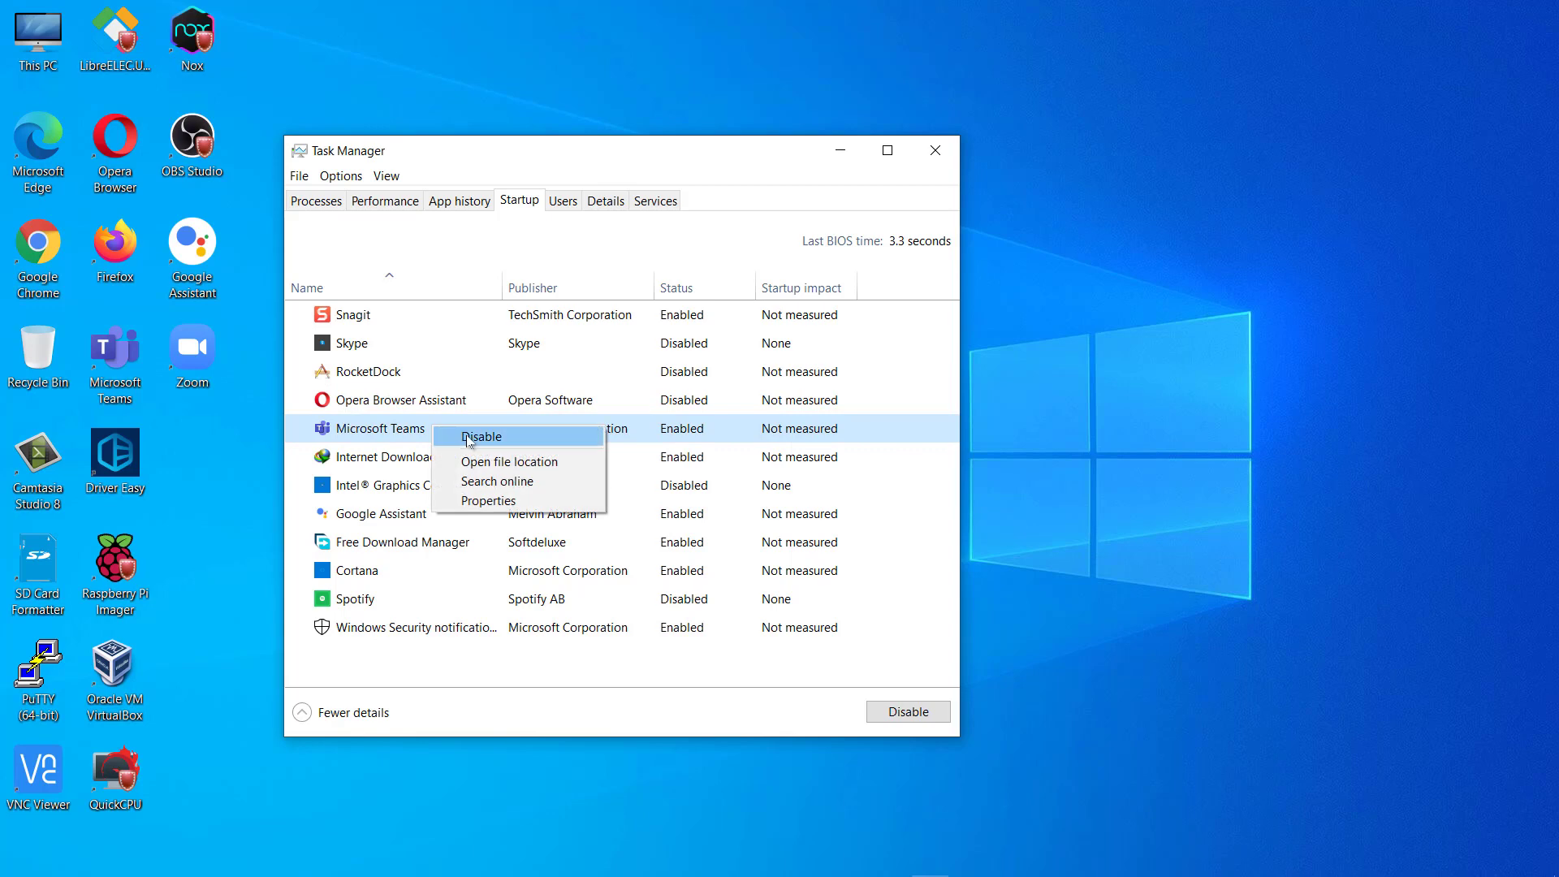
left_click(469, 438)
left_click(457, 458)
right_click(457, 457)
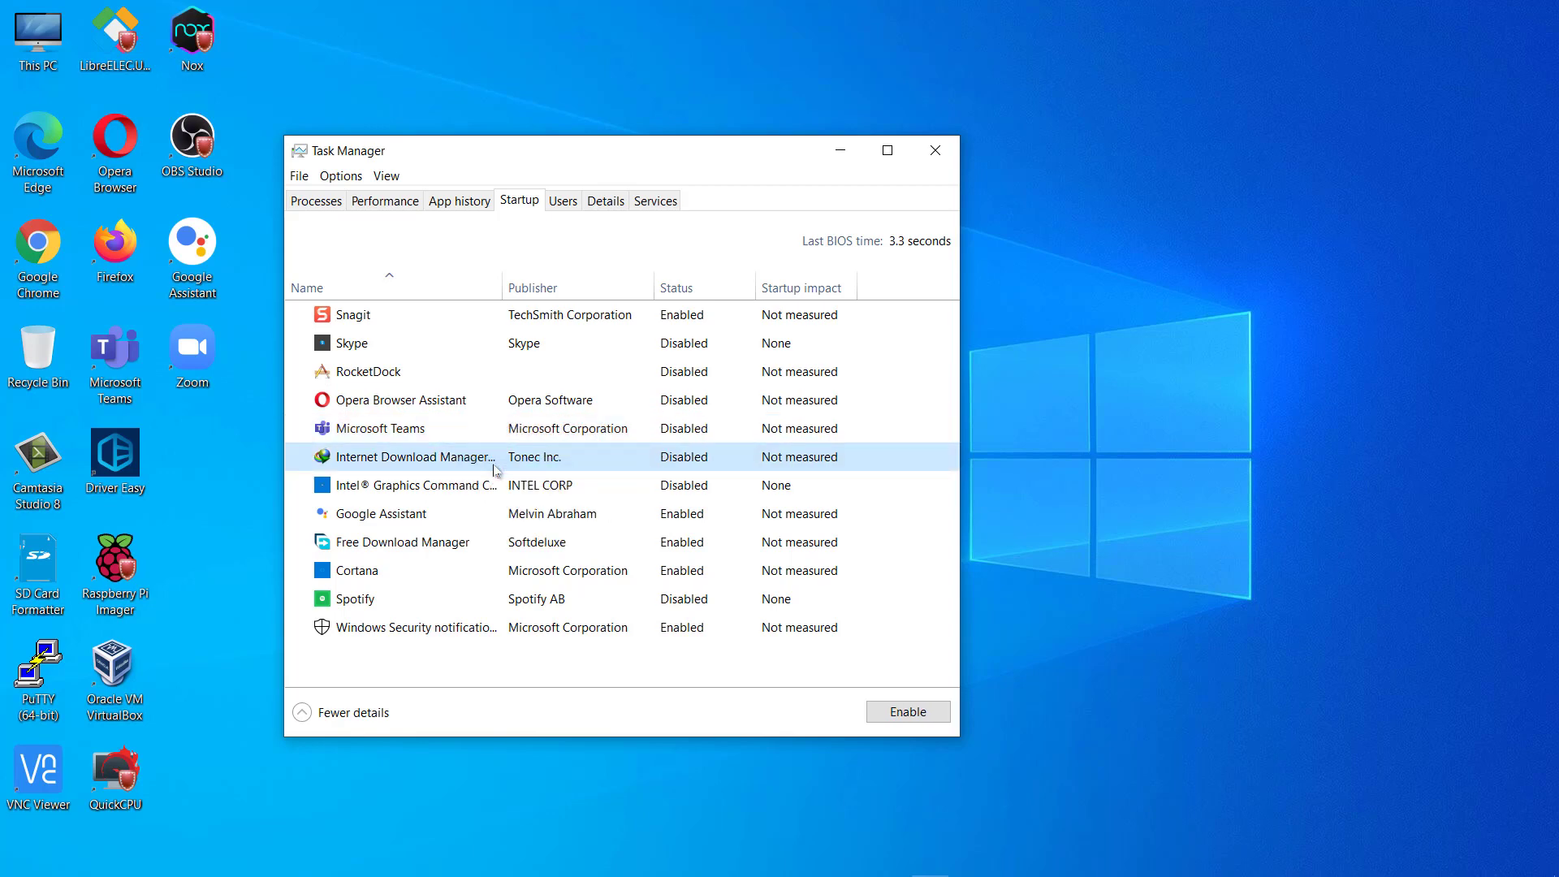
left_click(945, 148)
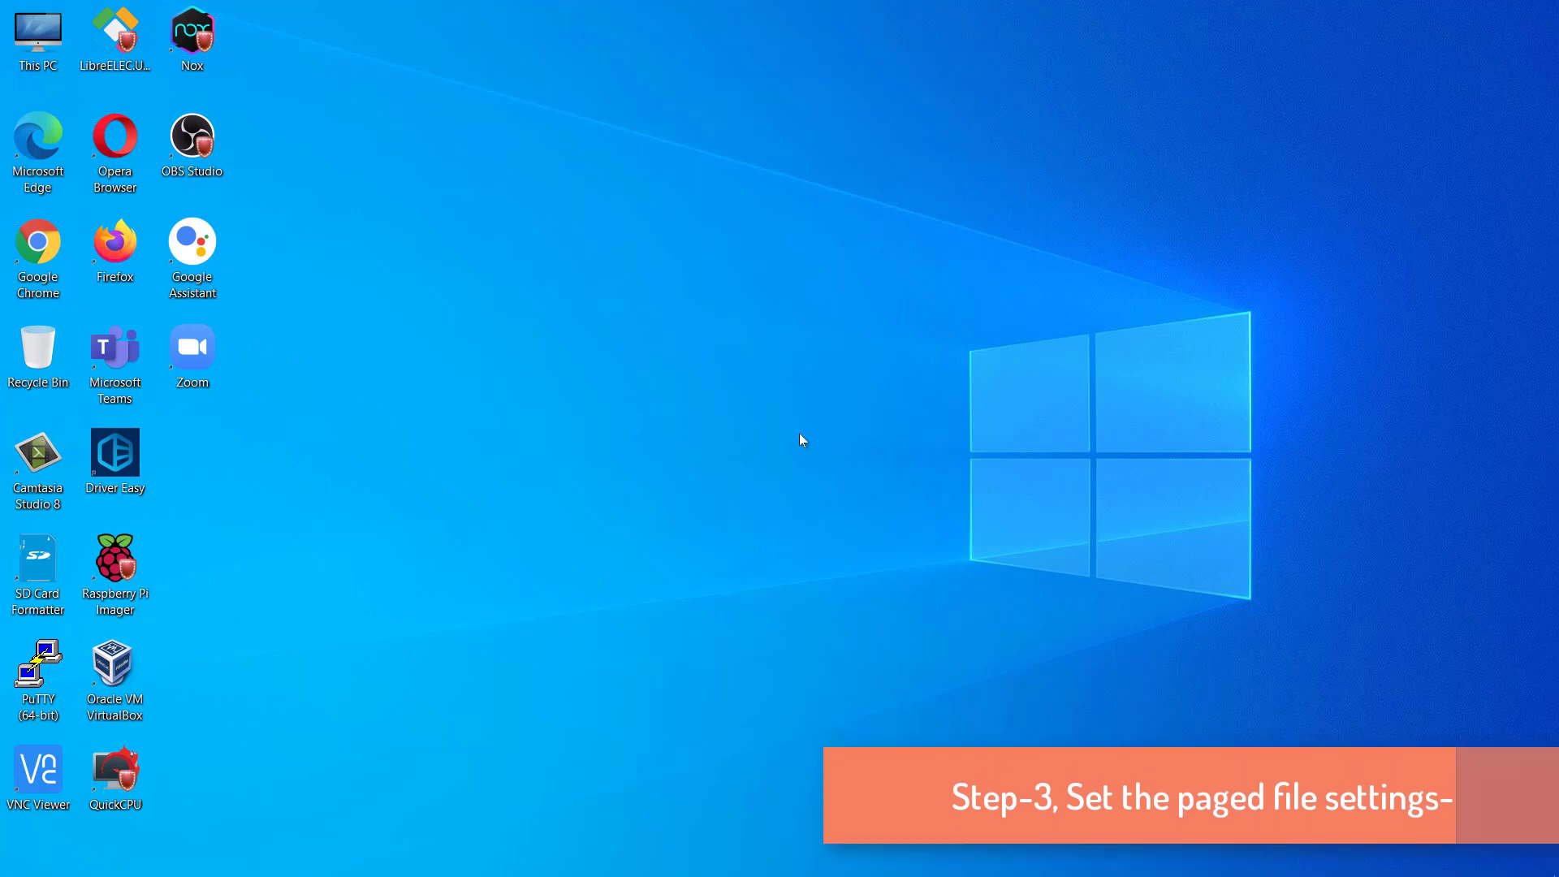
Run sysdm.cpl from the Run dialog to open System Properties on the Computer Name tab.
key("super+r")
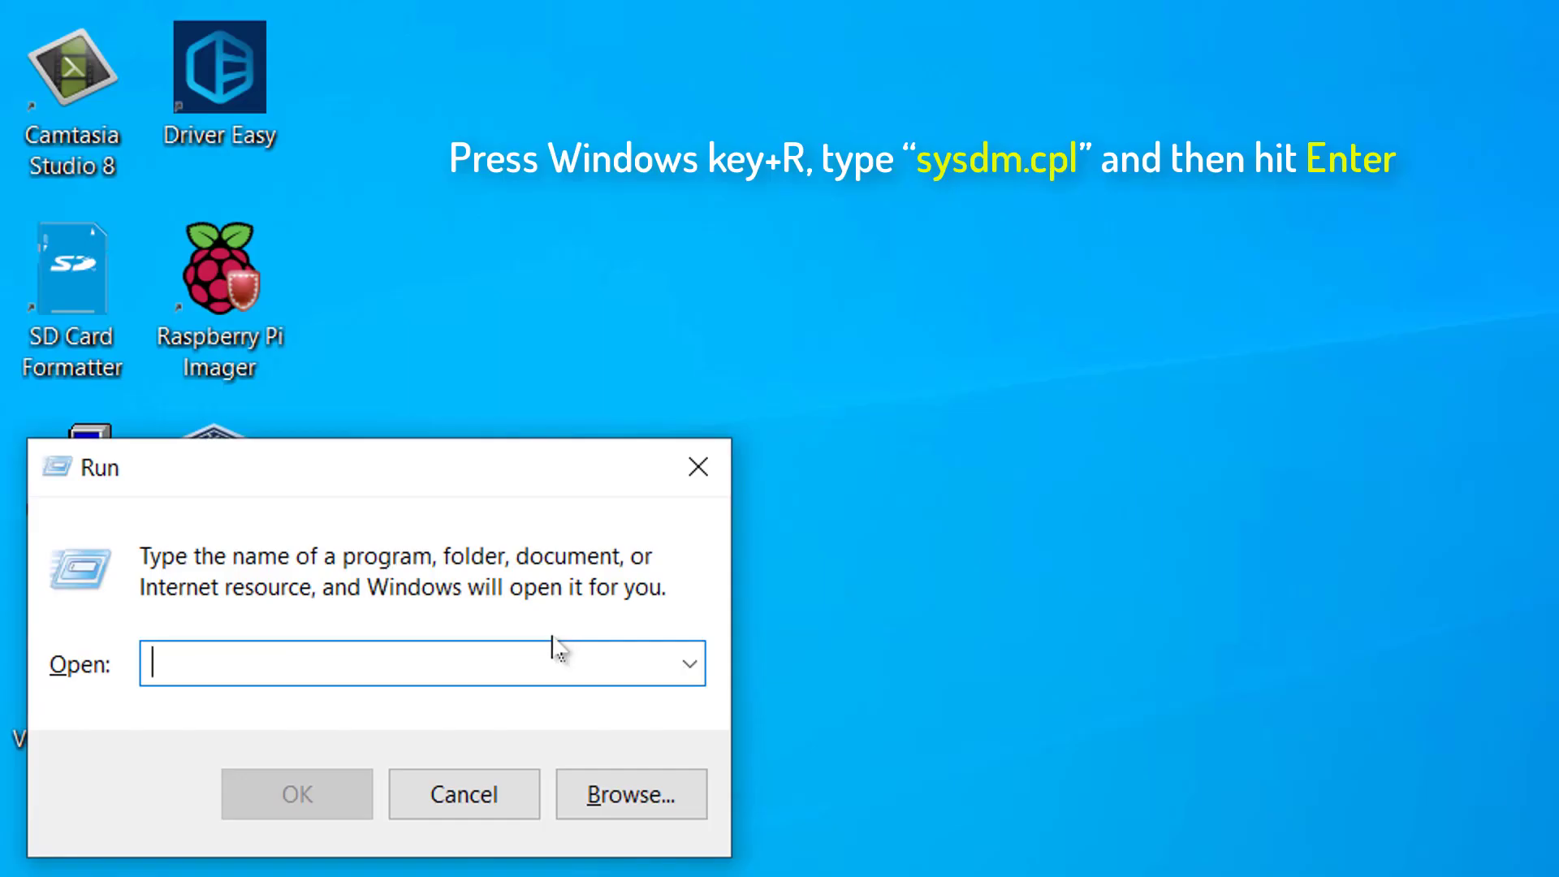
type("sysdm")
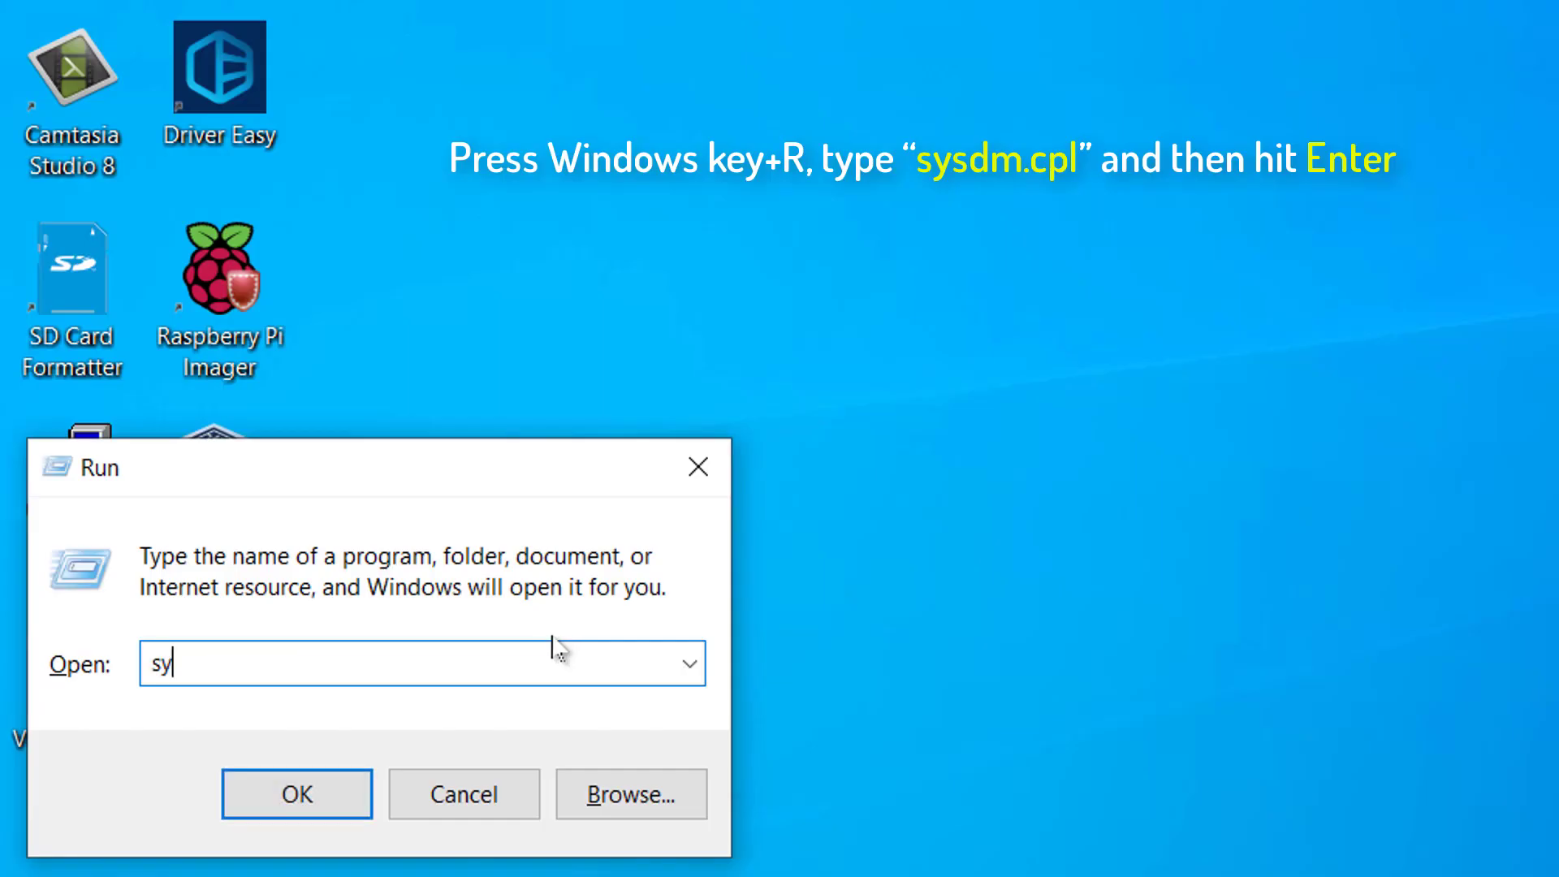
type(".cpl")
key("Return")
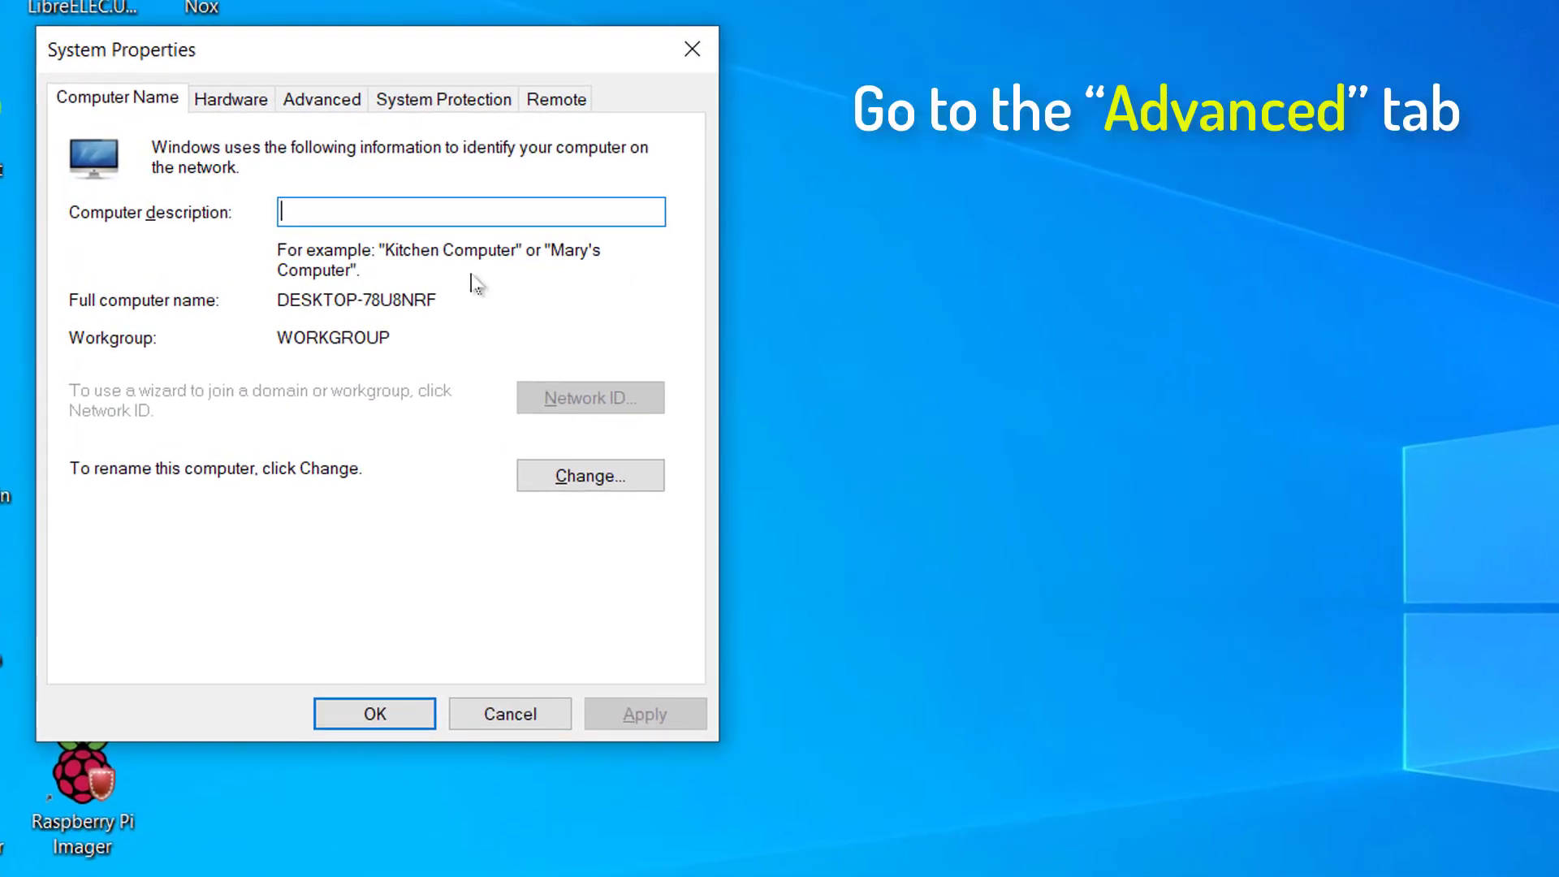
Open Performance Options from advanced system settings and choose Custom visual effects.
left_click(329, 96)
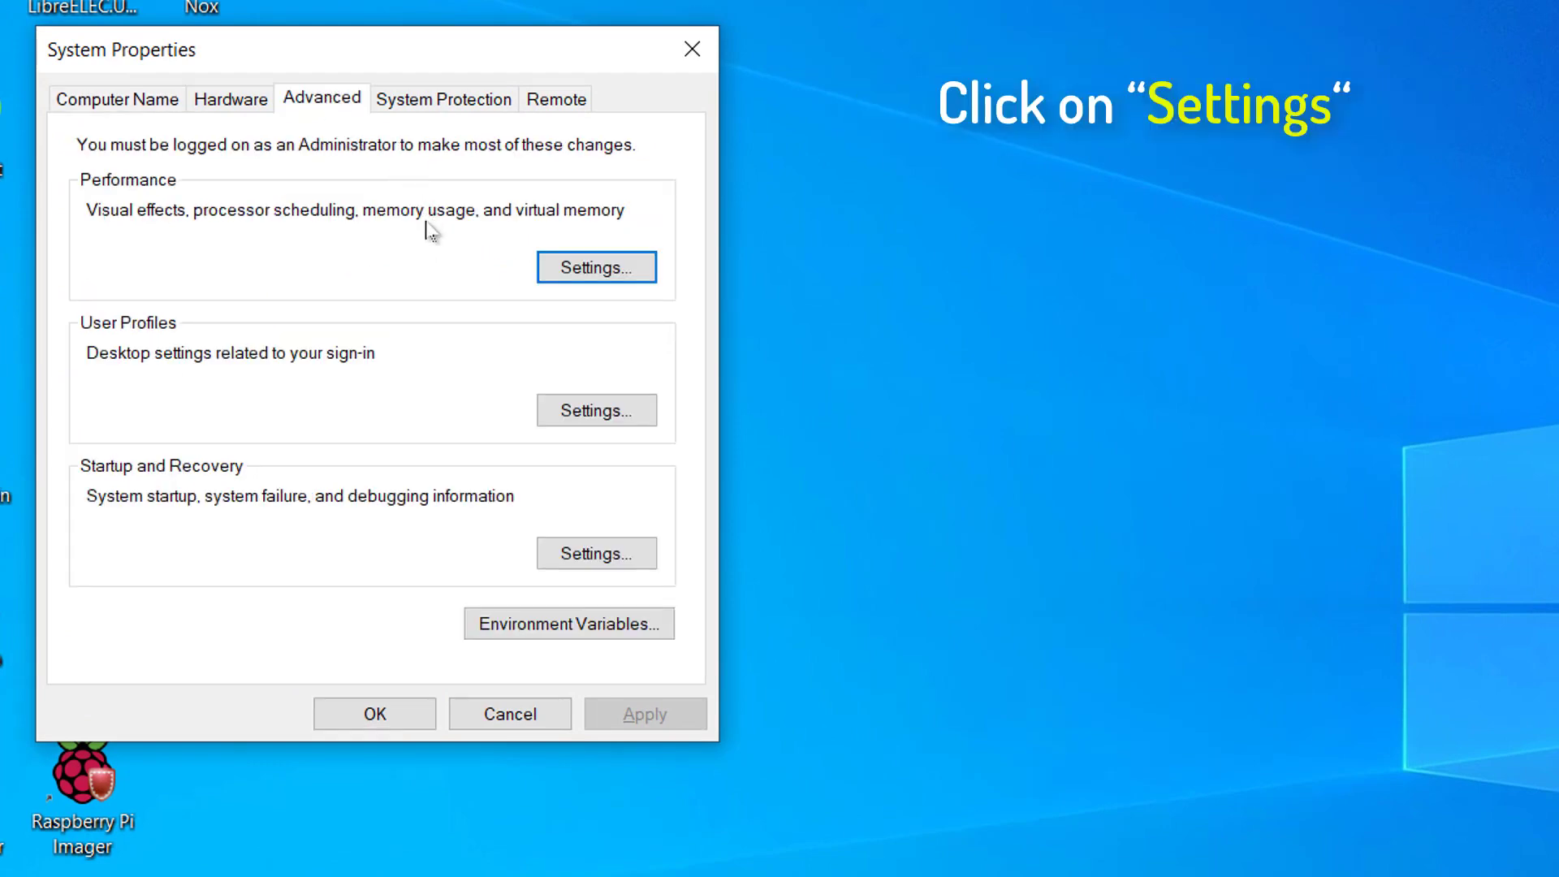
left_click(590, 278)
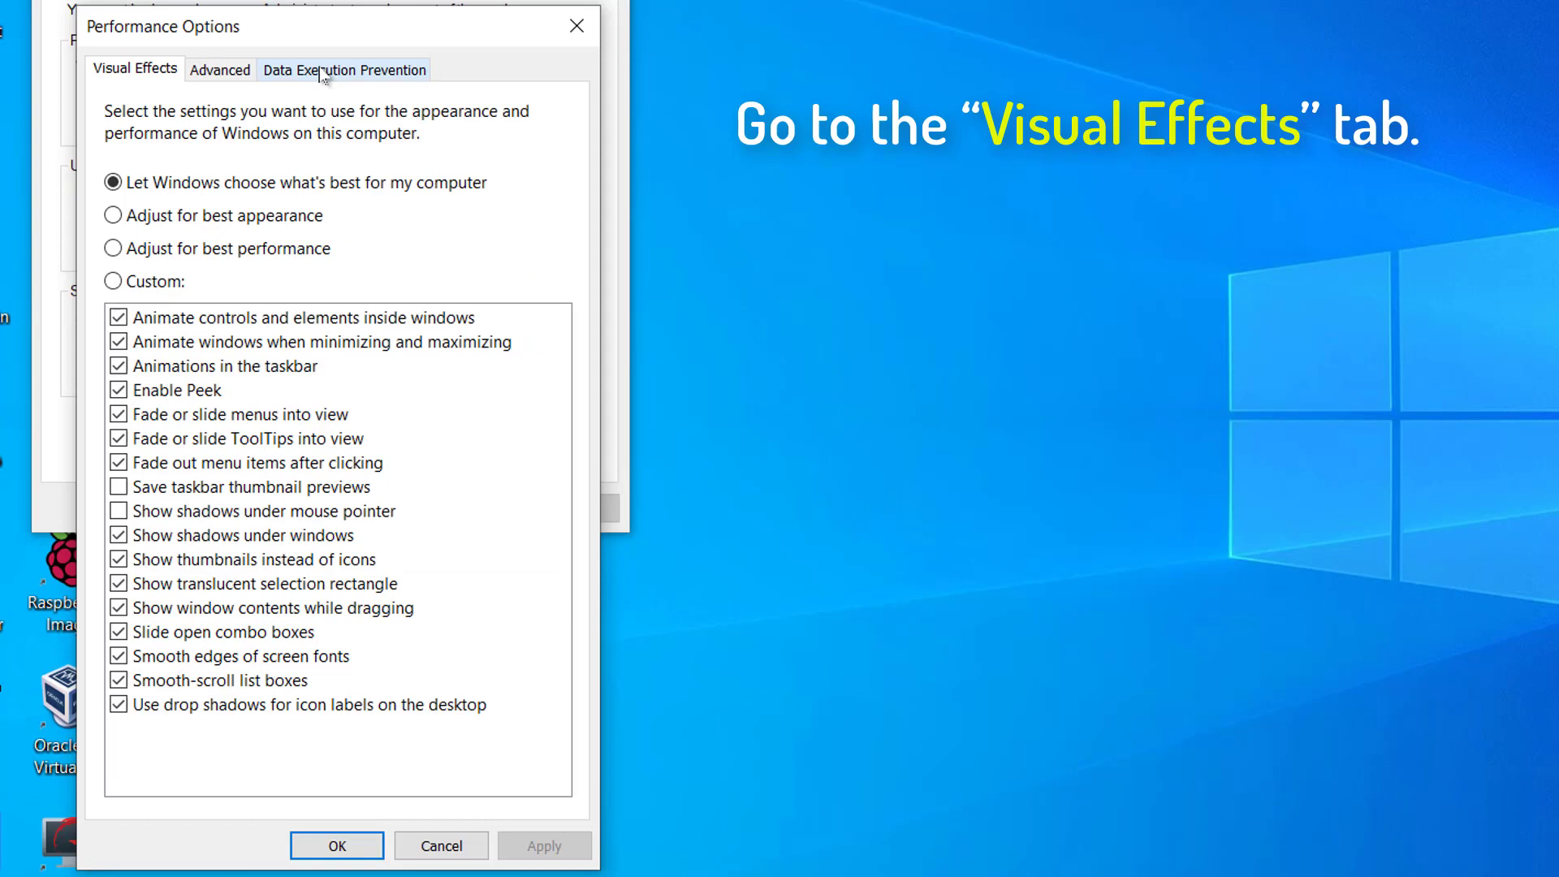
left_click(151, 280)
Untick every visual effect in the list, including shadows, animations and fades.
left_click(118, 704)
left_click(119, 680)
left_click(119, 656)
left_click(118, 608)
left_click(118, 584)
left_click(118, 559)
left_click(119, 535)
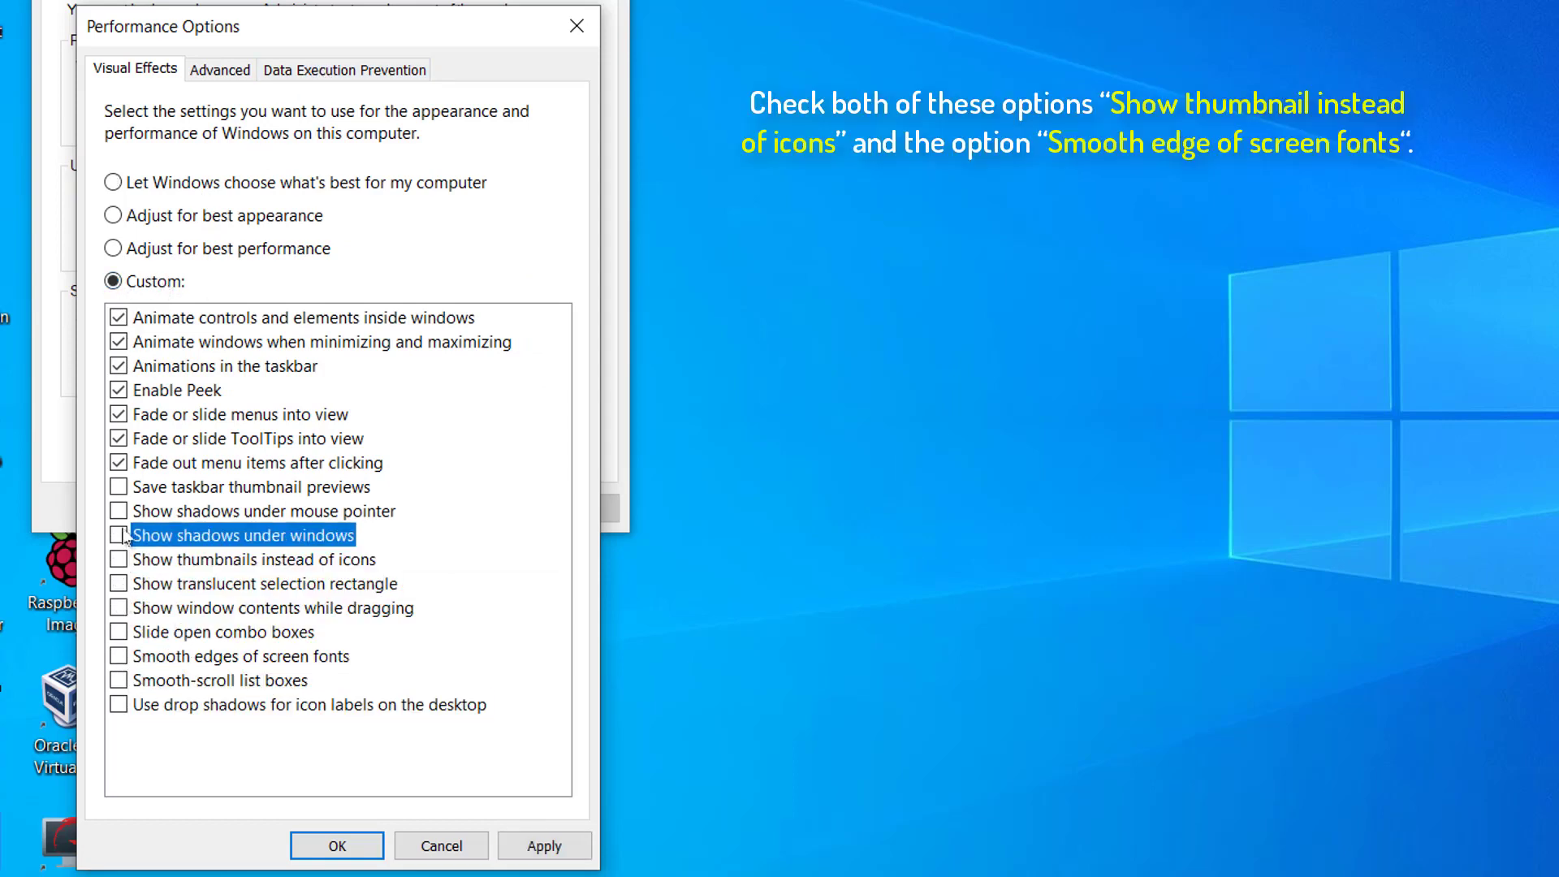
left_click(118, 463)
left_click(119, 439)
left_click(119, 414)
left_click(118, 390)
left_click(118, 366)
left_click(119, 342)
left_click(119, 317)
Re-enable Smooth edges of screen fonts and Show thumbnails instead of icons, then view Advanced options.
left_click(118, 656)
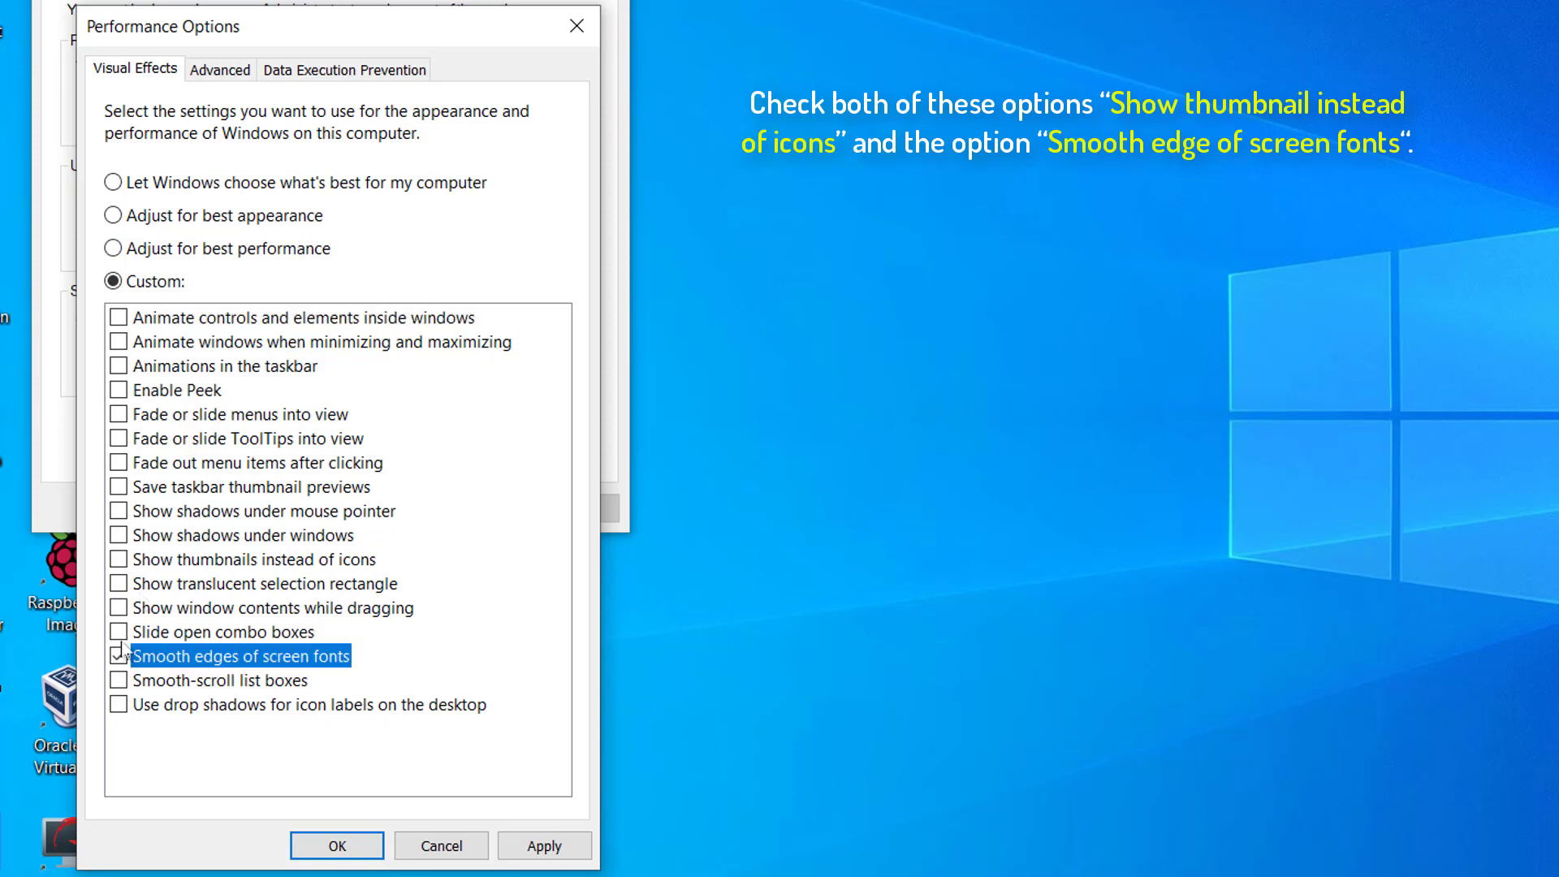
left_click(119, 559)
left_click(213, 71)
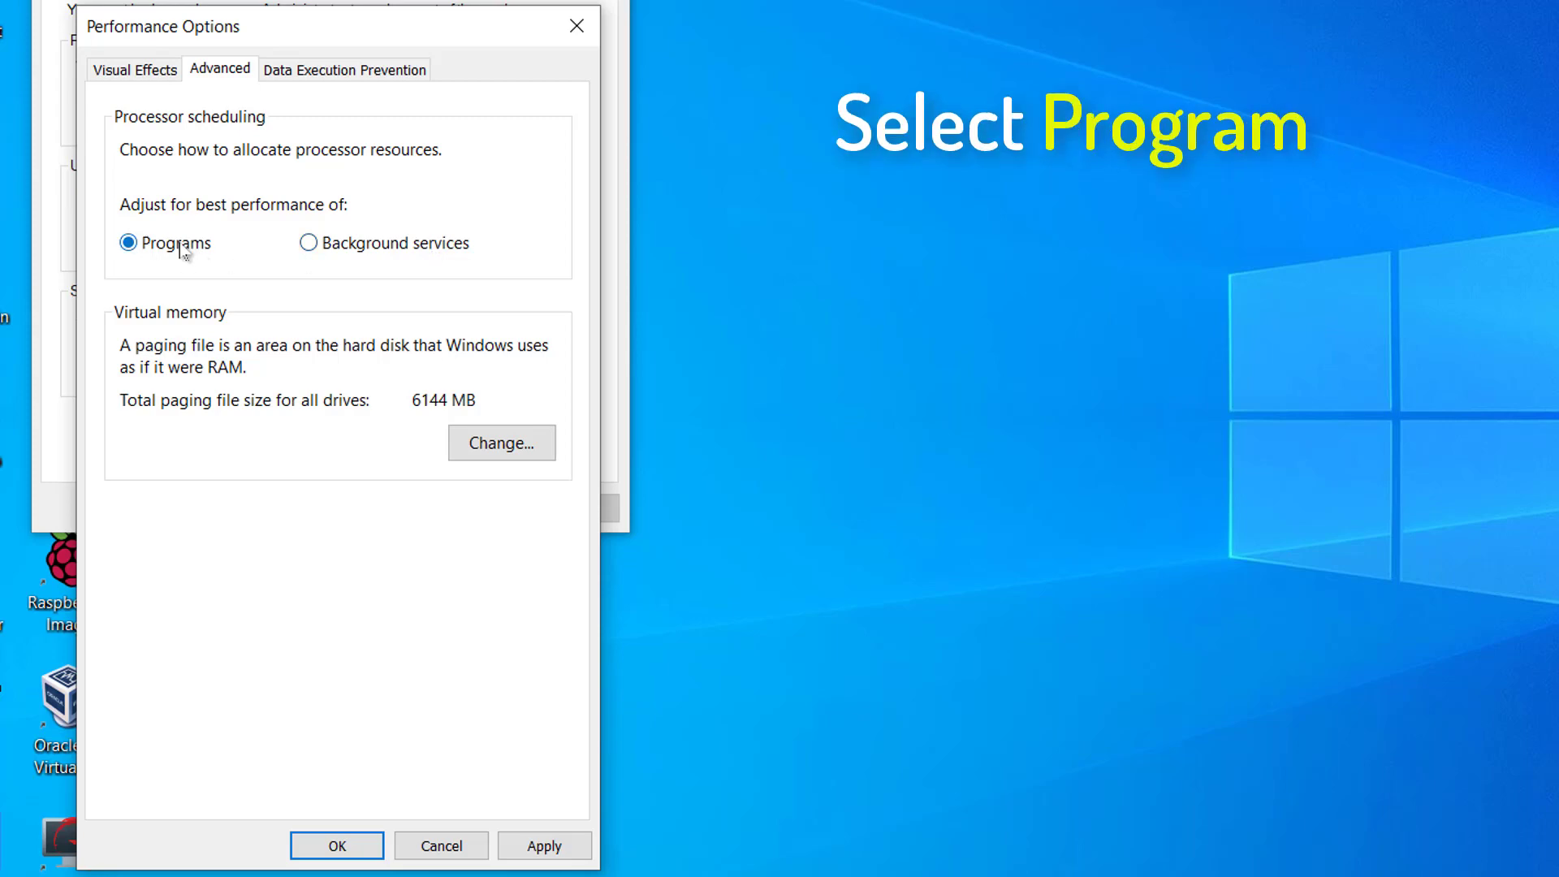
Turn off automatic paging file management and set drive C: to No paging file.
left_click(494, 456)
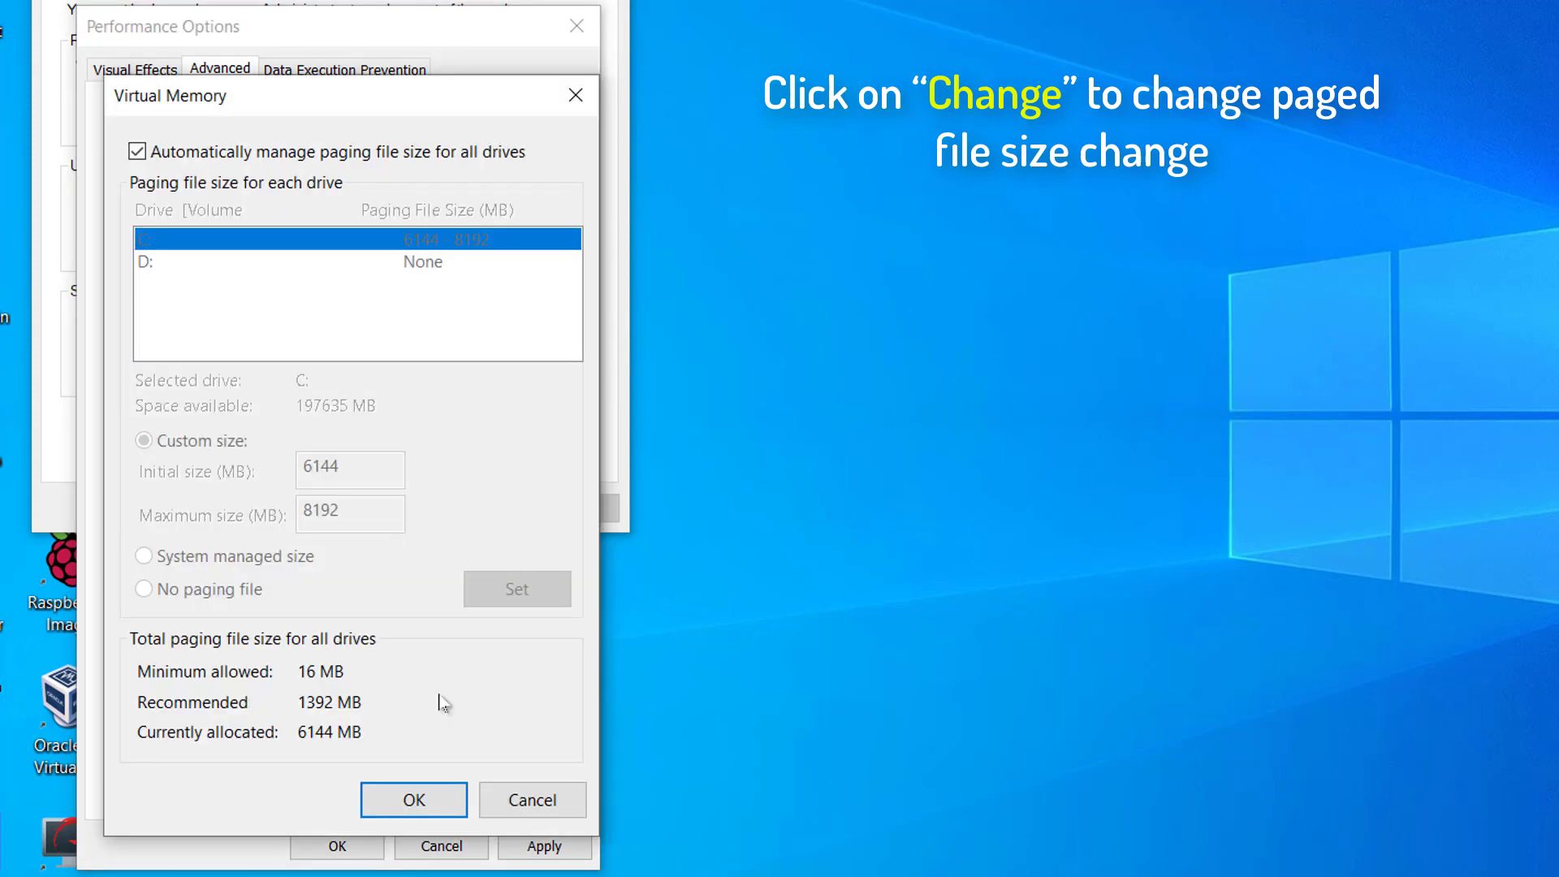
left_click(188, 155)
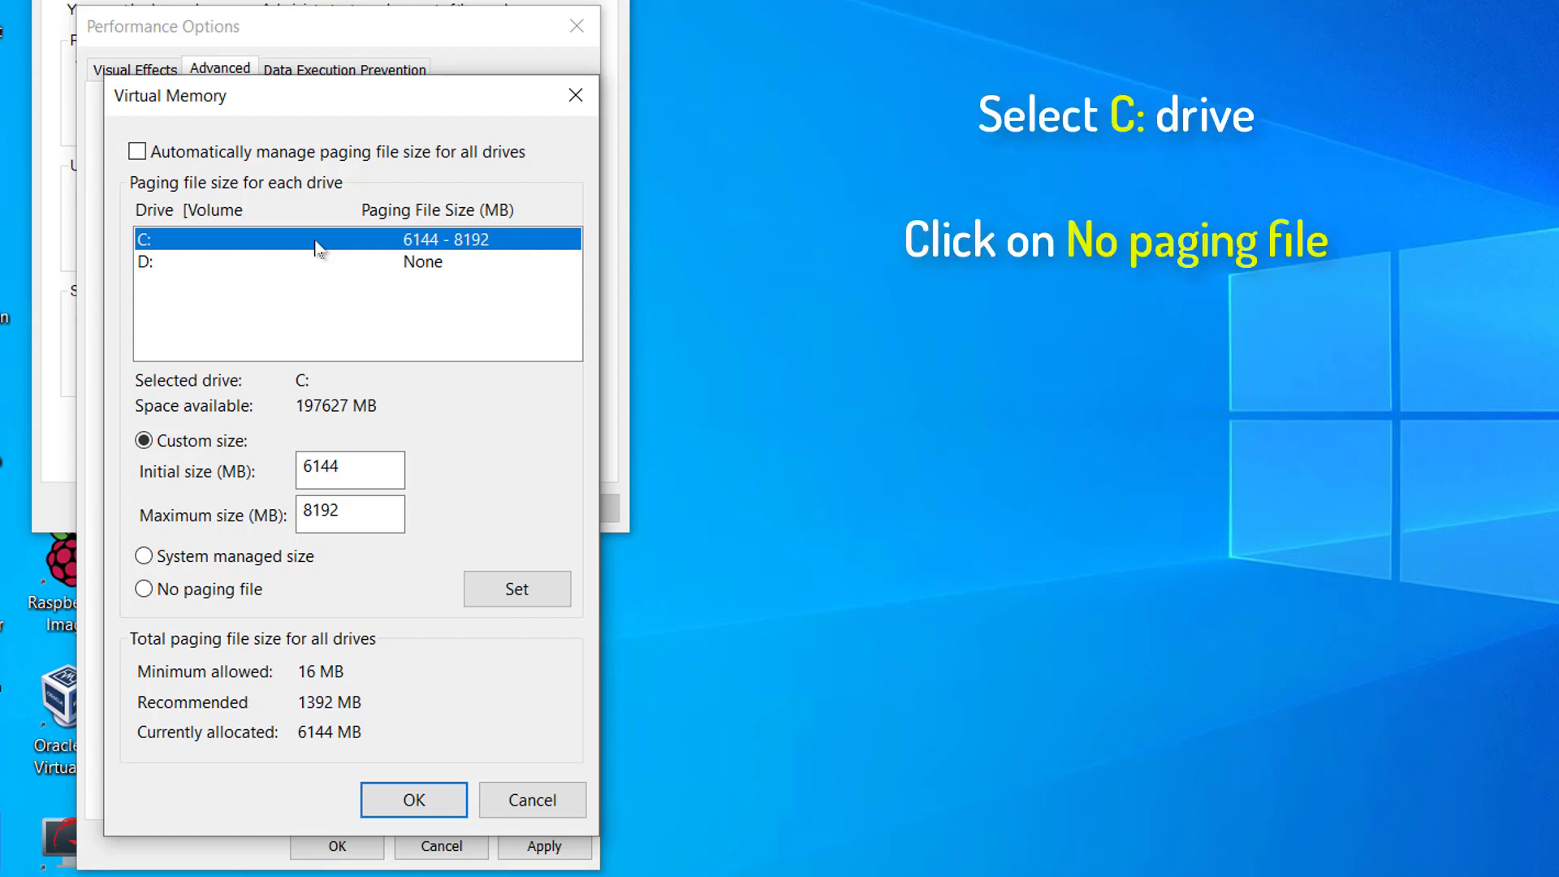
left_click(175, 599)
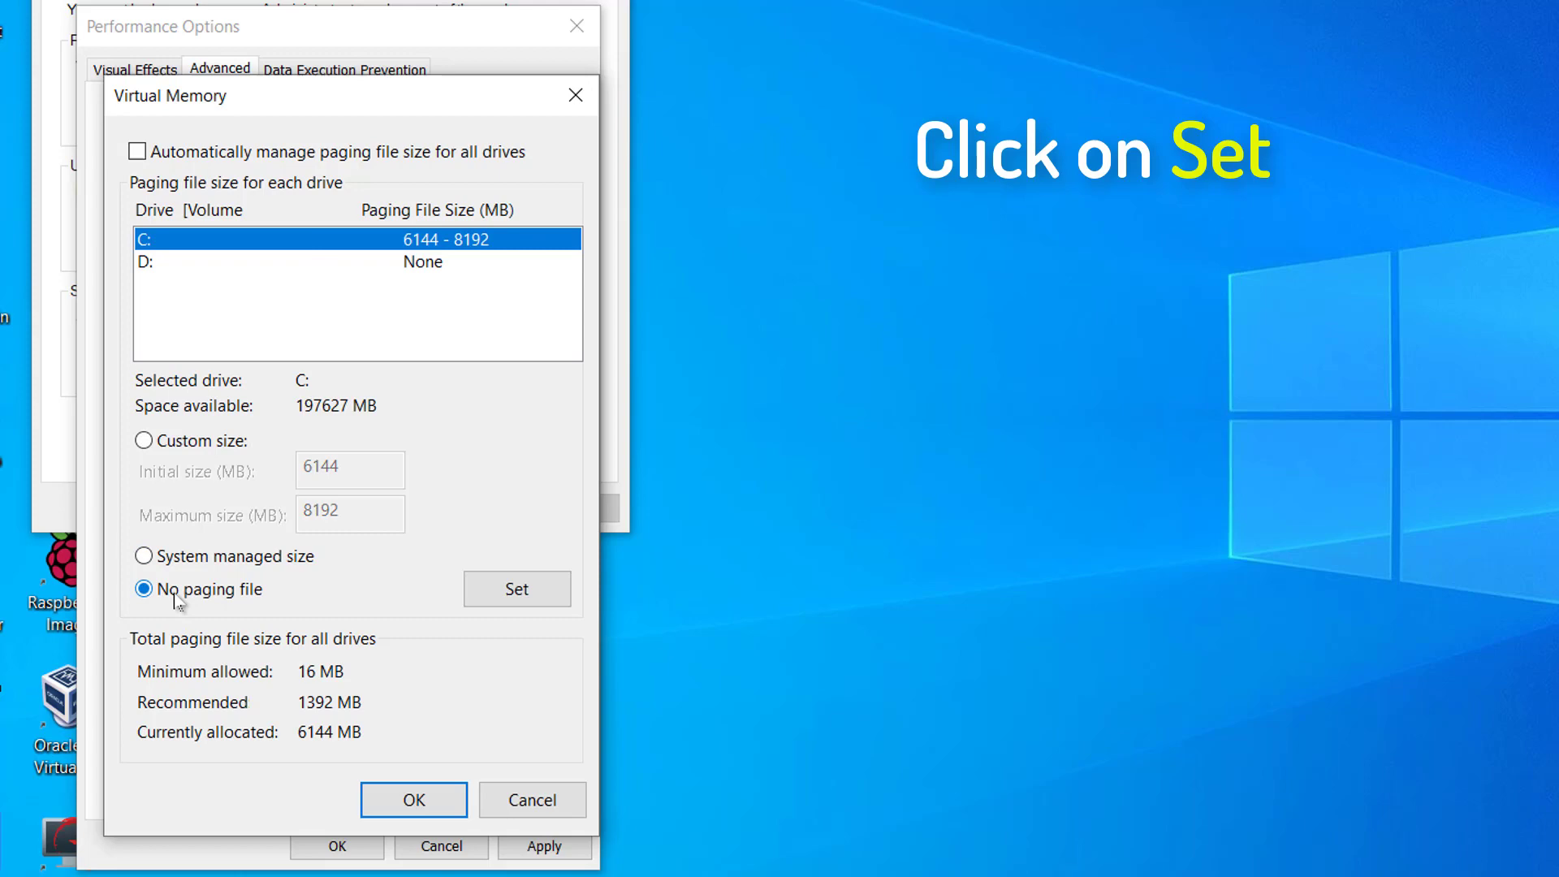
left_click(550, 589)
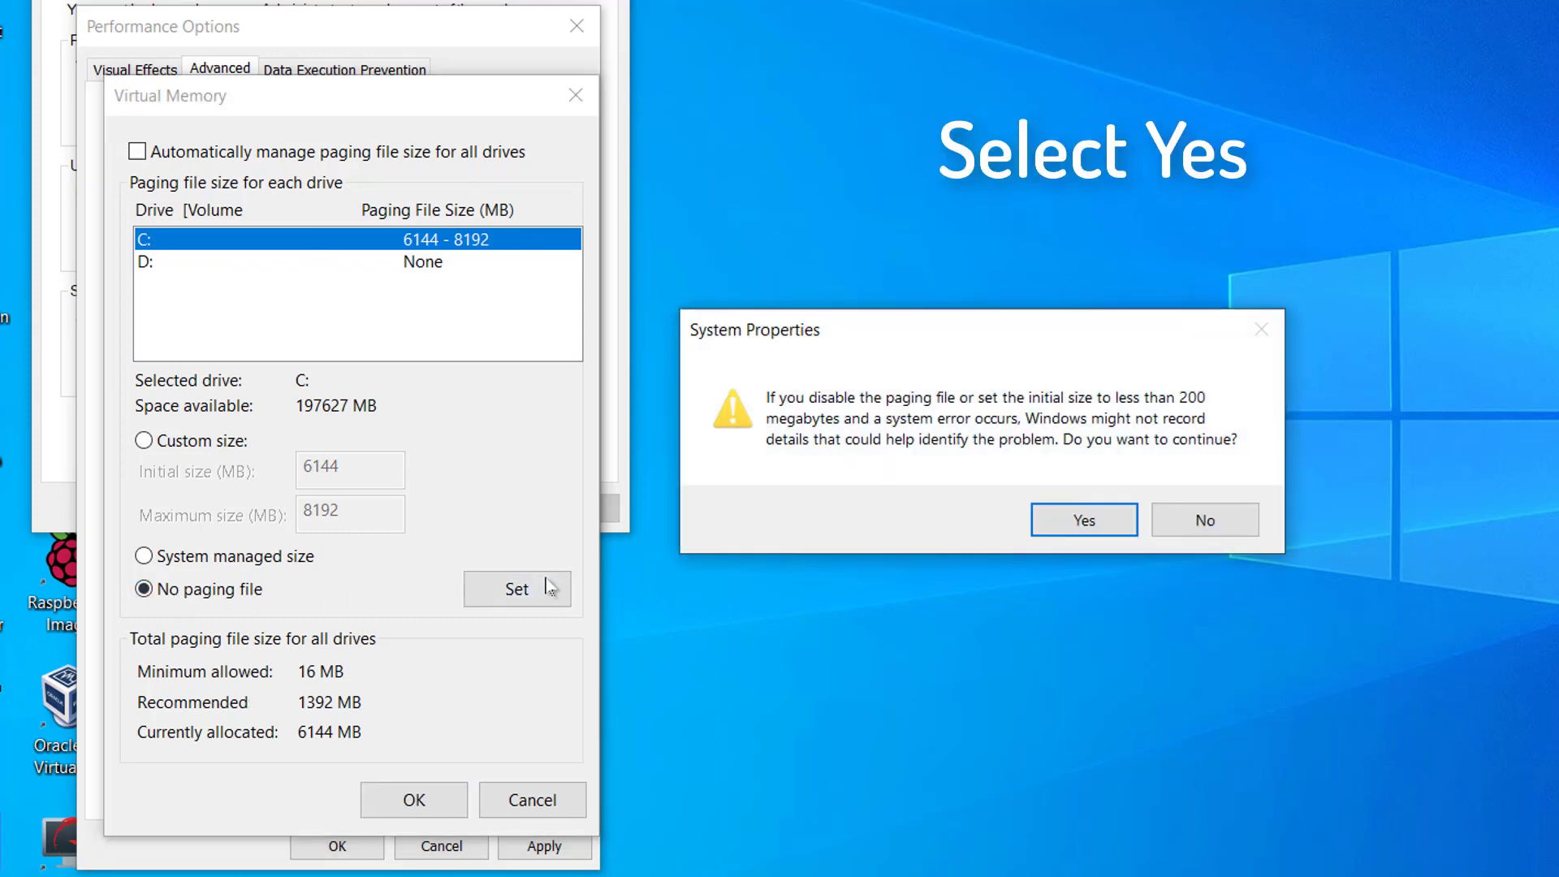
left_click(1085, 521)
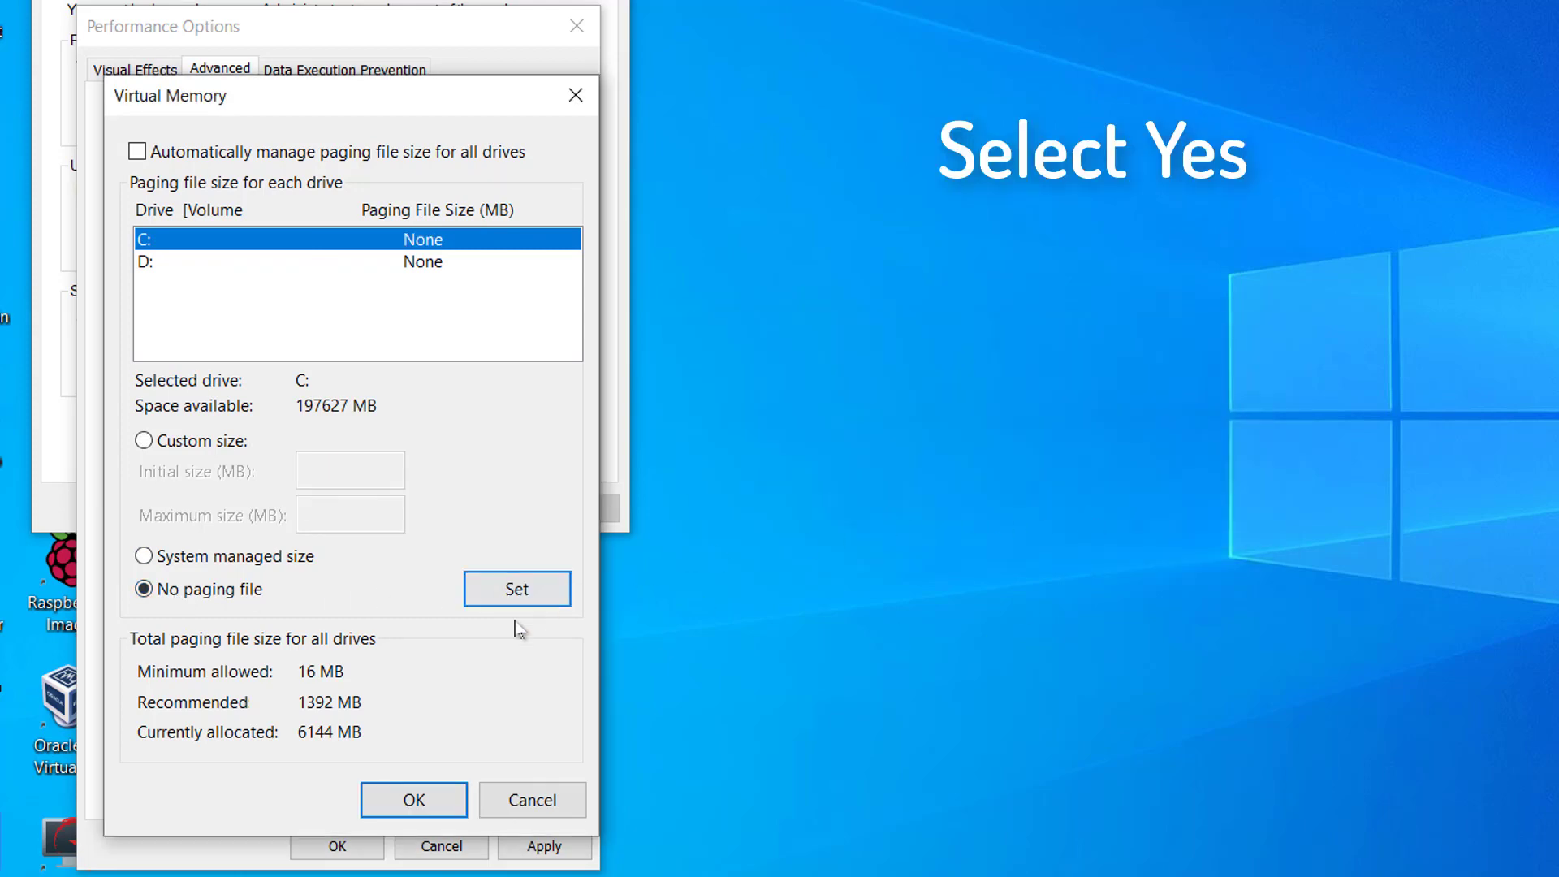
left_click(443, 797)
left_click(1161, 516)
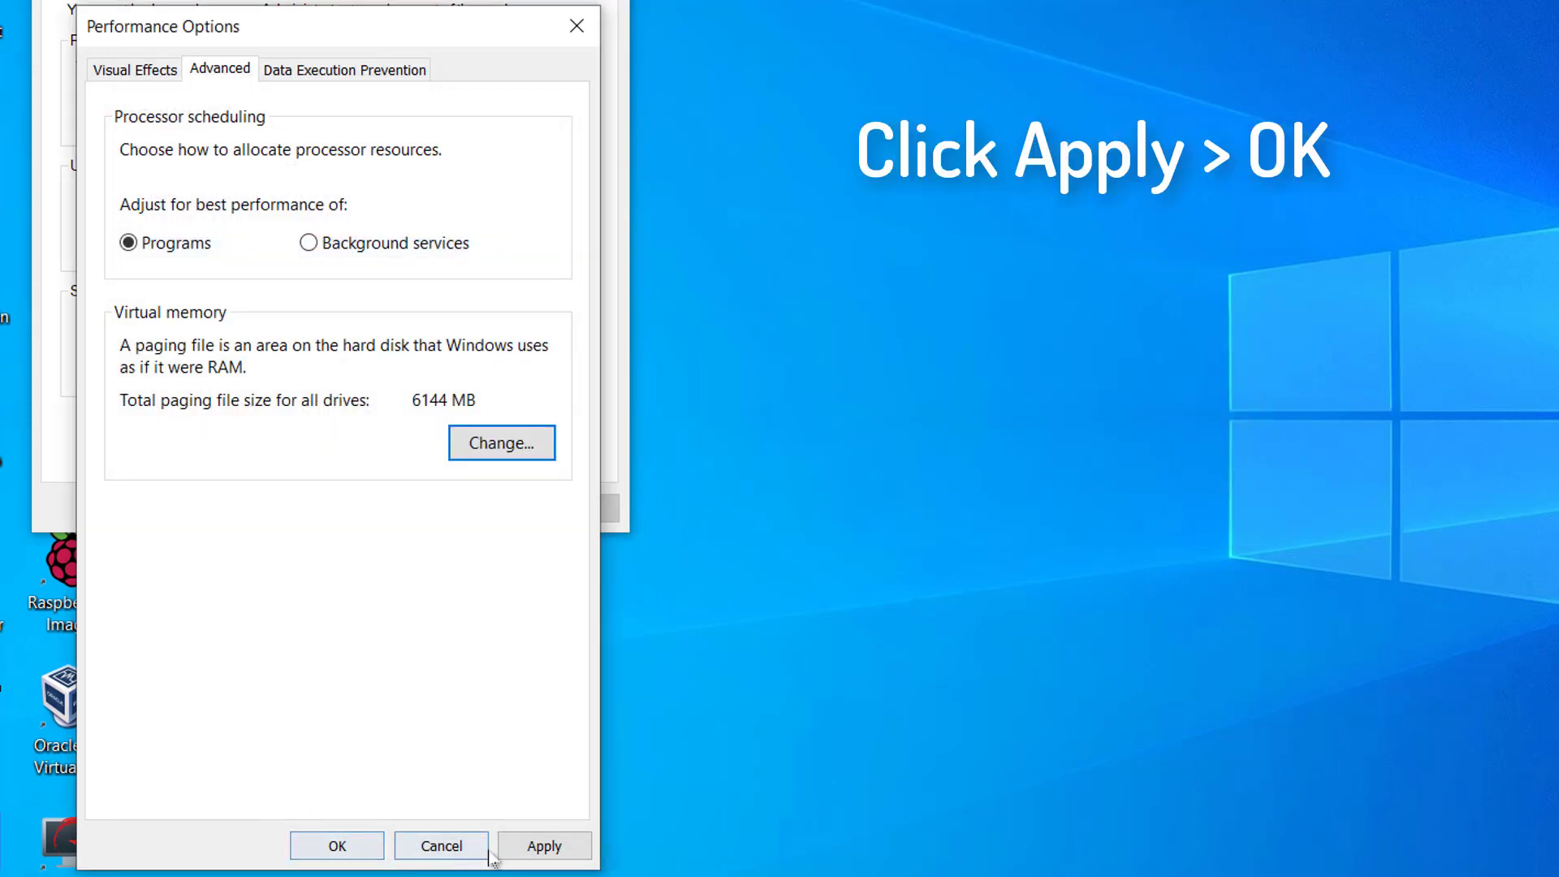
Apply the performance settings, close System Properties and restart the computer now.
left_click(552, 845)
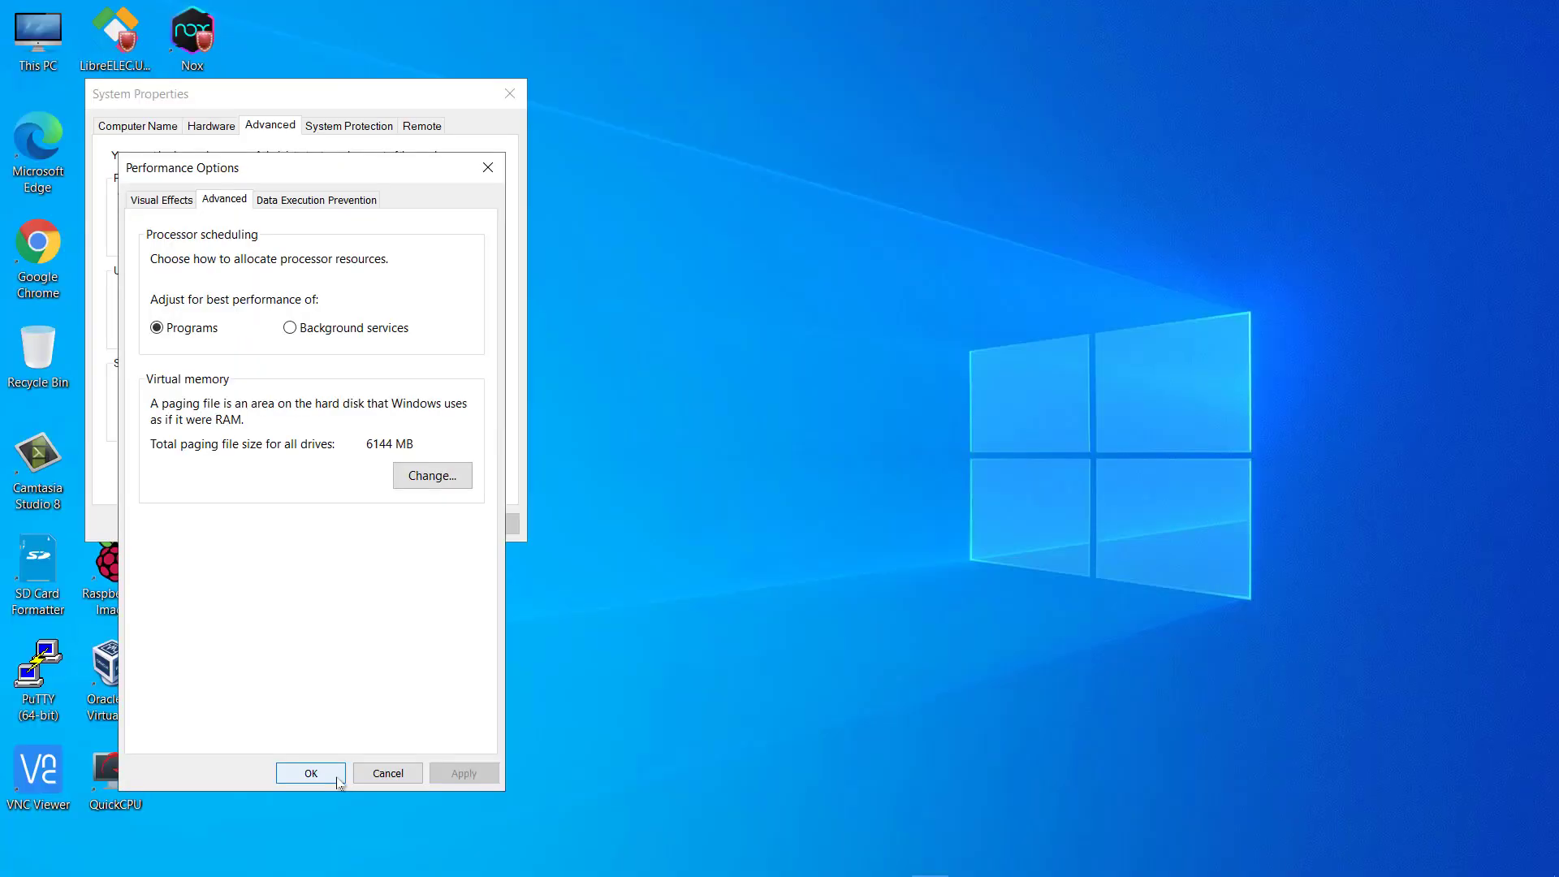
left_click(333, 780)
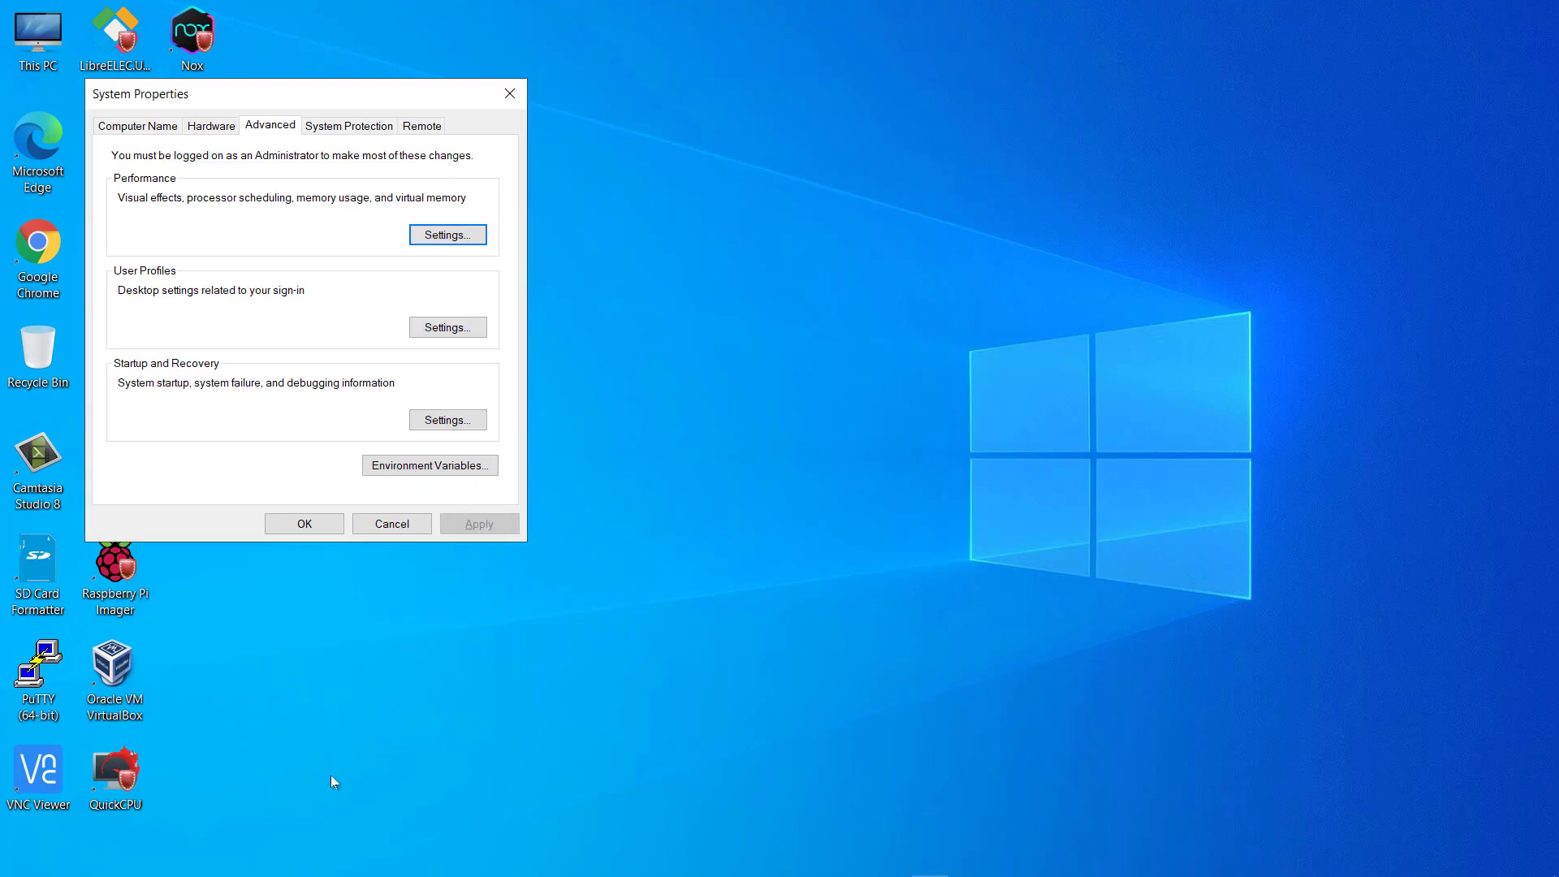
left_click(323, 530)
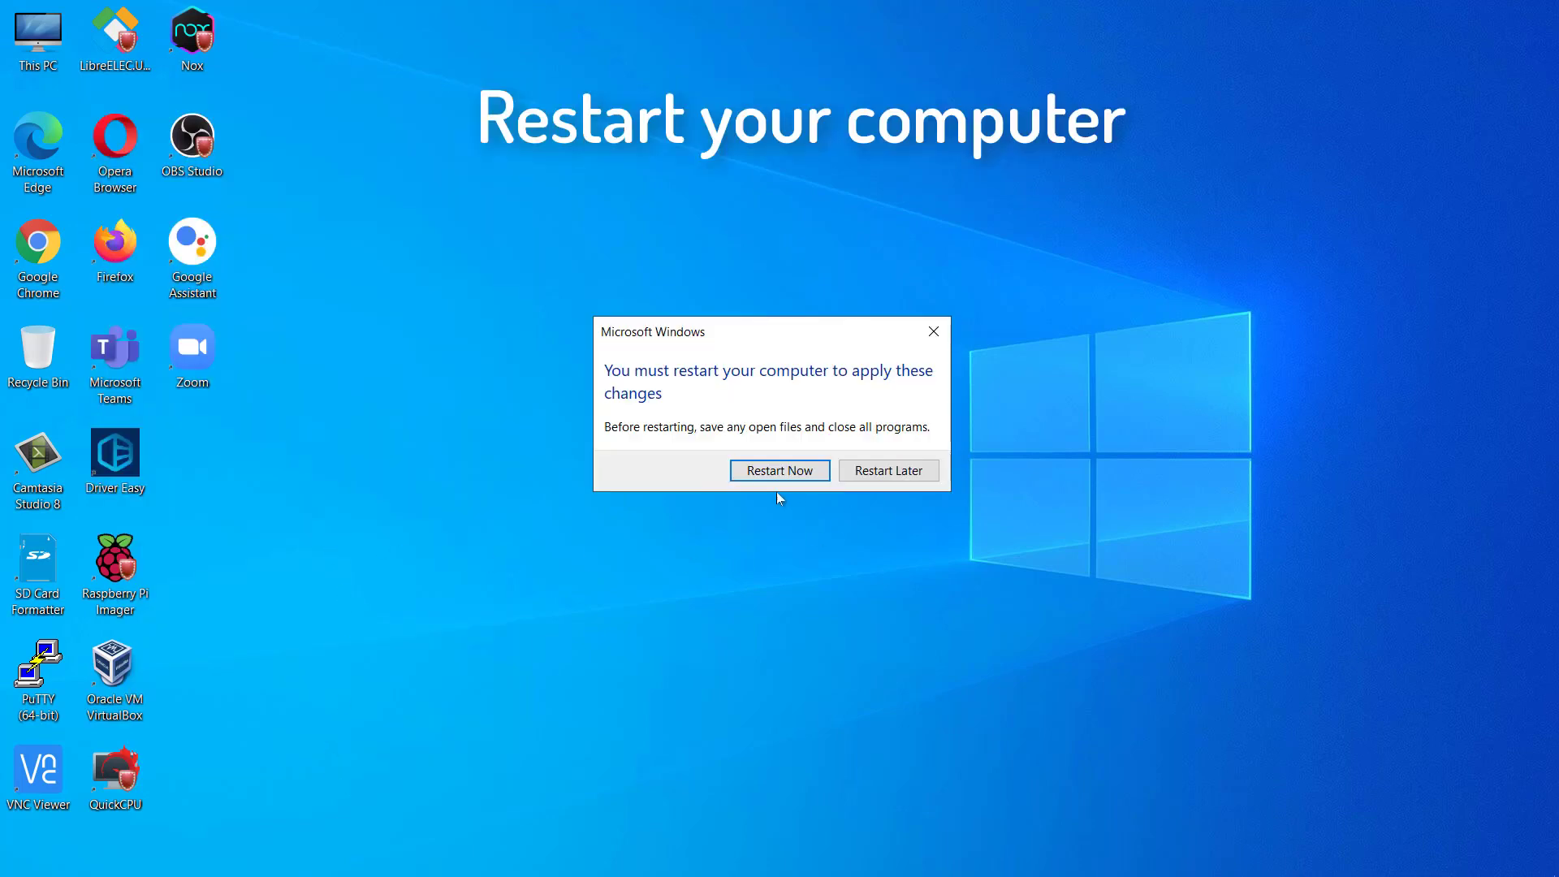
left_click(797, 469)
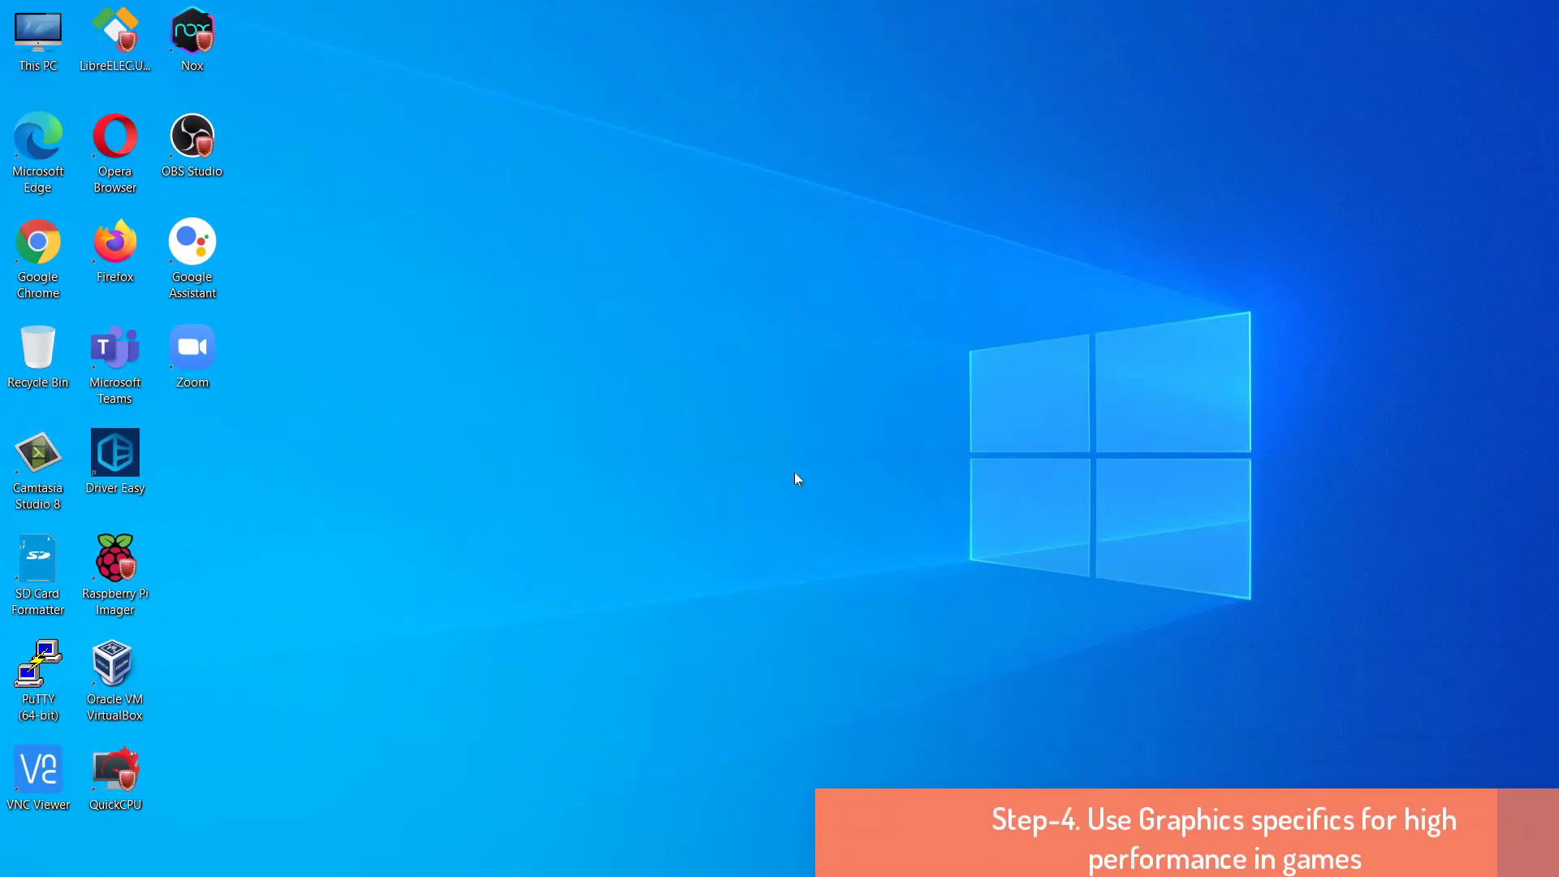
Go to Settings > Gaming > Xbox Game Bar and scroll down to Related settings.
left_click(18, 860)
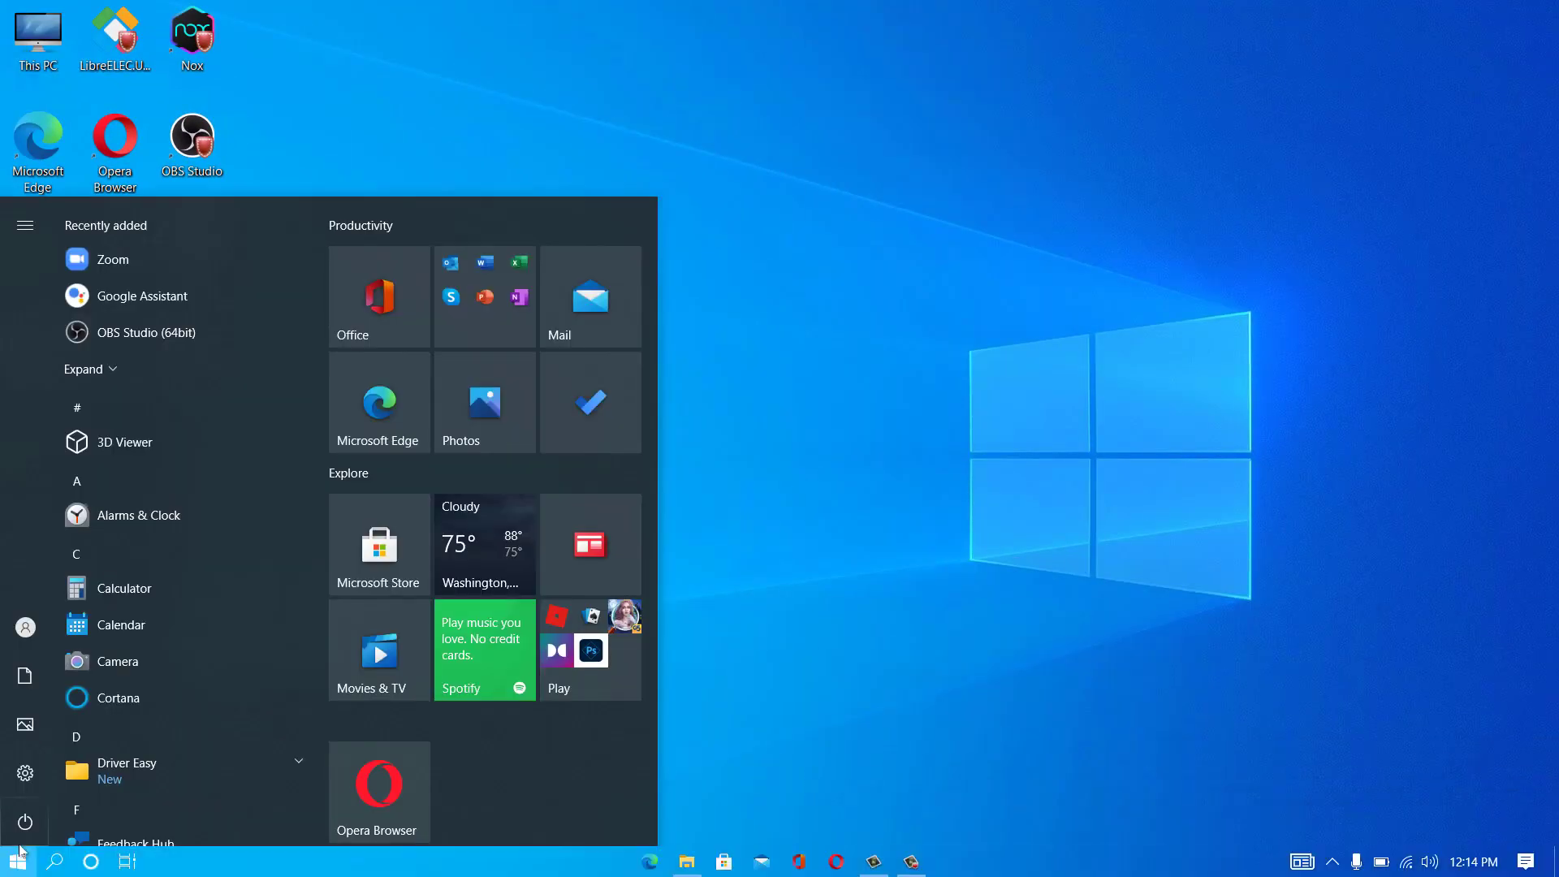
left_click(18, 772)
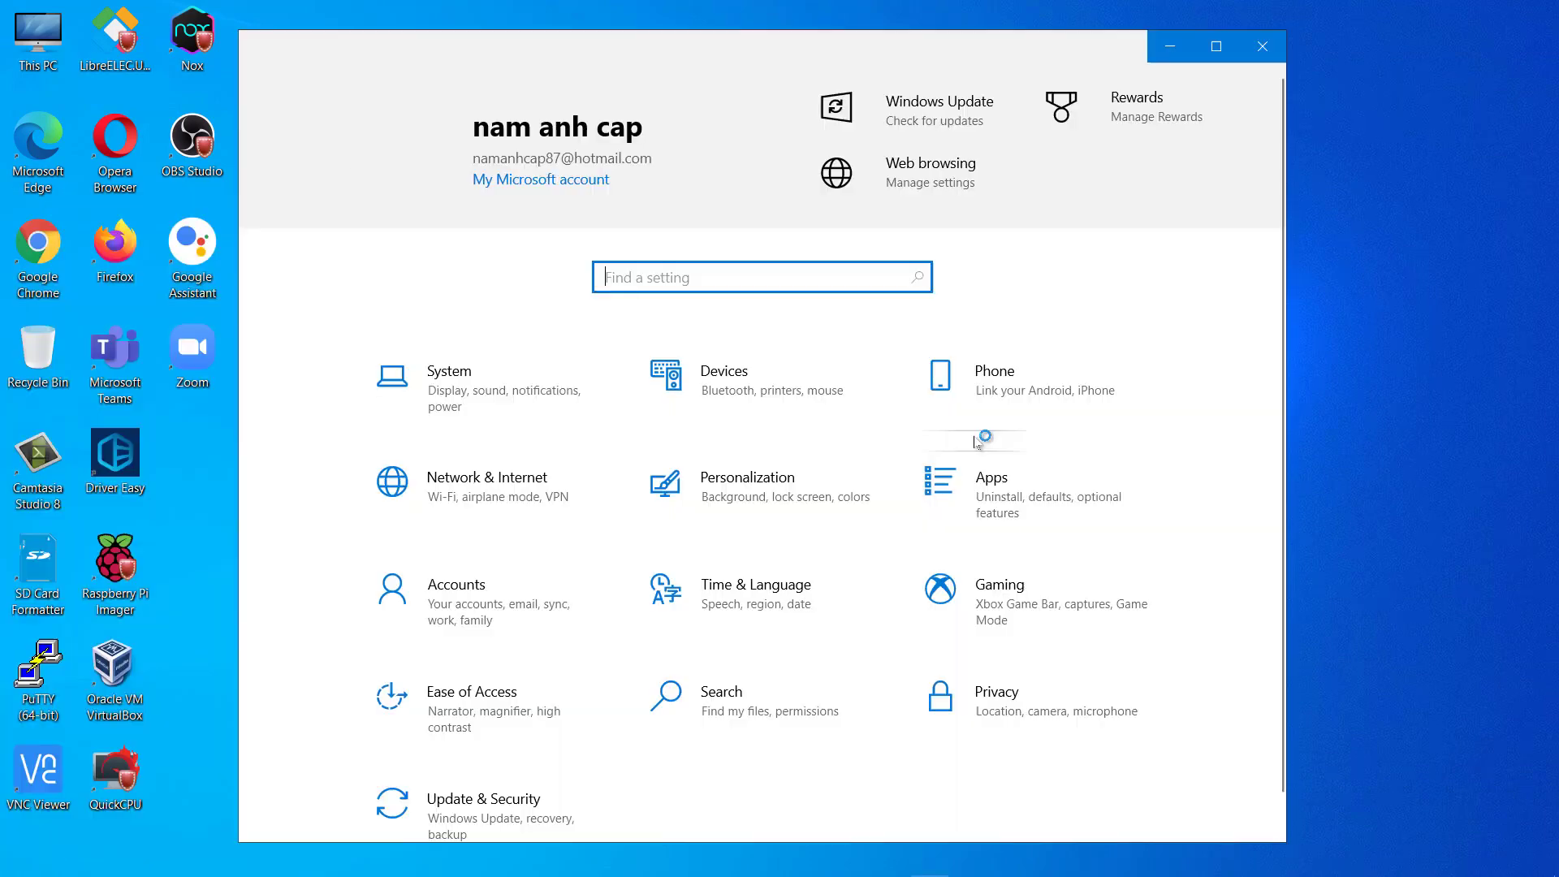
left_click(1029, 595)
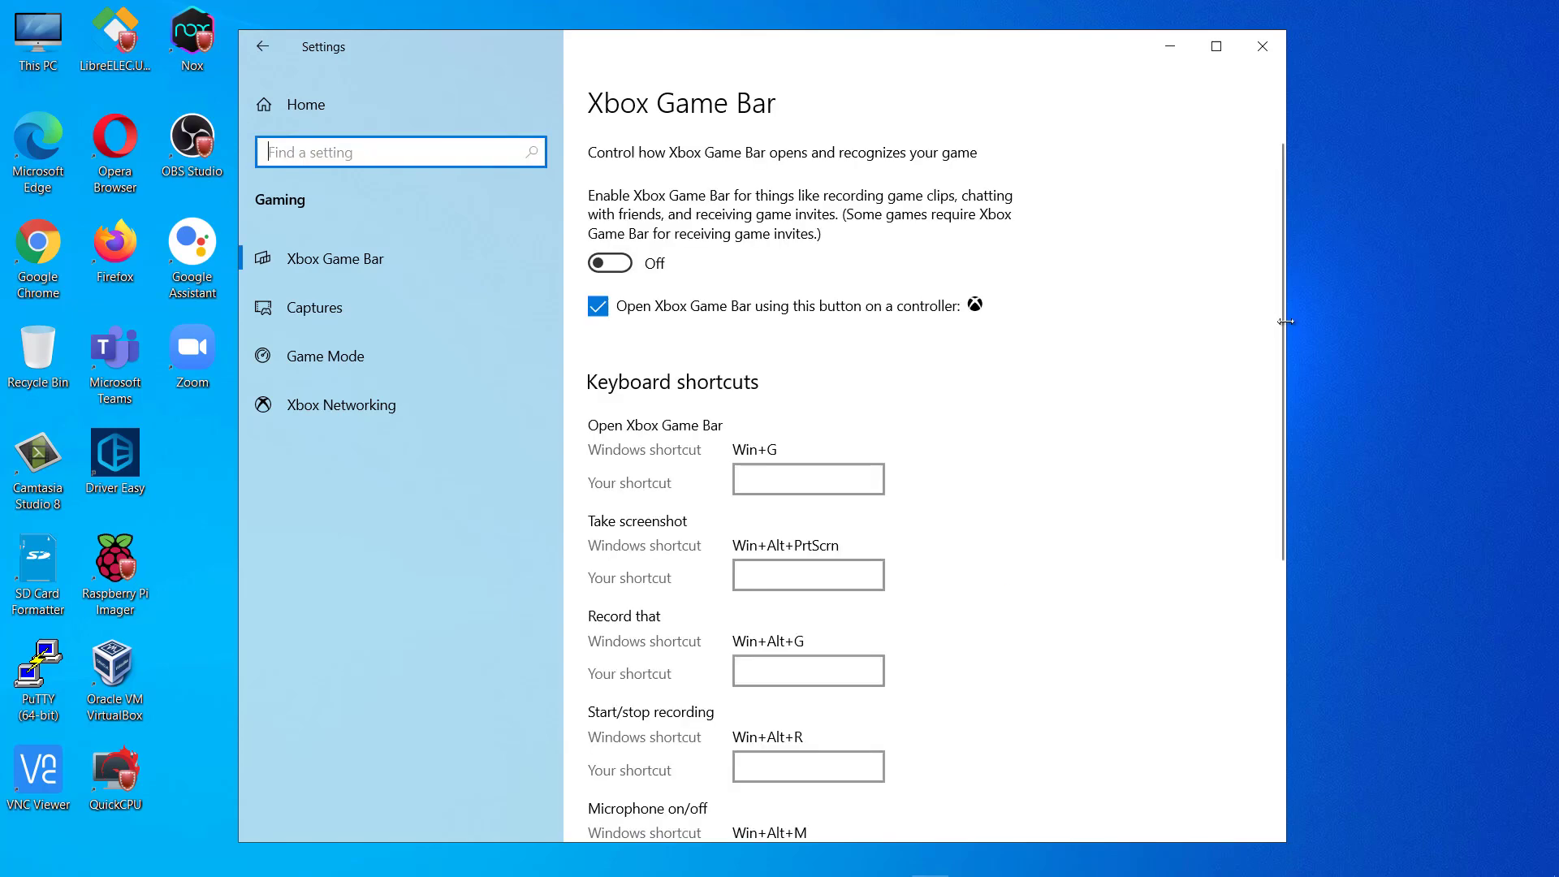
left_click_drag(1282, 306, 1292, 598)
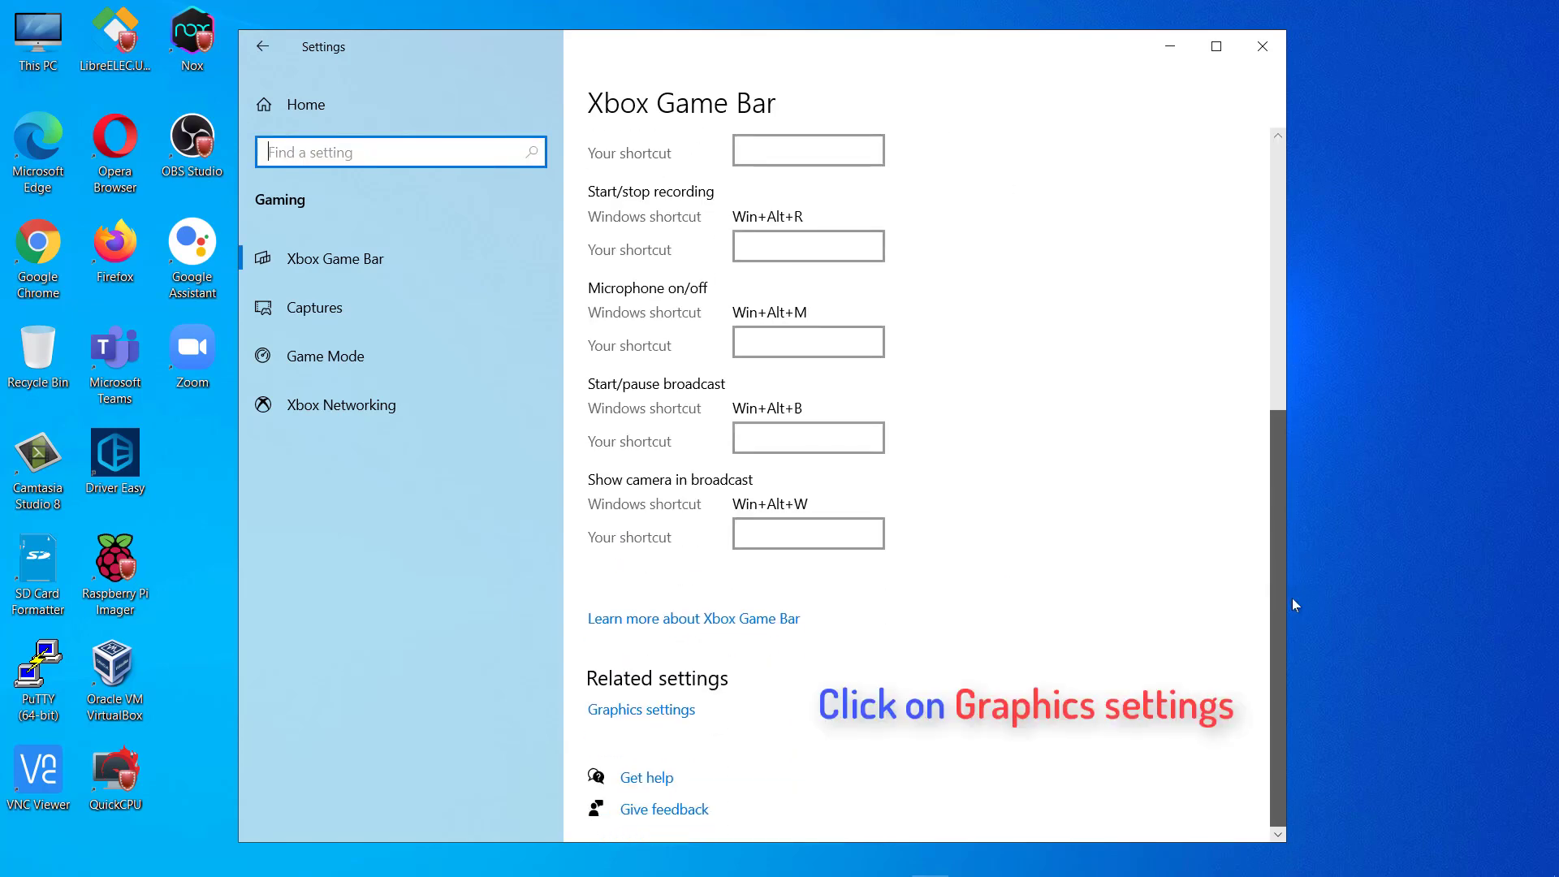
In Graphics settings, browse to F:\Program Files\Fortnite\FortniteGame\Binaries\Win64 and select FortniteClient-Win64-Shipping.exe.
left_click(643, 708)
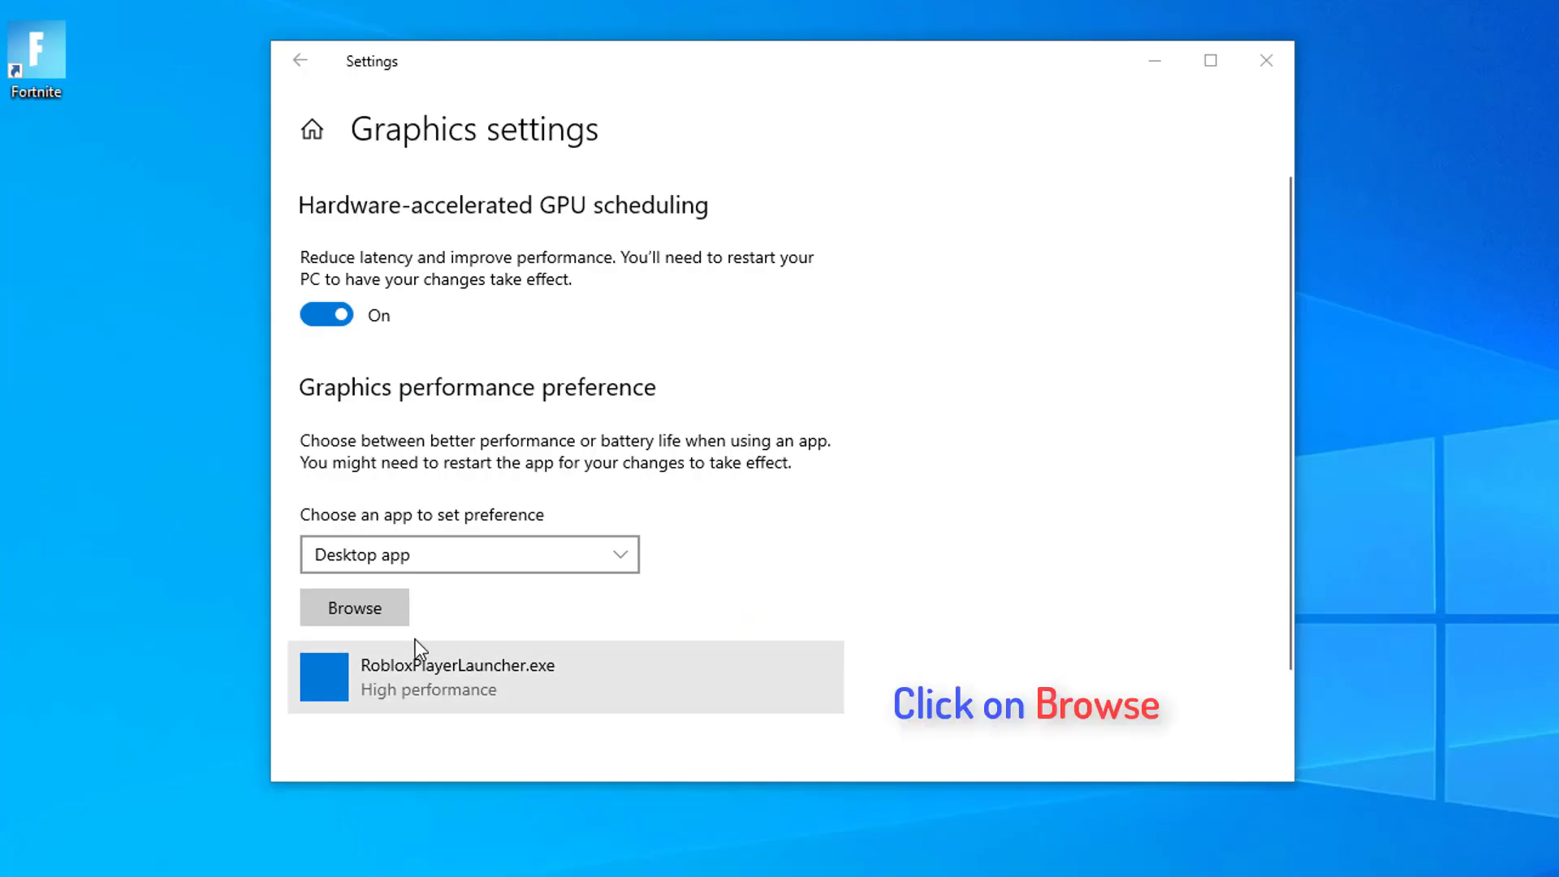
left_click(386, 614)
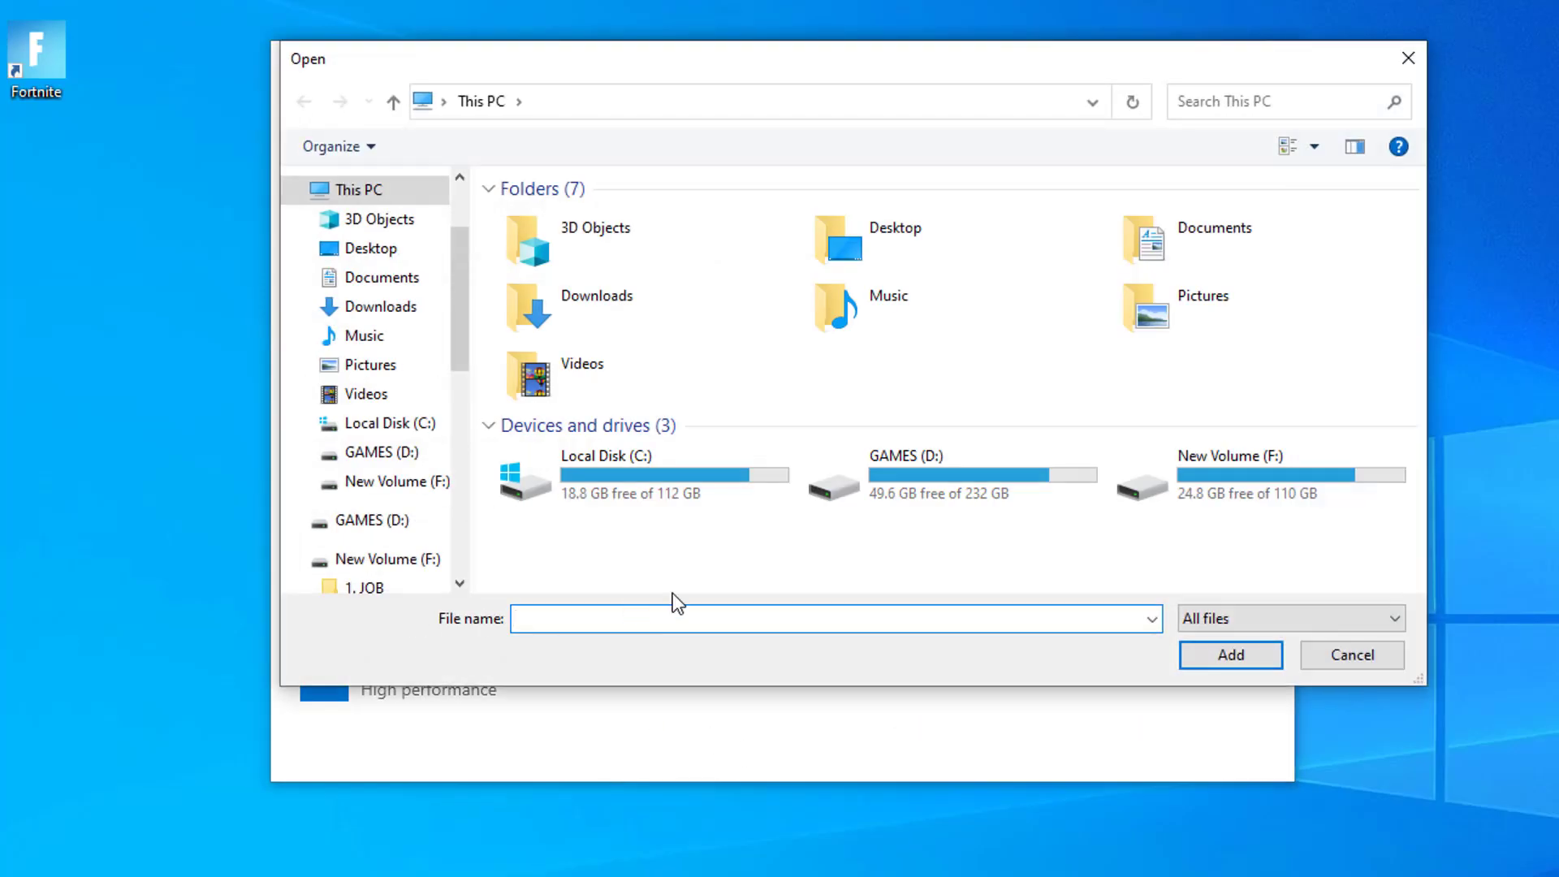
double_click(1224, 476)
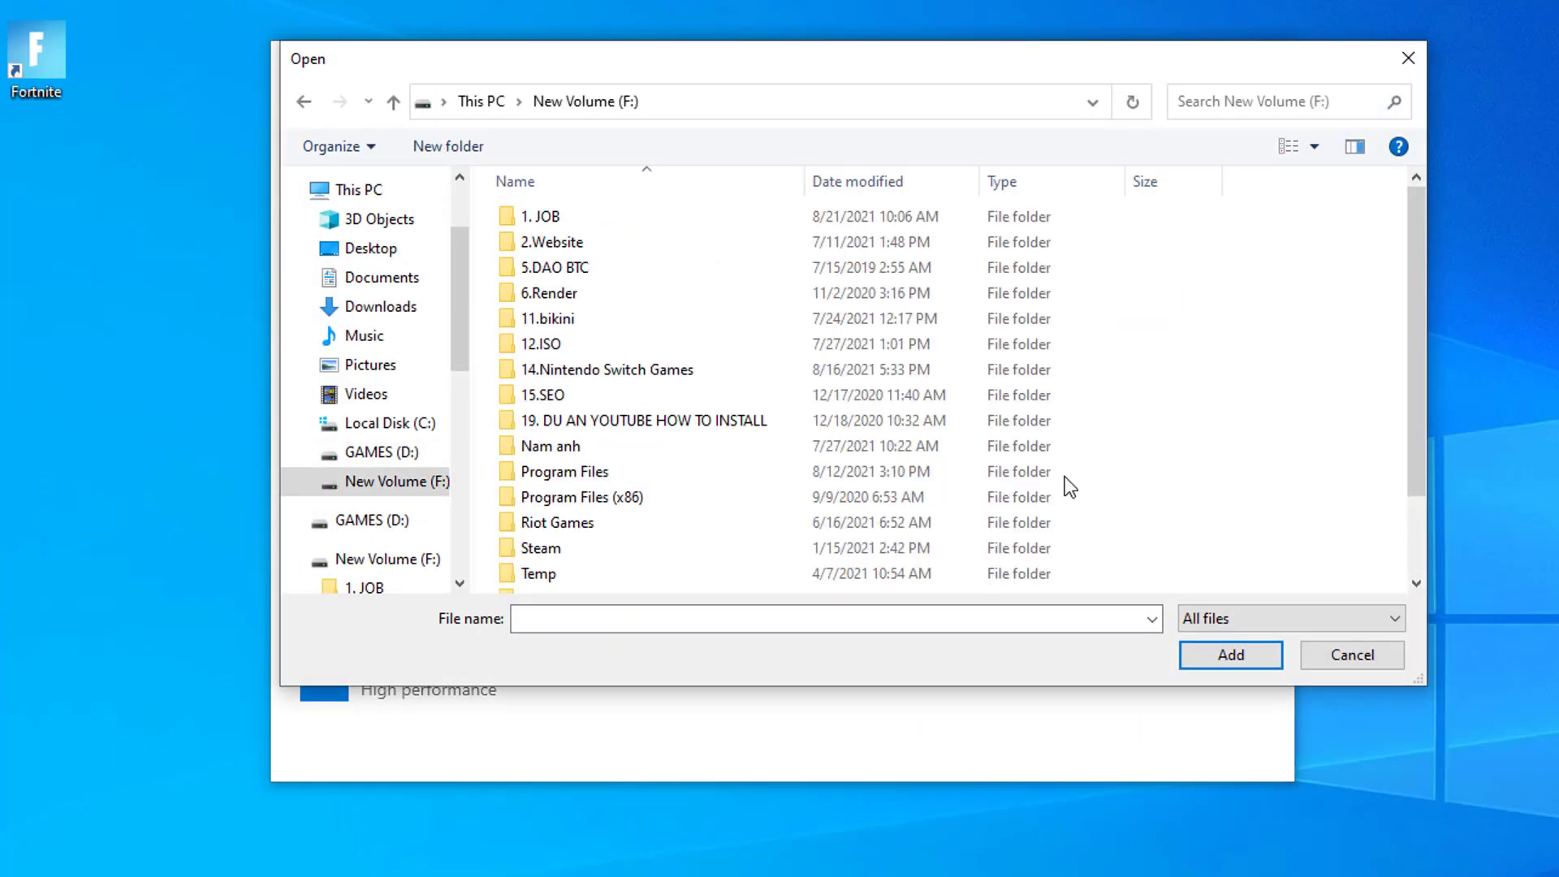
double_click(616, 473)
double_click(572, 217)
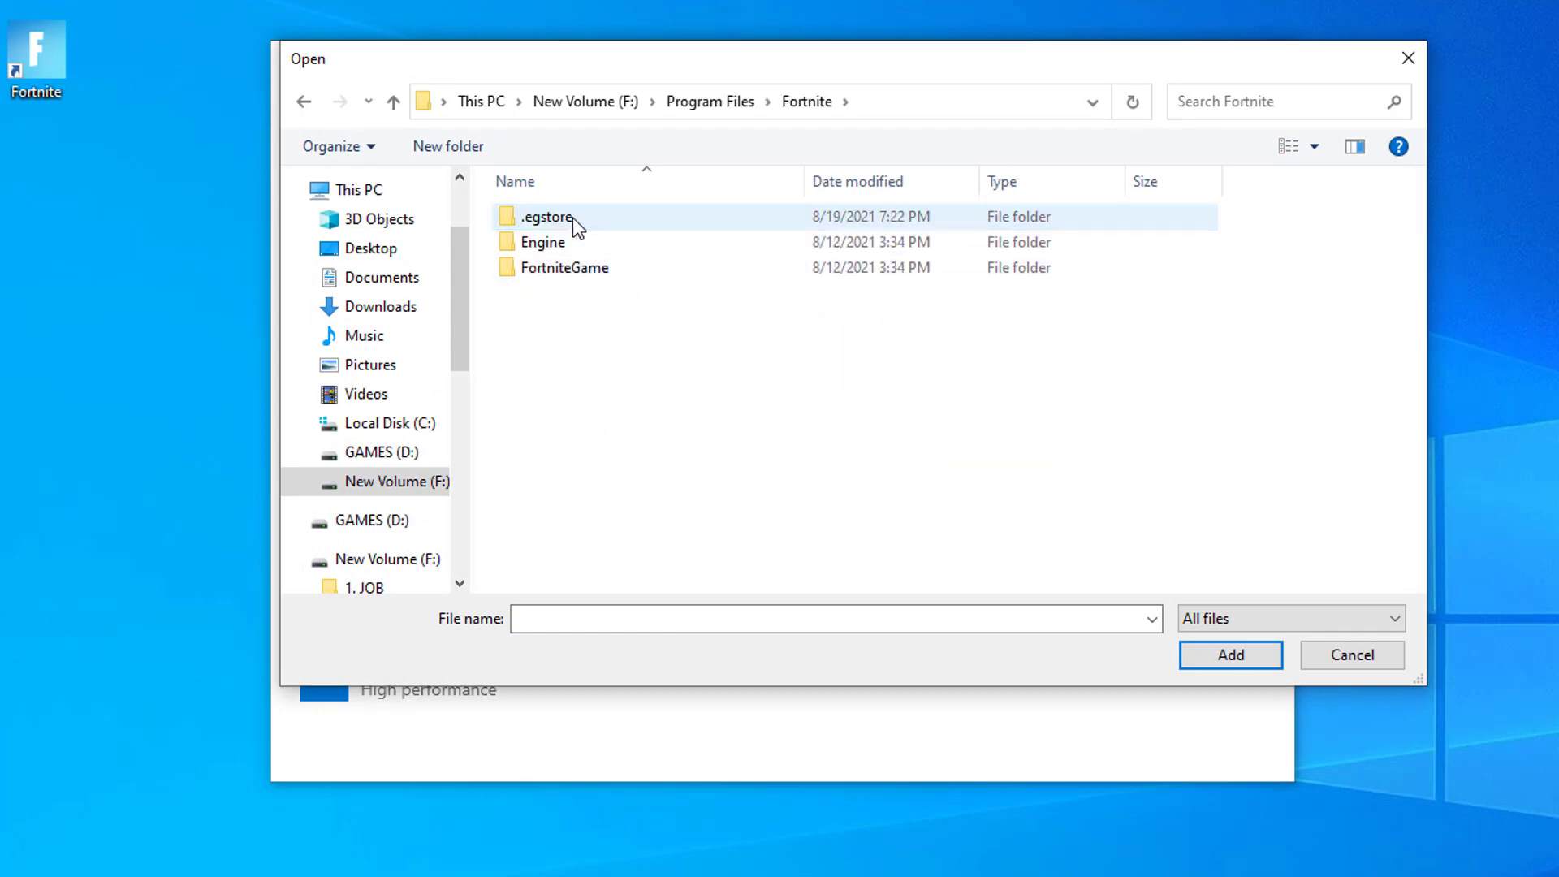
left_click(592, 266)
double_click(592, 266)
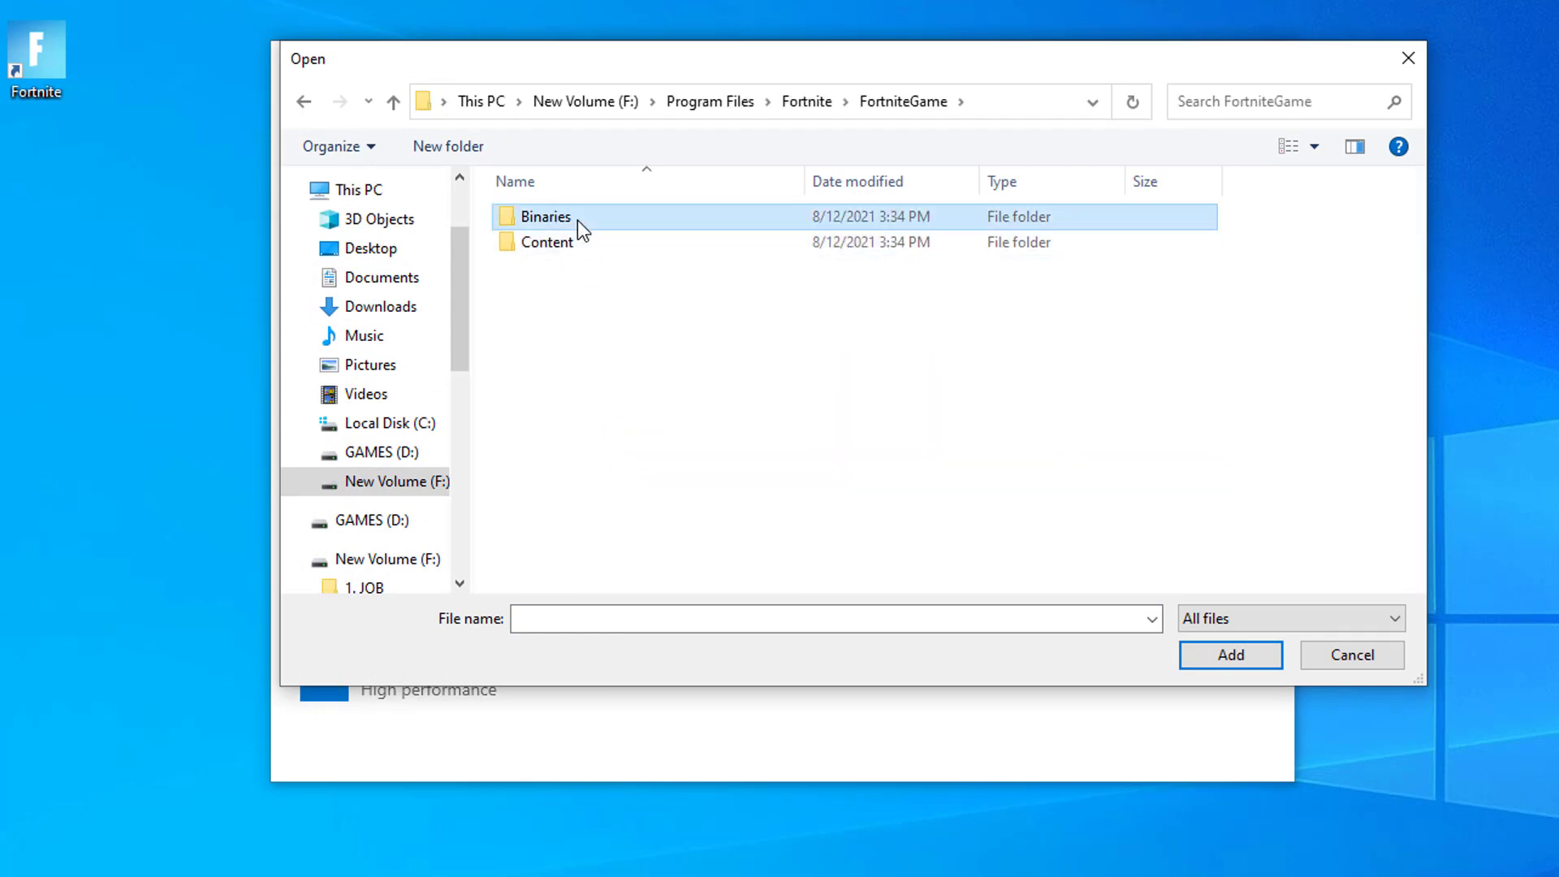
double_click(577, 219)
double_click(578, 243)
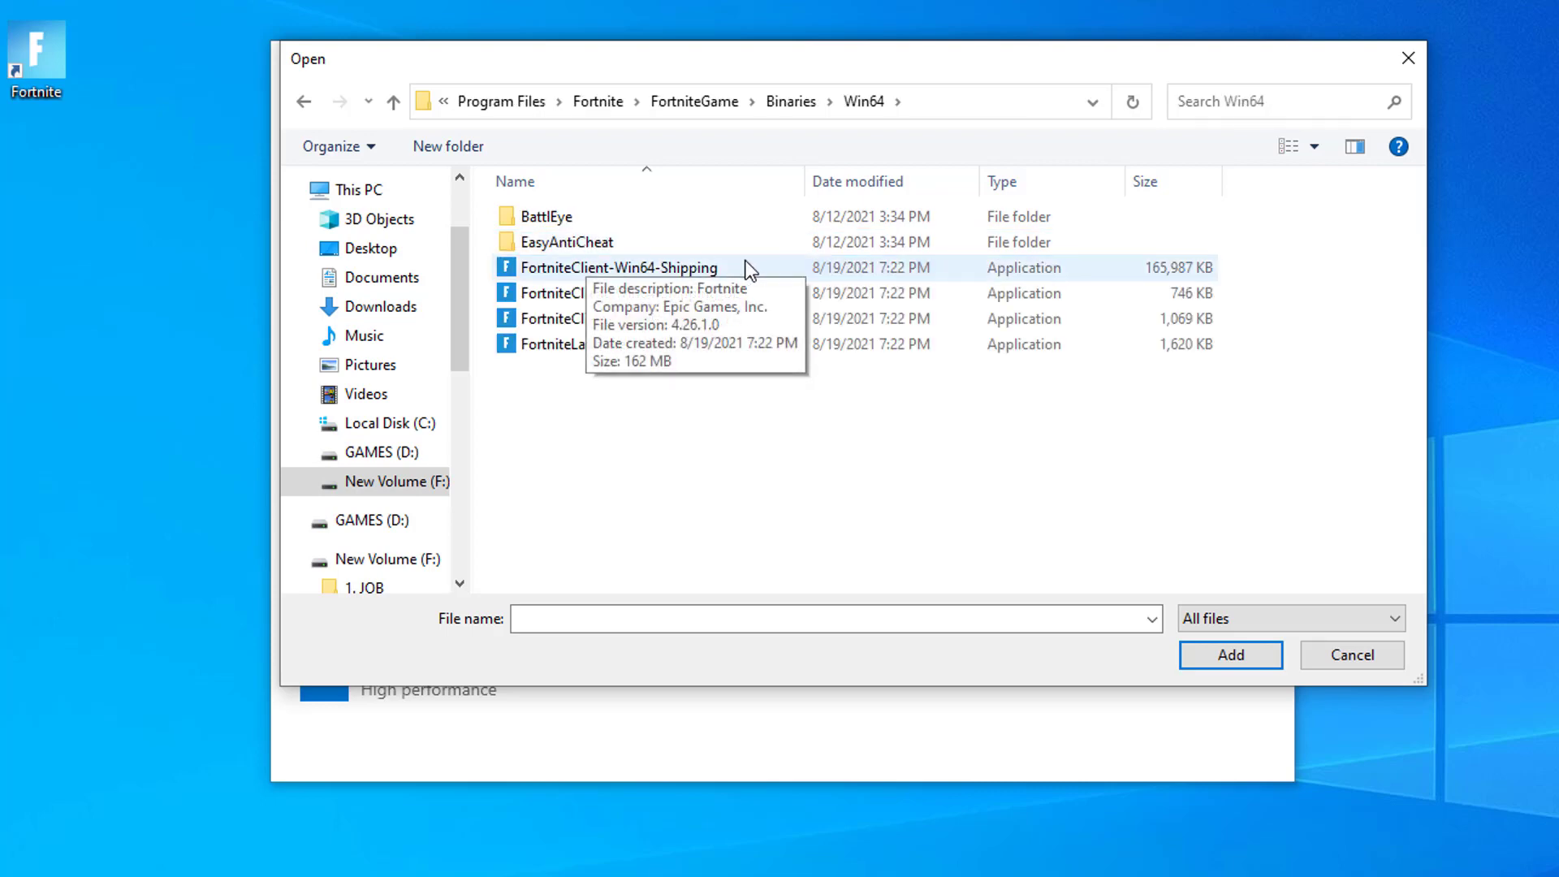
left_click(773, 267)
Add the Fortnite executable, save its graphics preference as High performance, and close Settings.
double_click(722, 266)
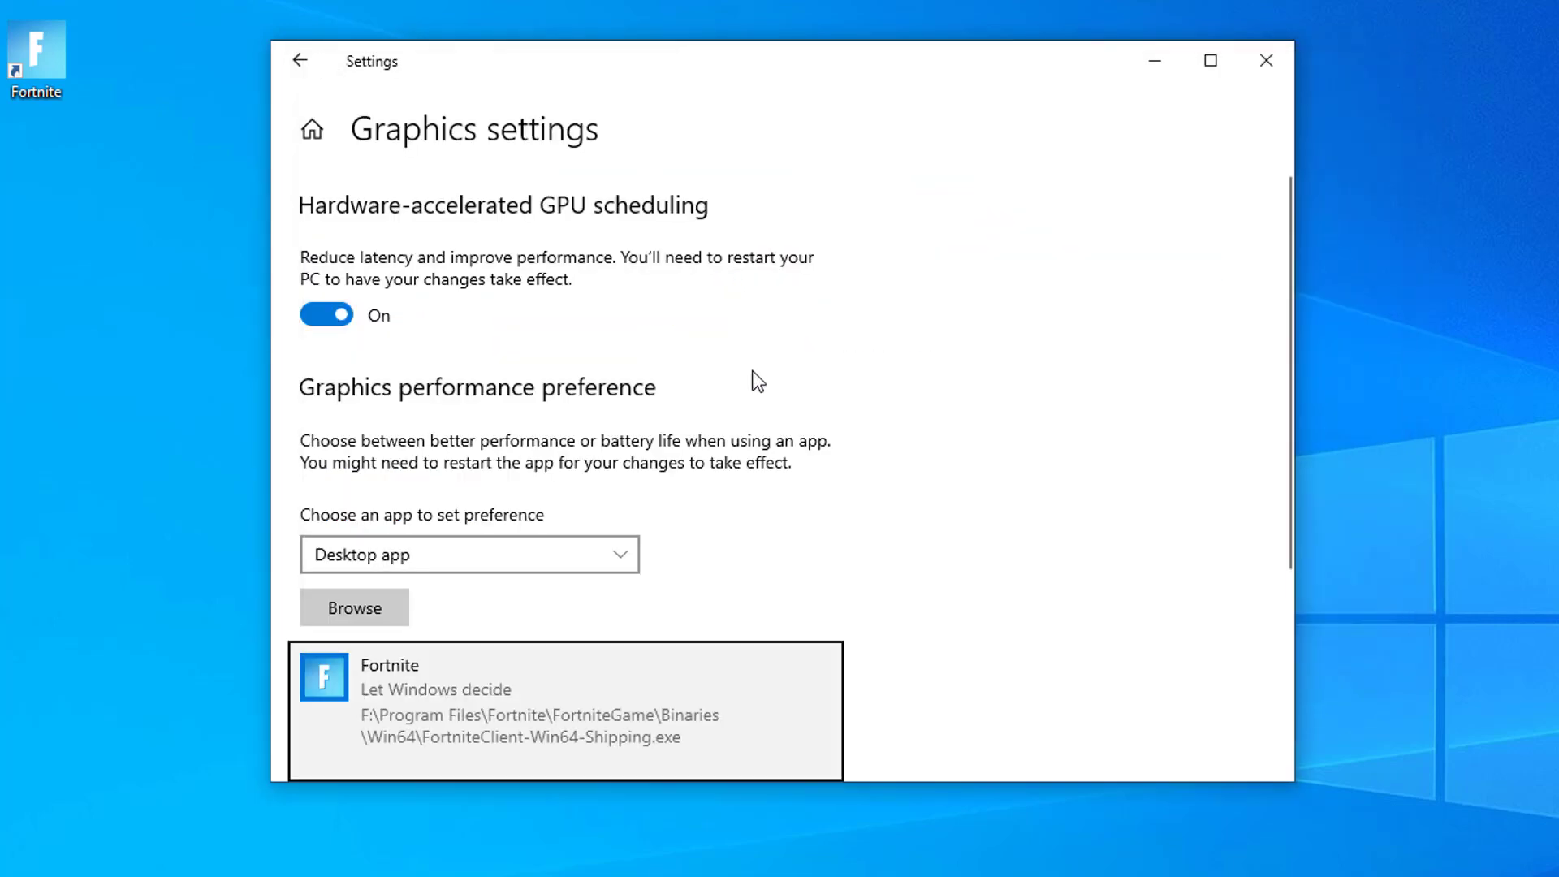
scroll(752, 375, "down", 3)
left_click(768, 467)
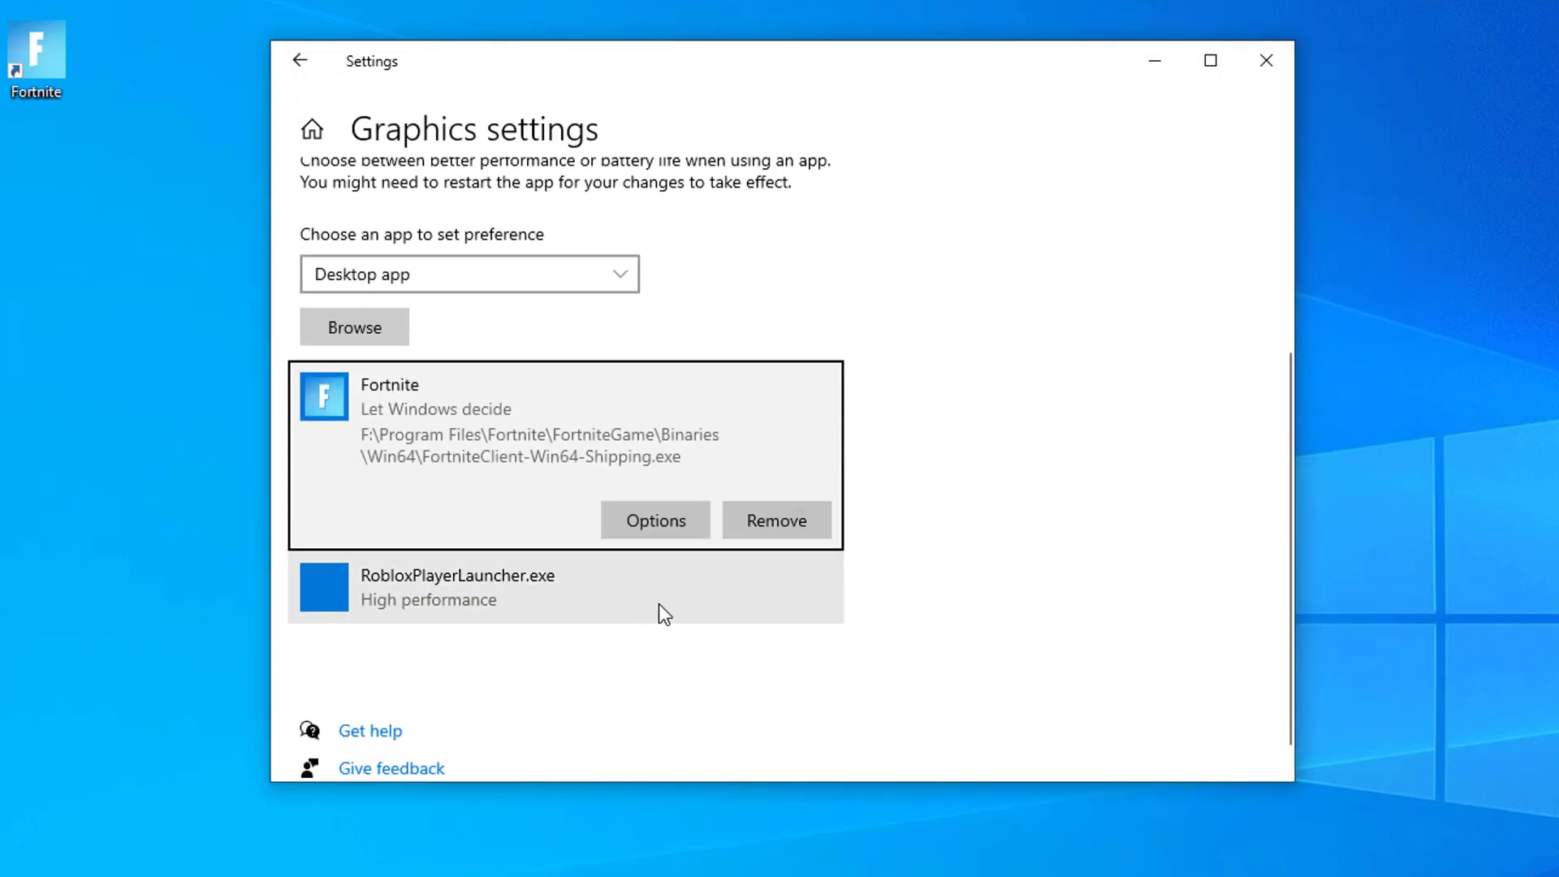
left_click(672, 520)
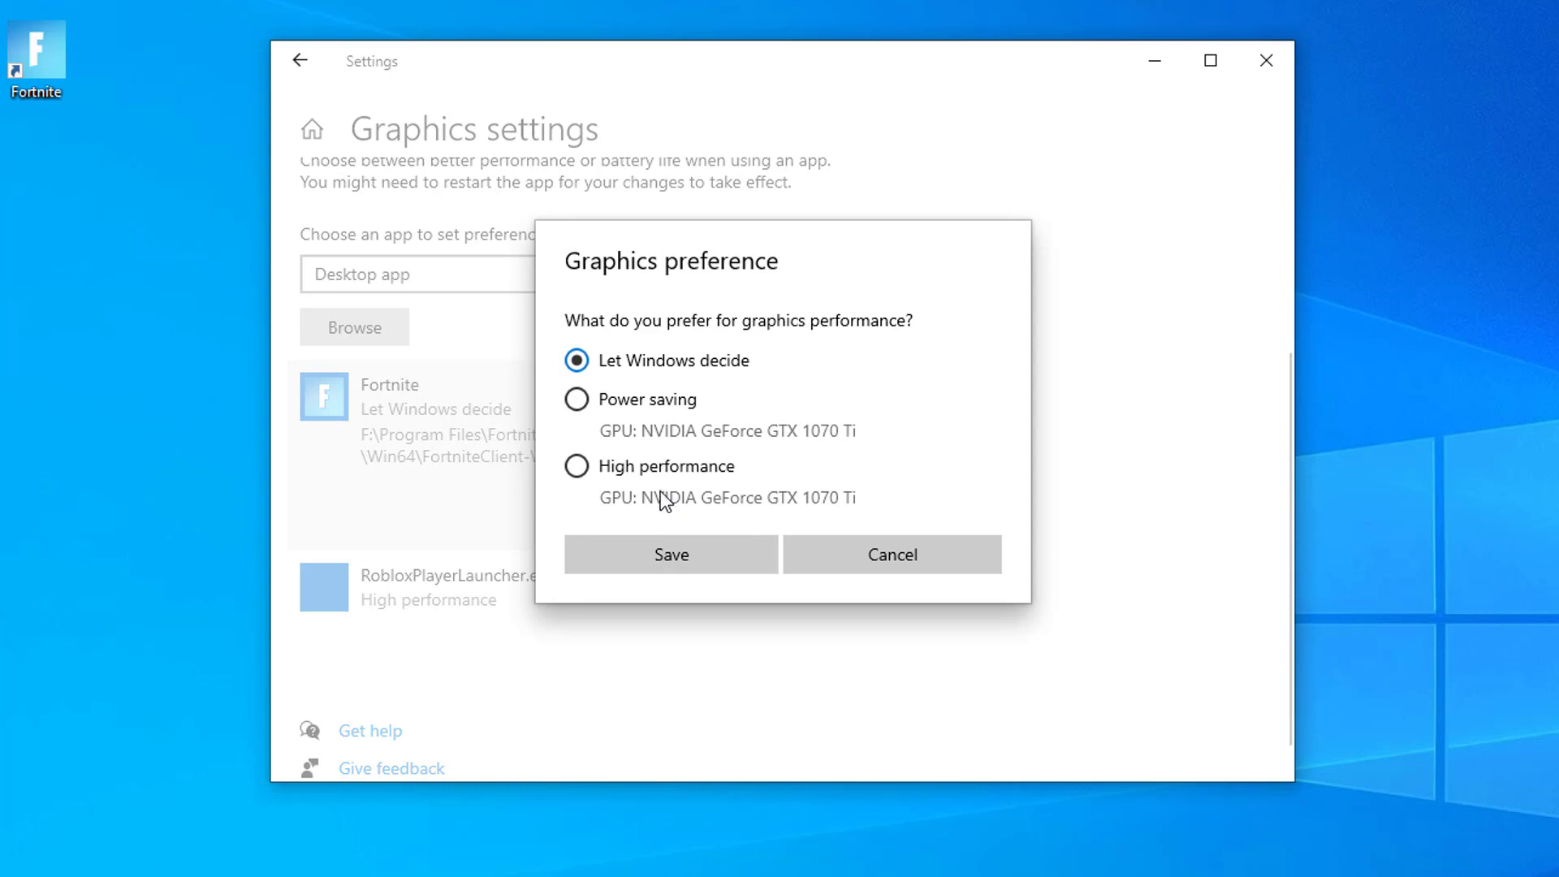
left_click(638, 469)
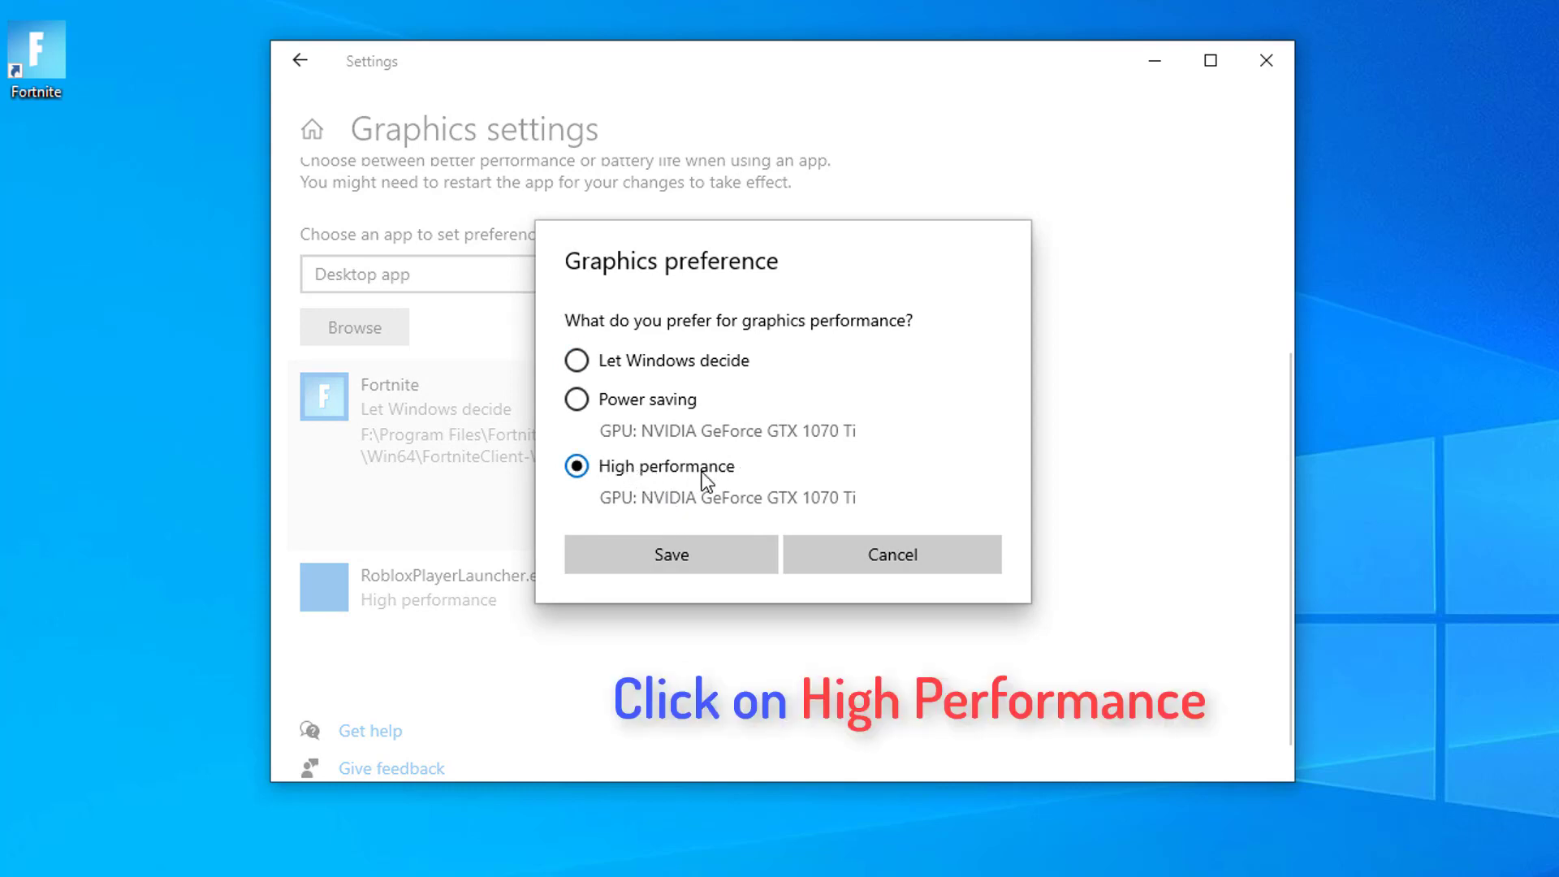
left_click(714, 544)
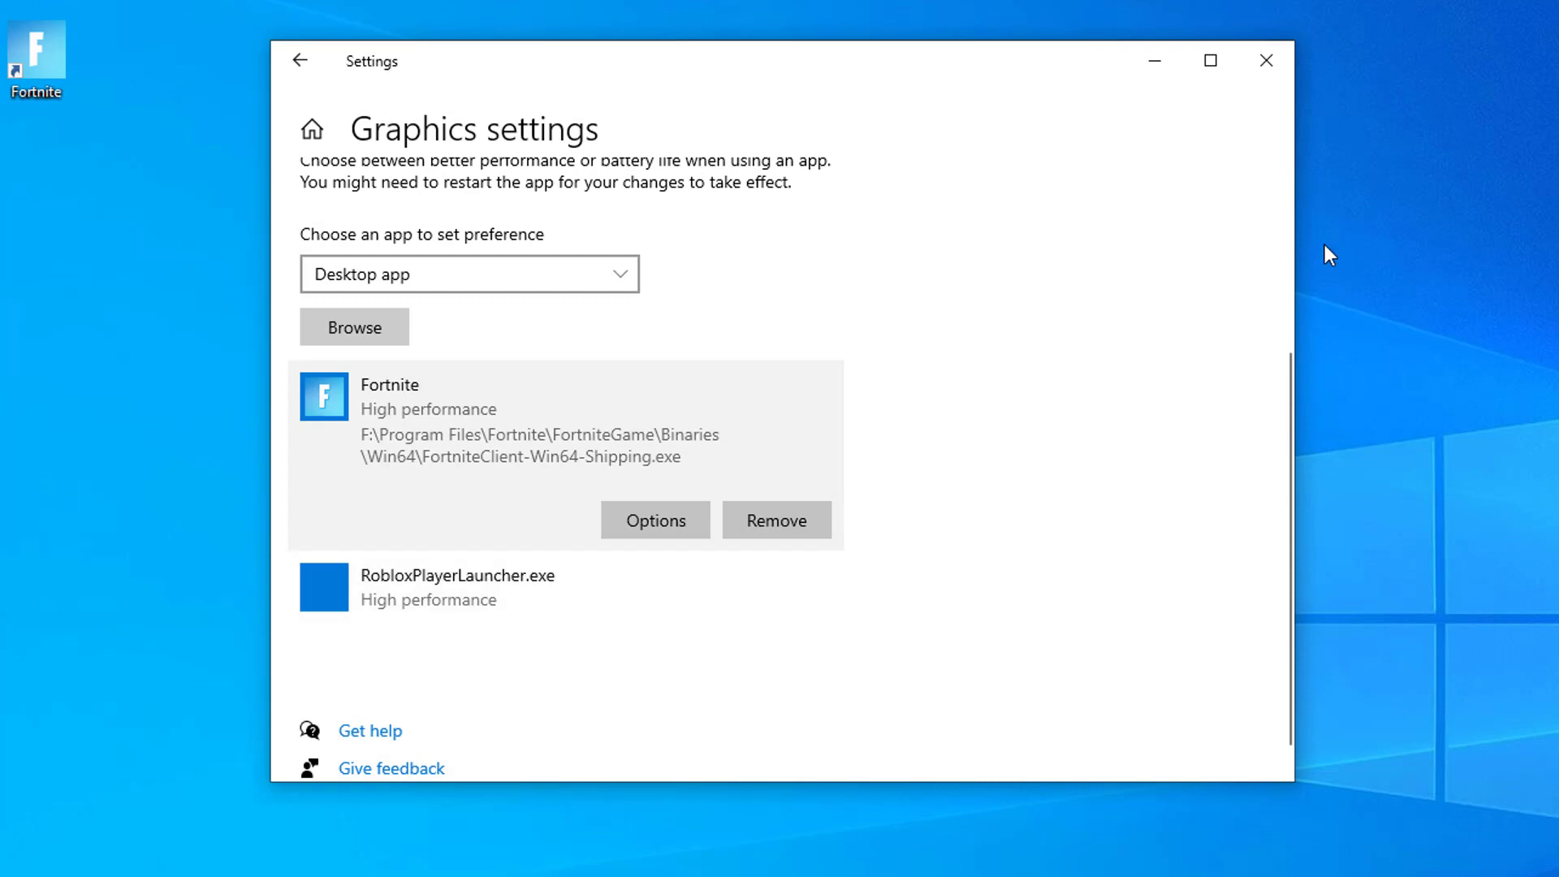
left_click(1255, 75)
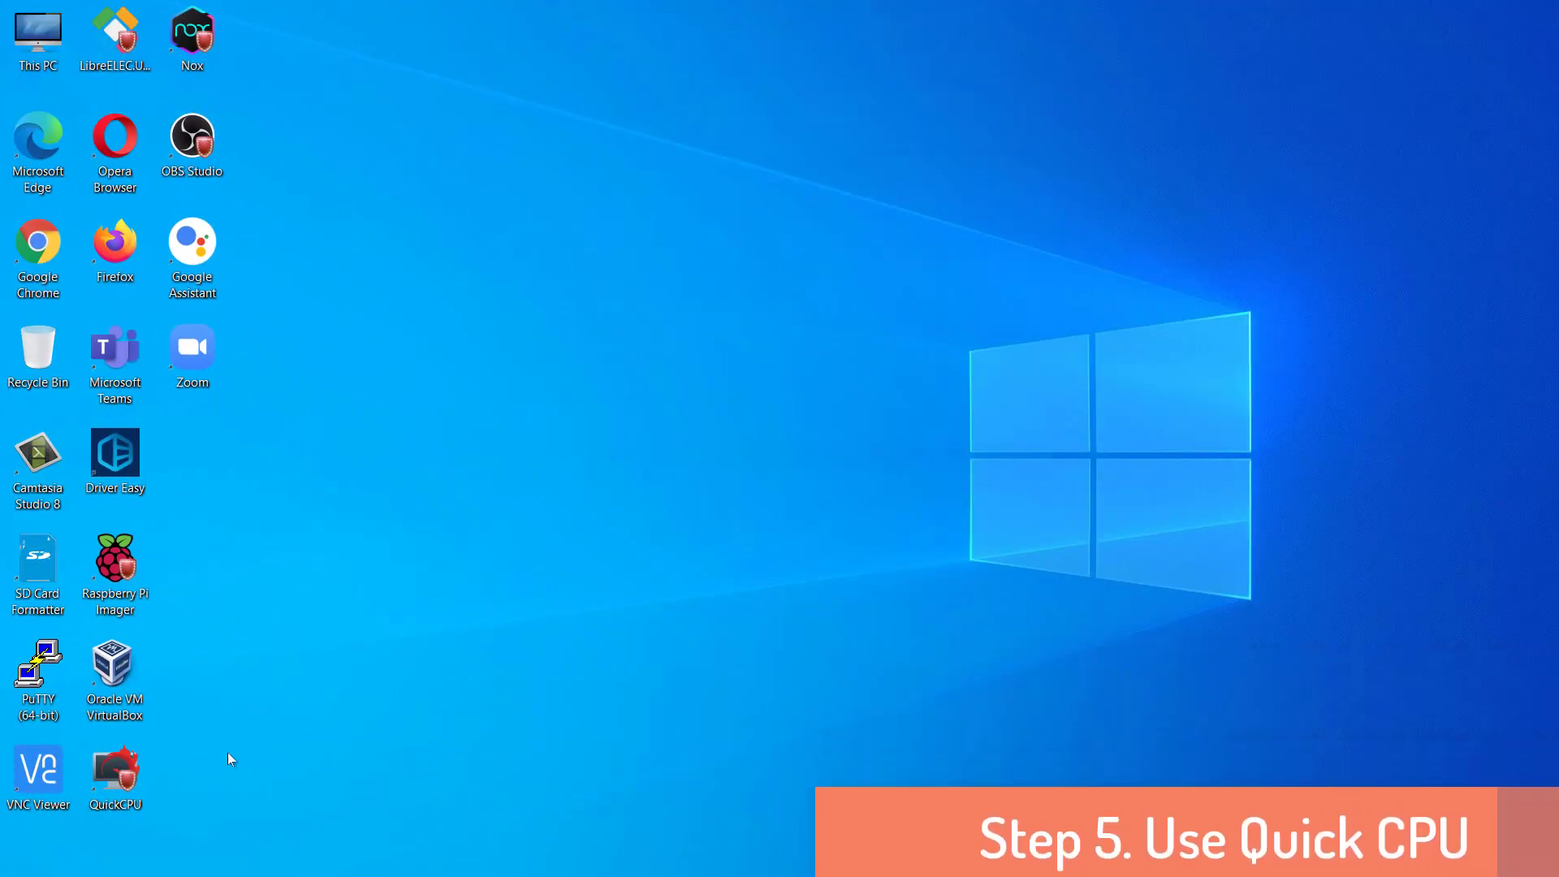
Launch Quick CPU, dismiss the update notice and keep the Ultimate Performance power plan.
double_click(132, 777)
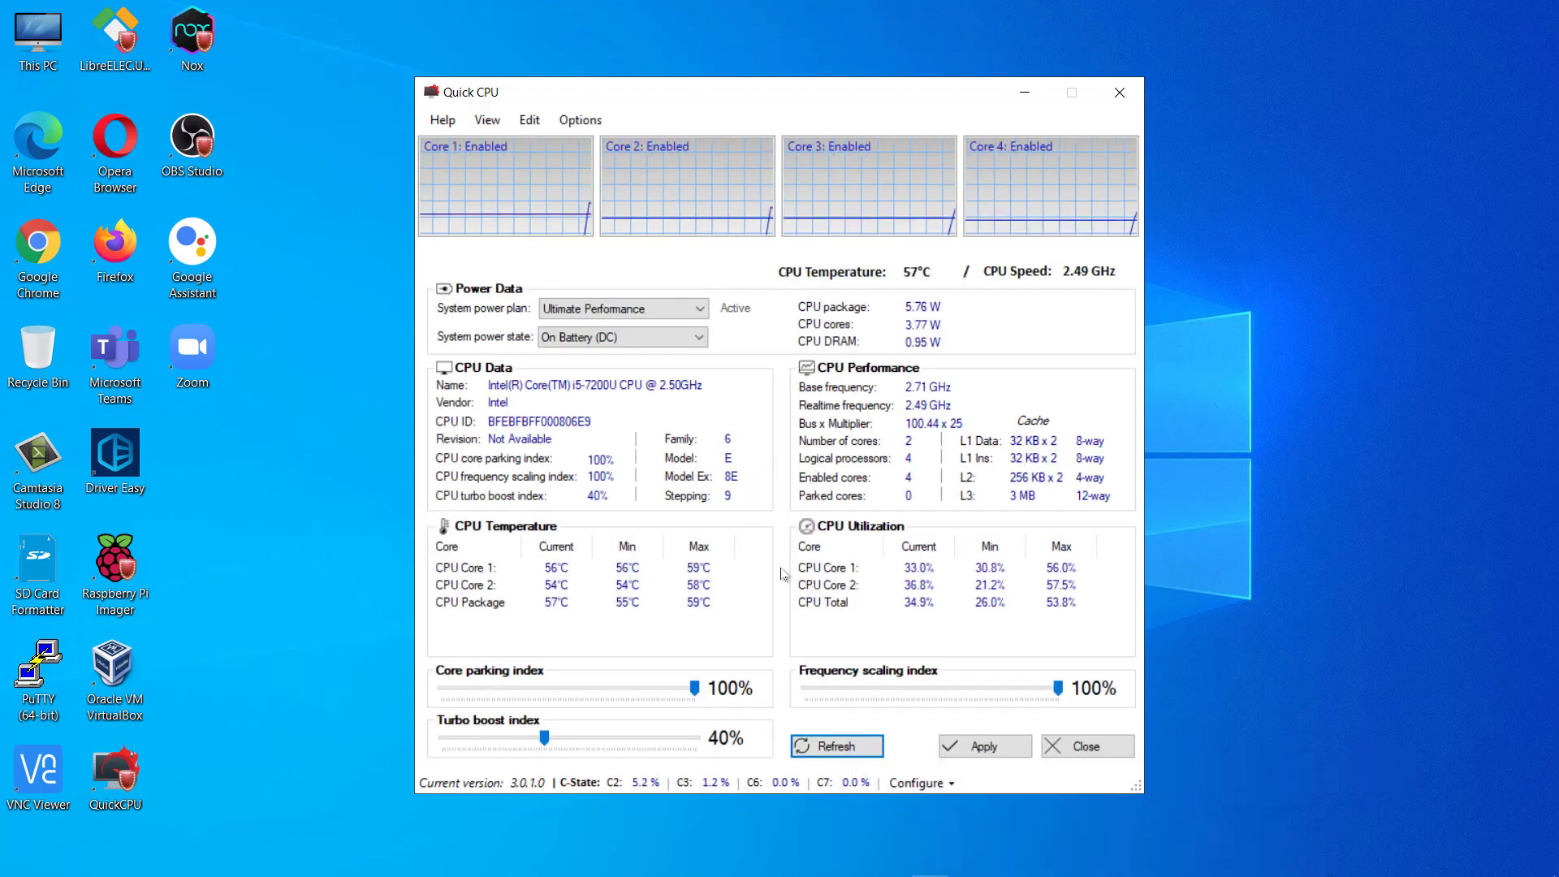
left_click(931, 515)
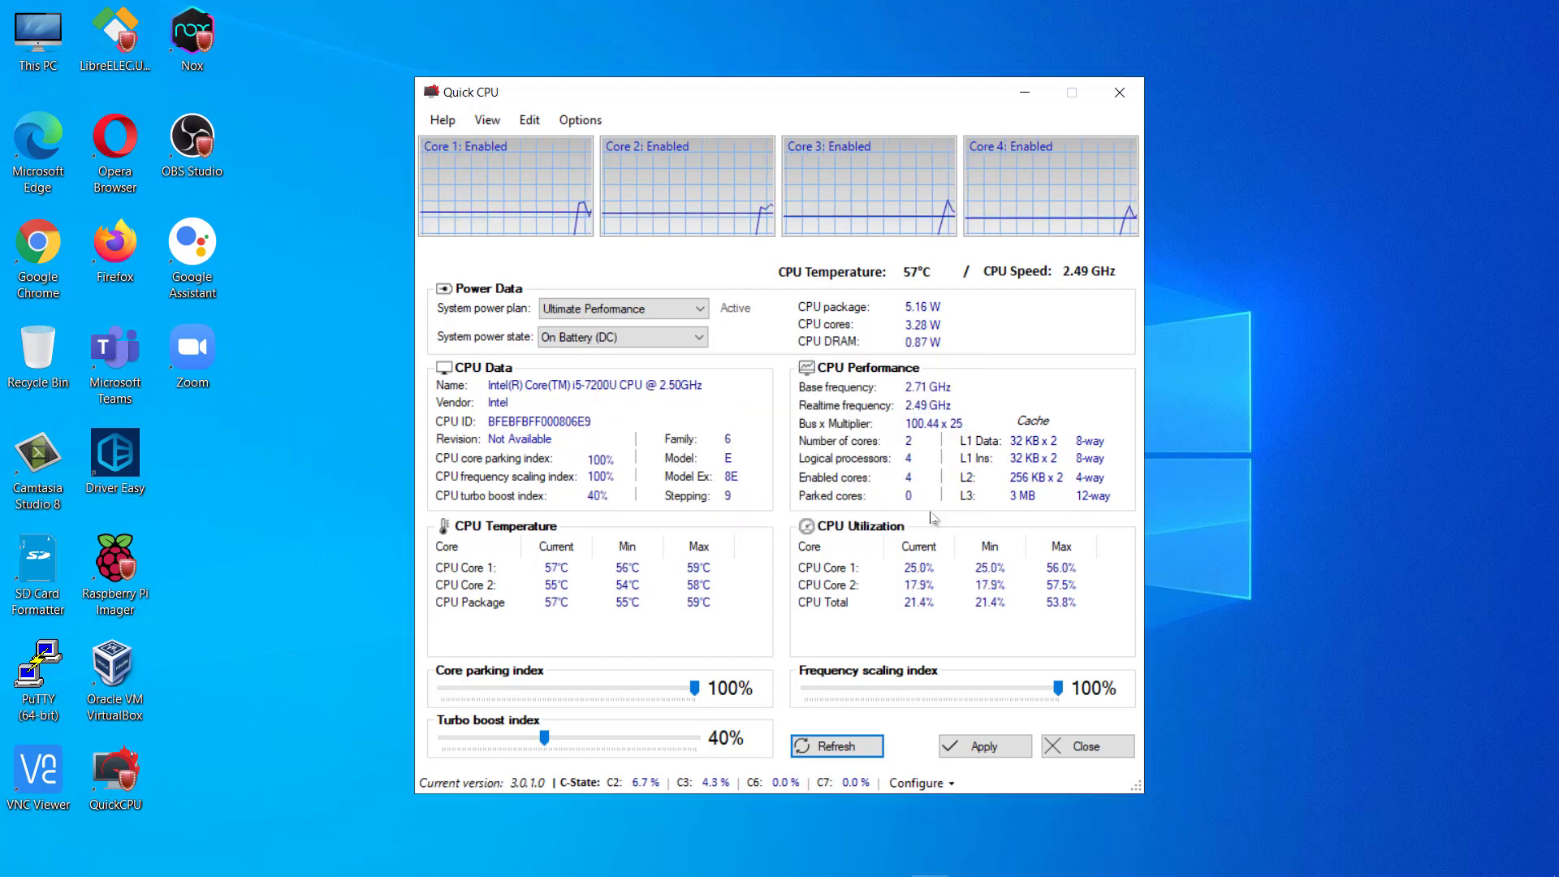
left_click(634, 308)
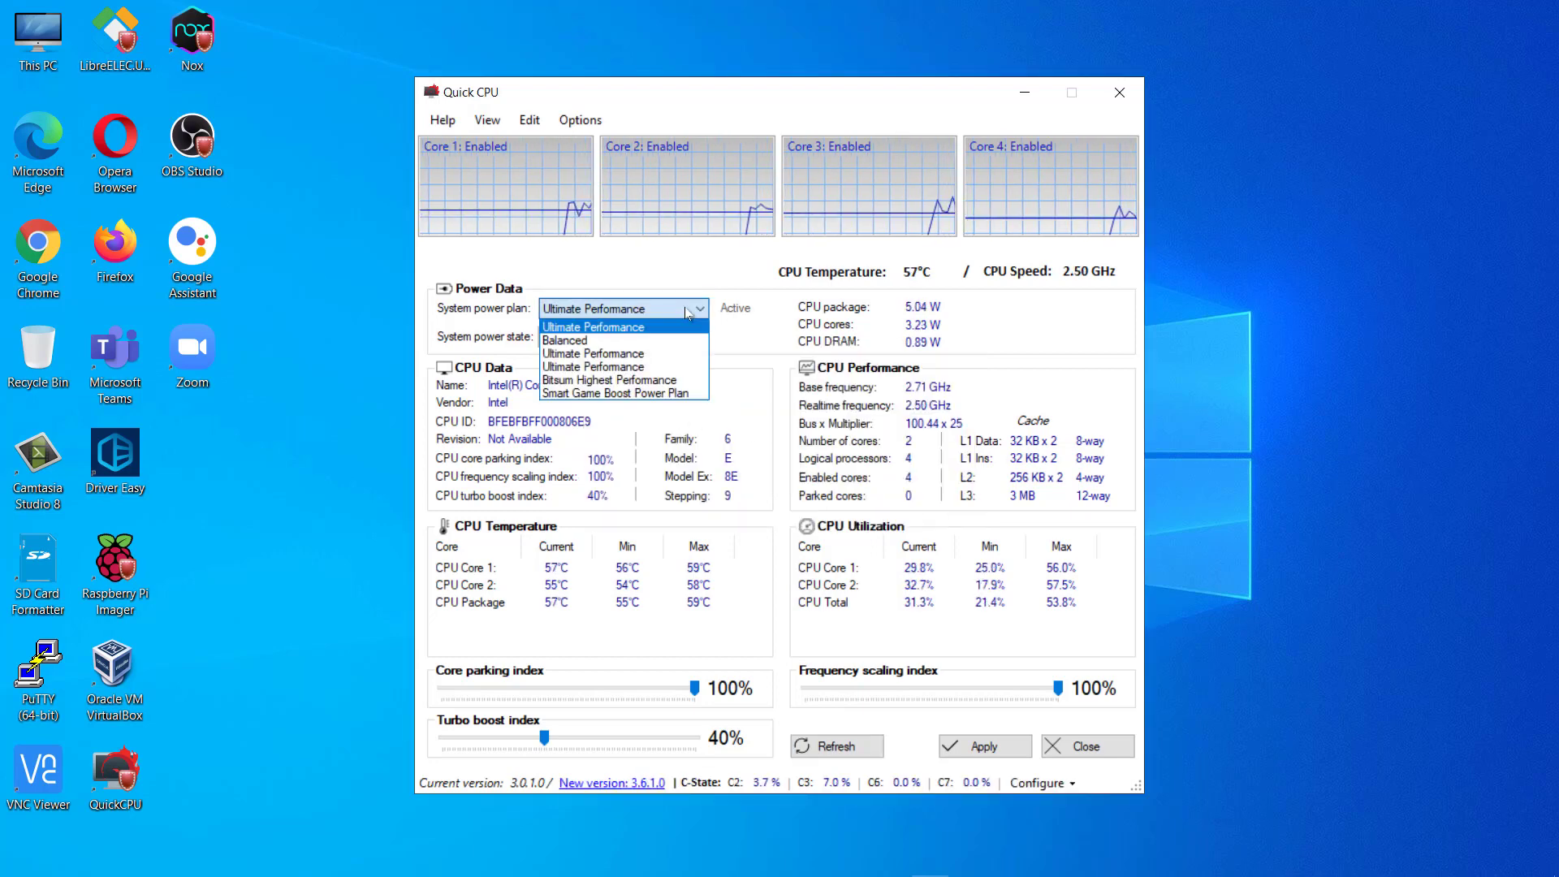
left_click(635, 329)
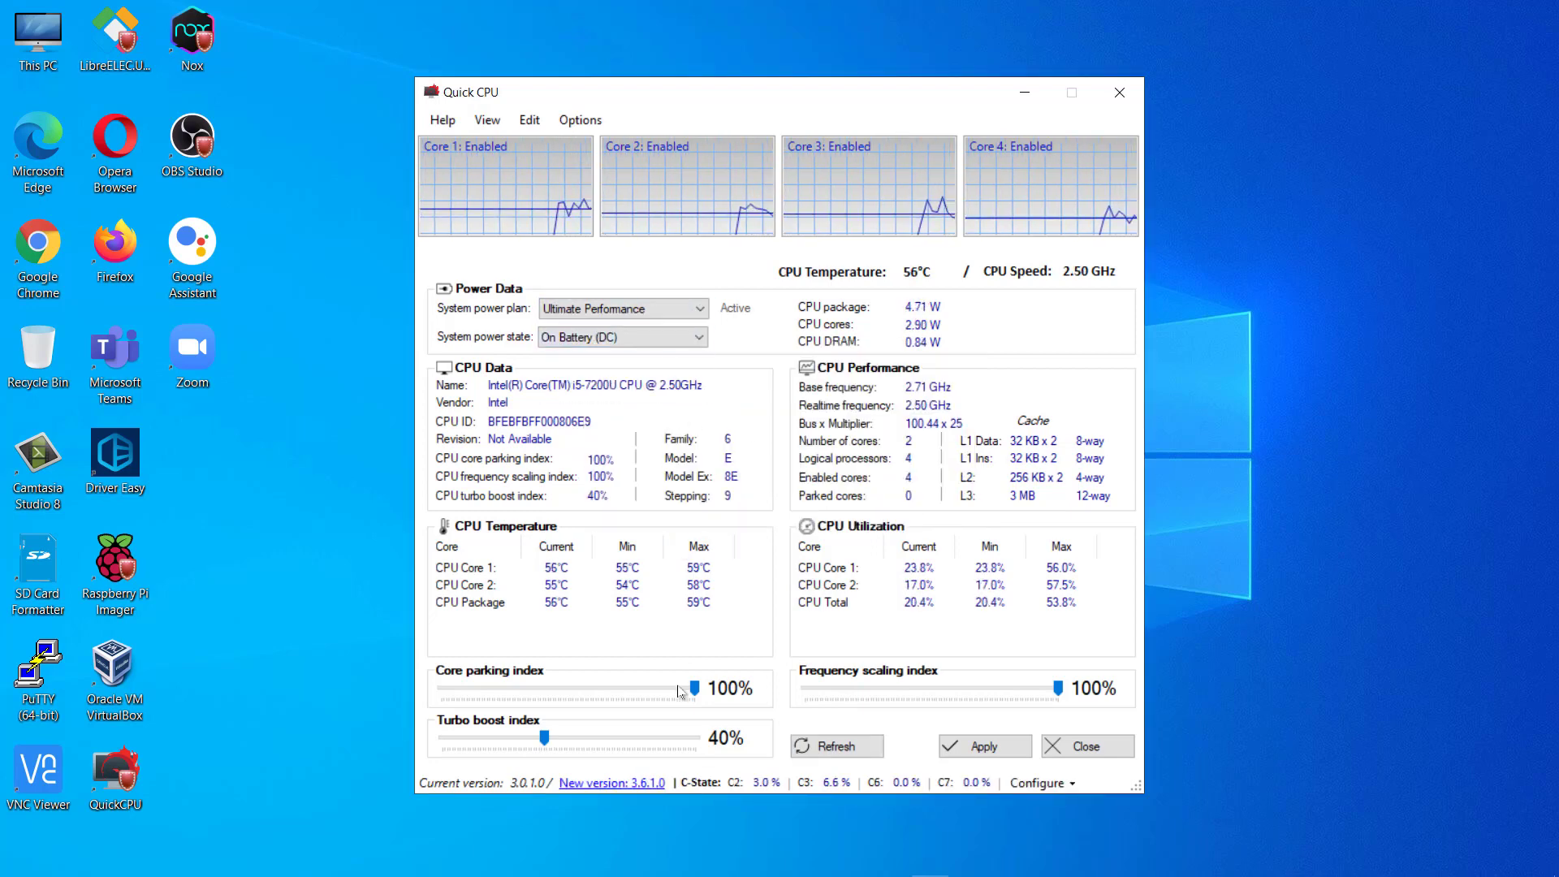
Set core parking, turbo boost and frequency scaling indexes to 100% and apply.
left_click_drag(680, 690, 809, 689)
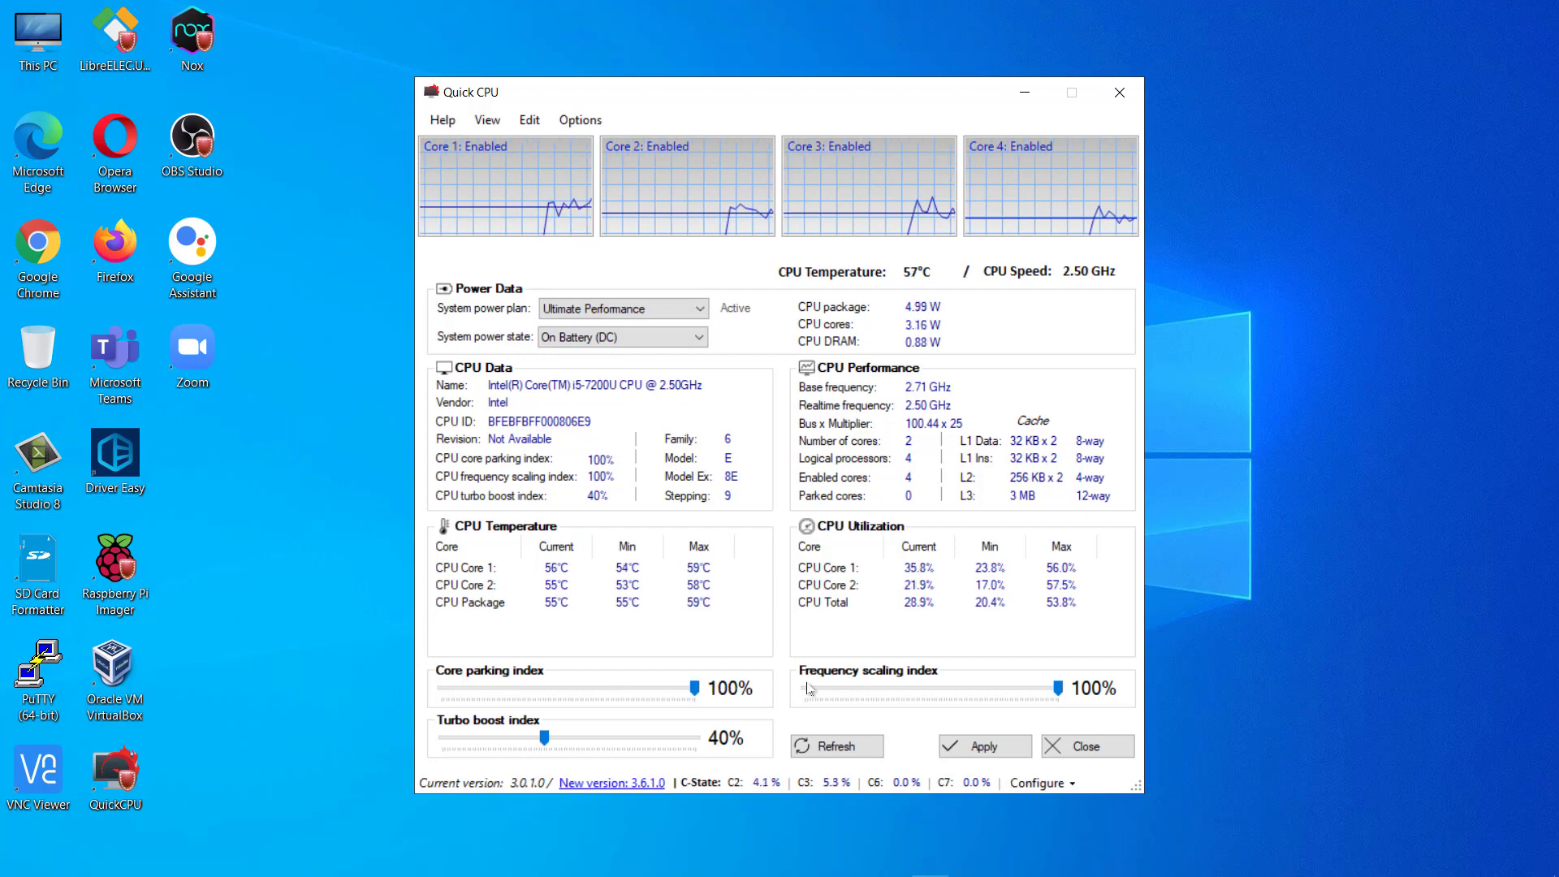
left_click_drag(544, 738, 765, 747)
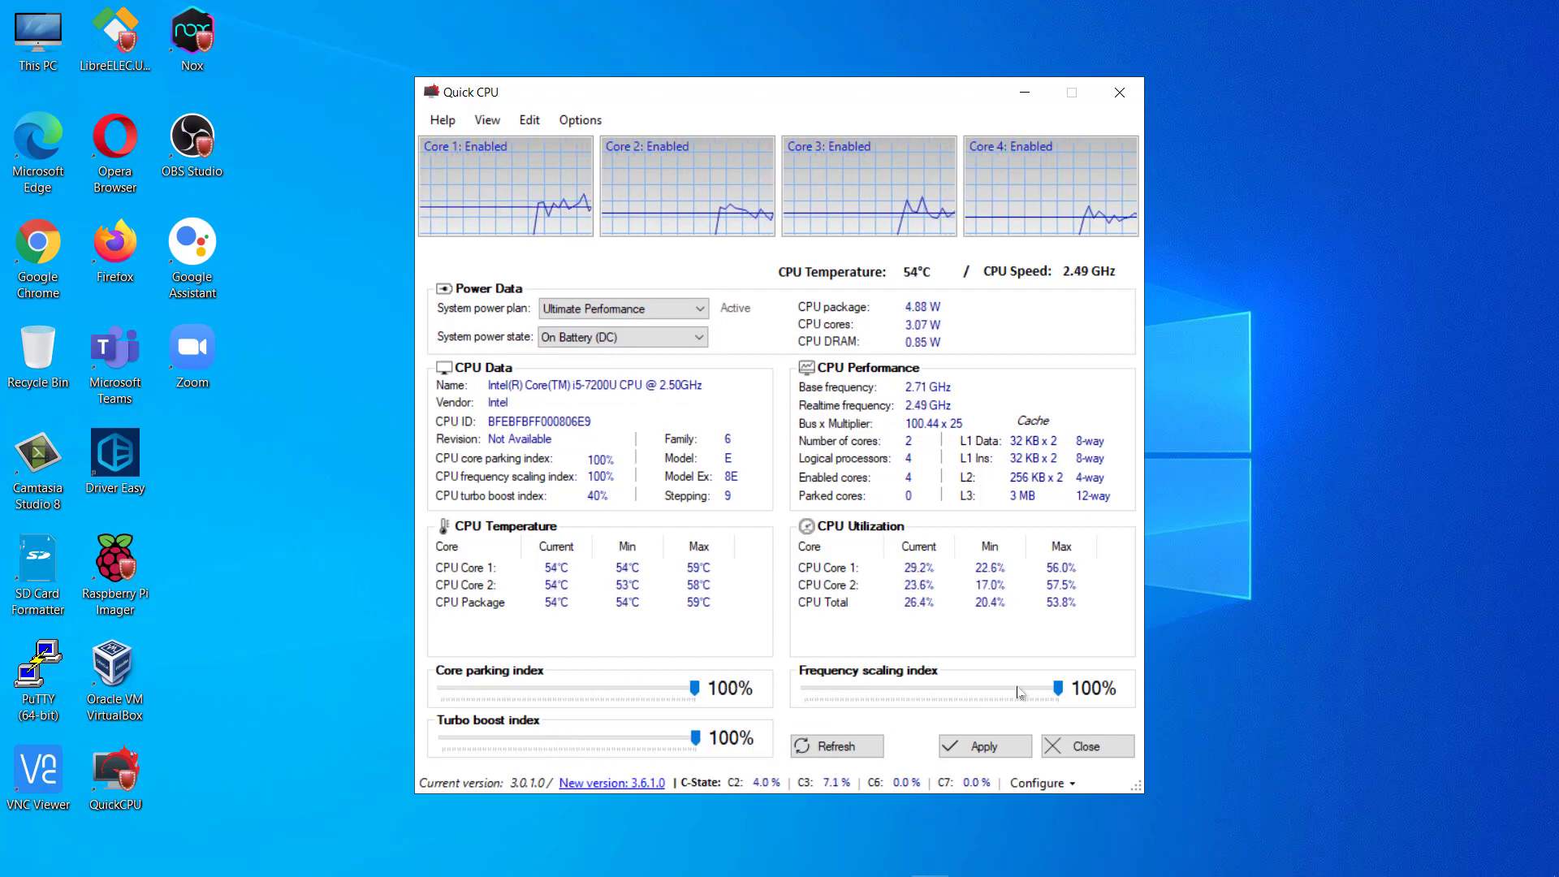
left_click_drag(1057, 688, 1120, 688)
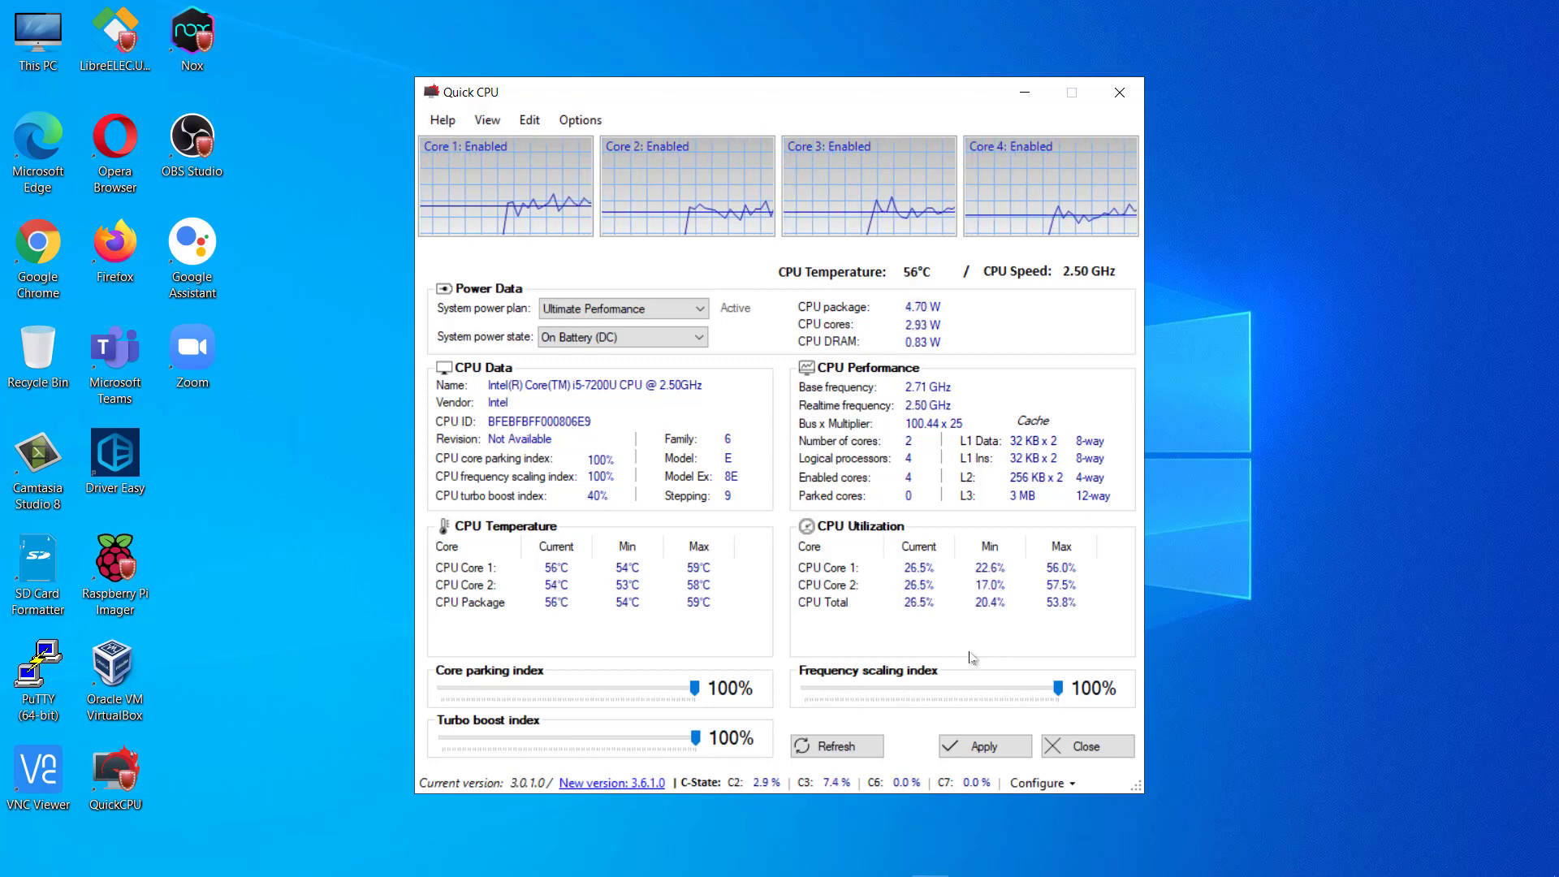
left_click(985, 748)
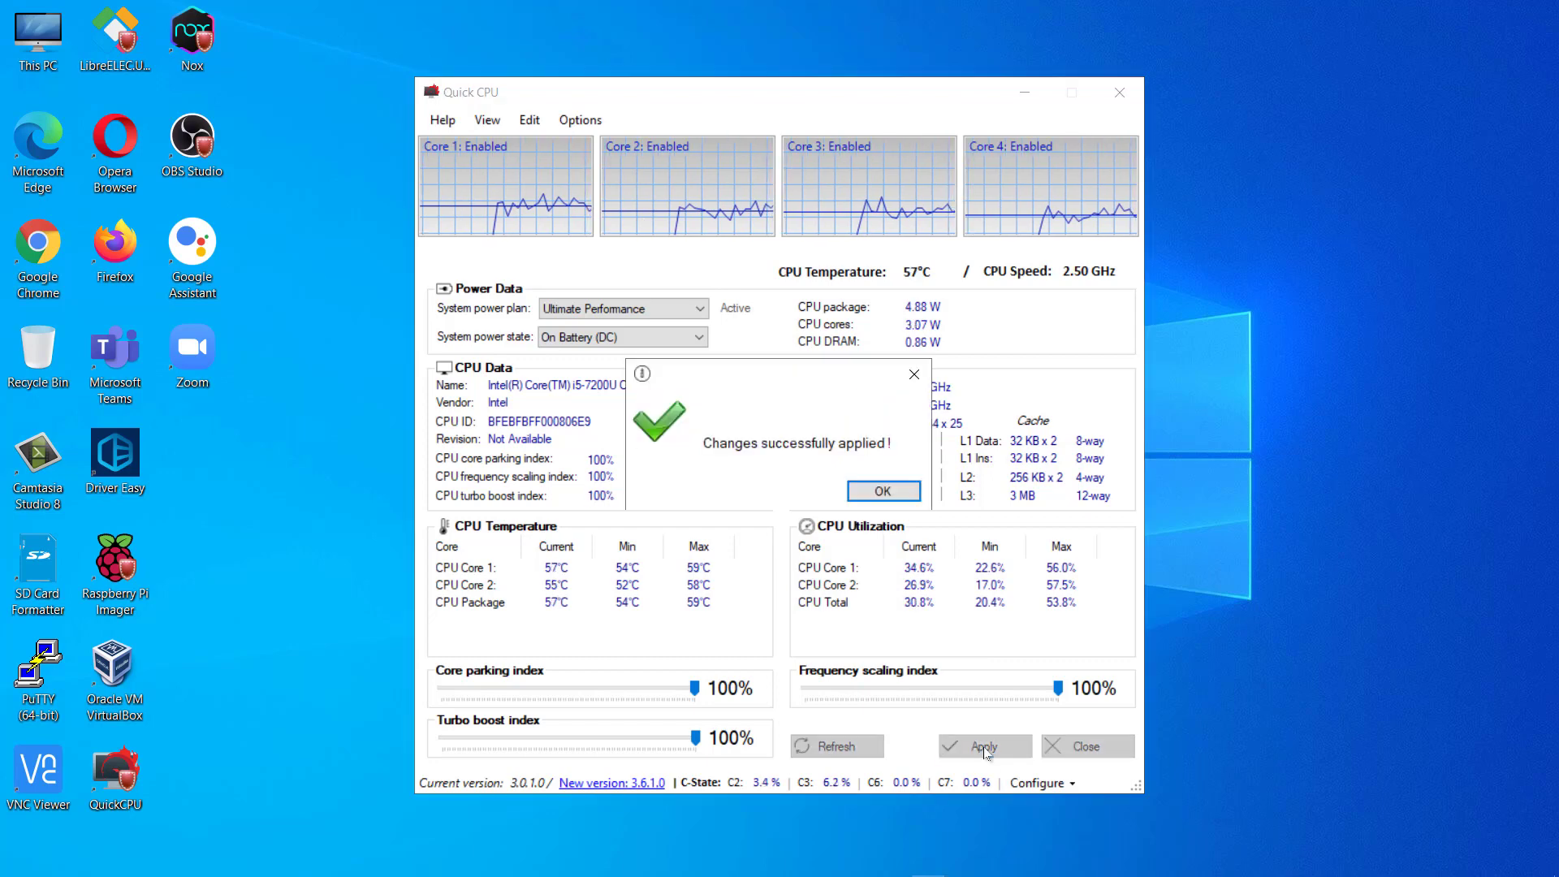
left_click(909, 493)
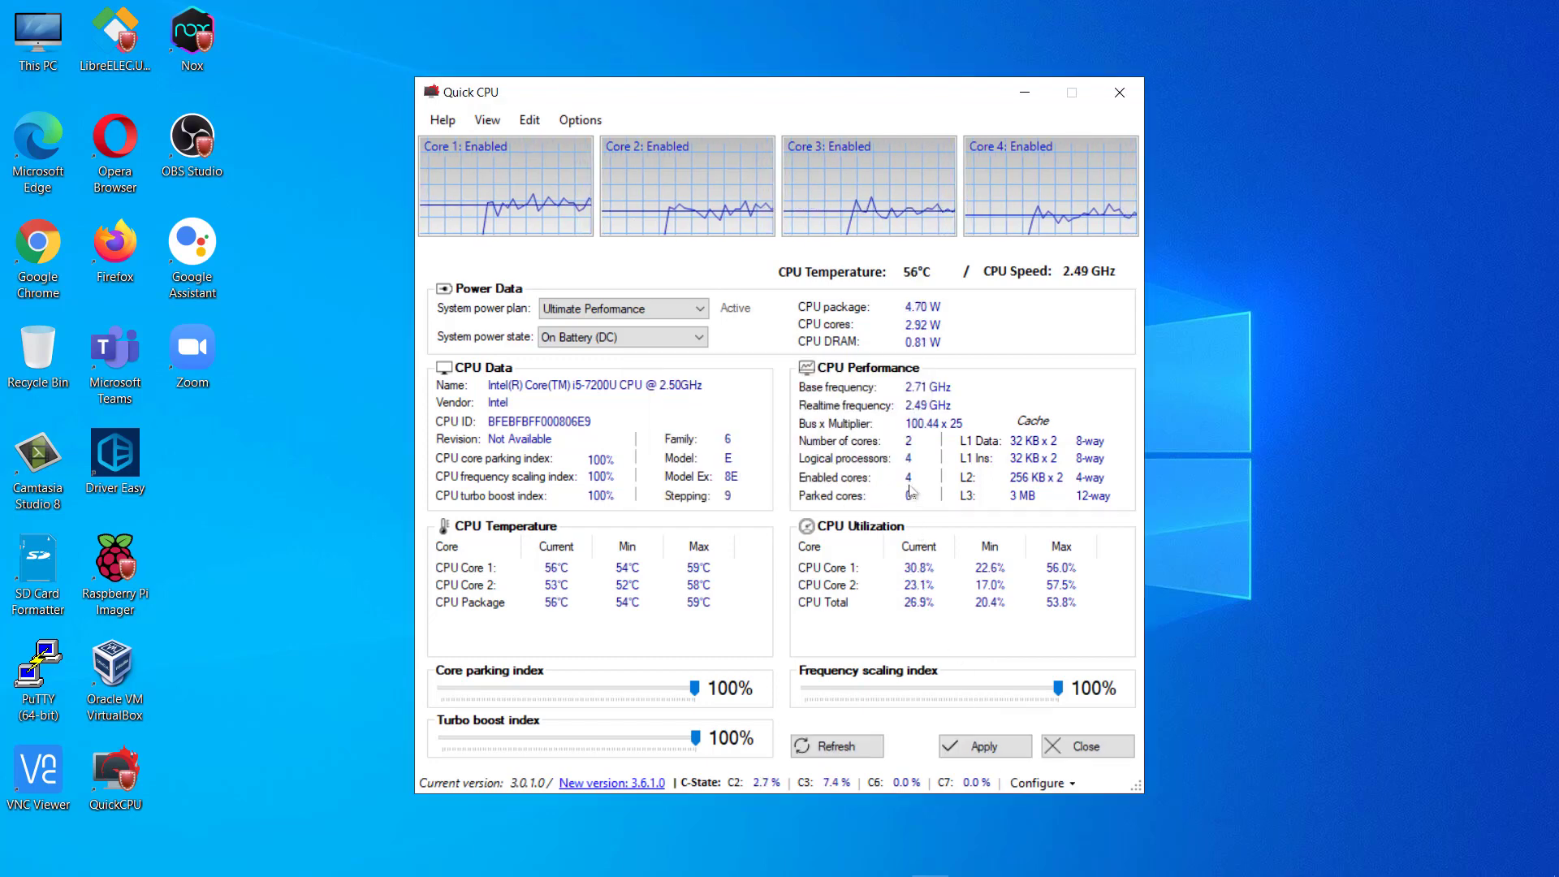